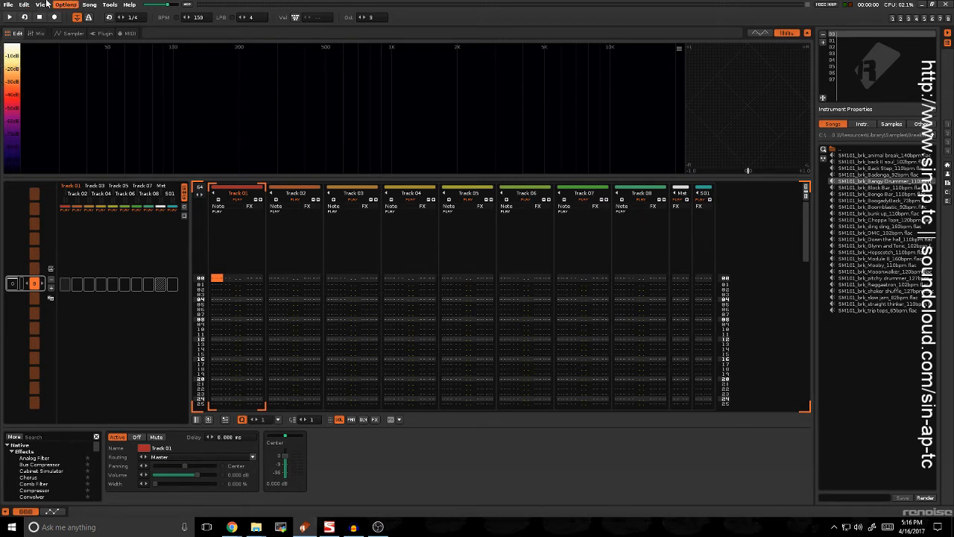
# Load the SM101_brk_Bangy Drummer_110bpm sample preset from the bundled Breaks category into the sampler
pyautogui.click(70, 34)
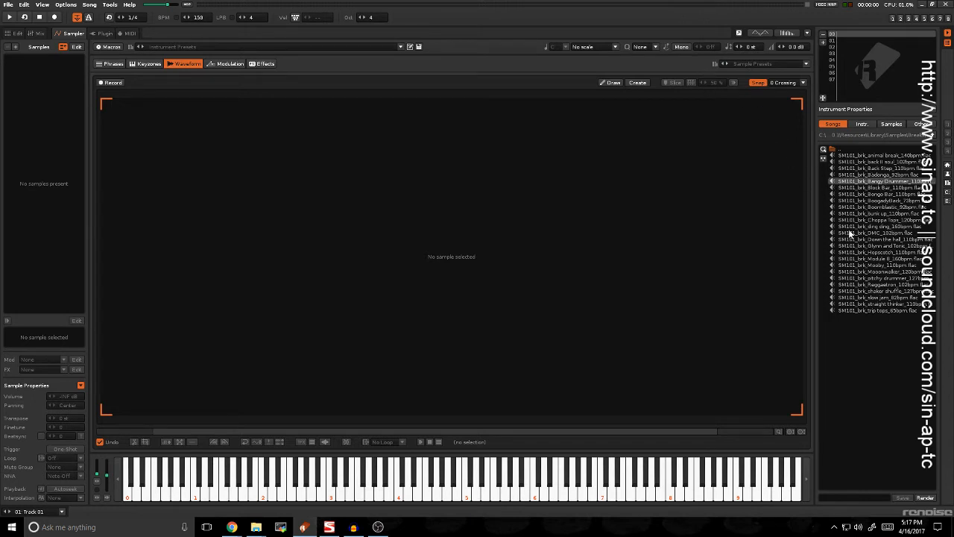
pyautogui.click(800, 64)
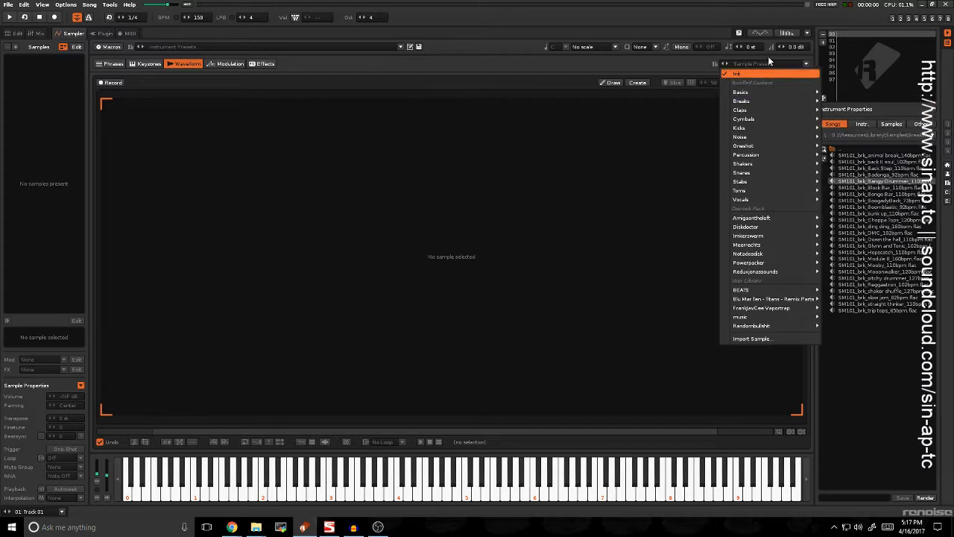
pyautogui.moveTo(779, 99)
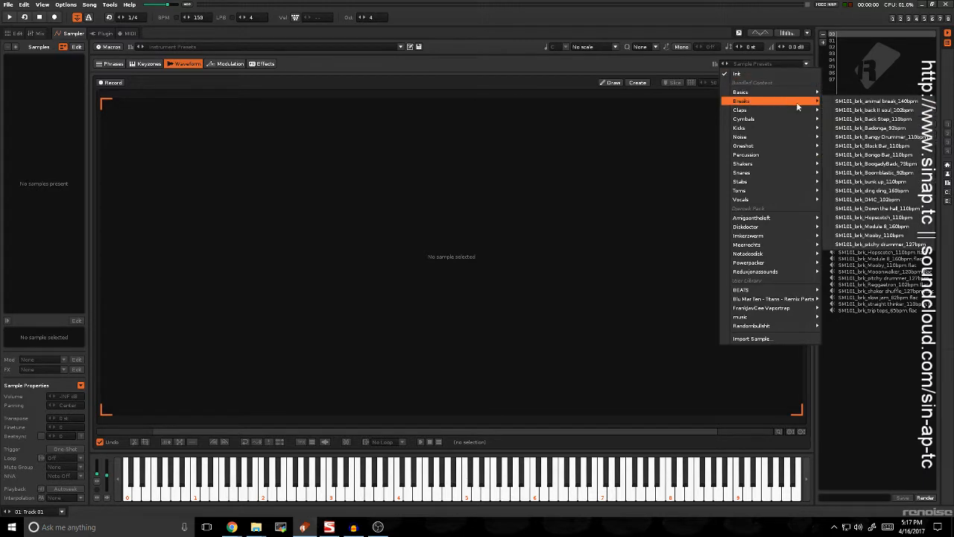
pyautogui.click(872, 137)
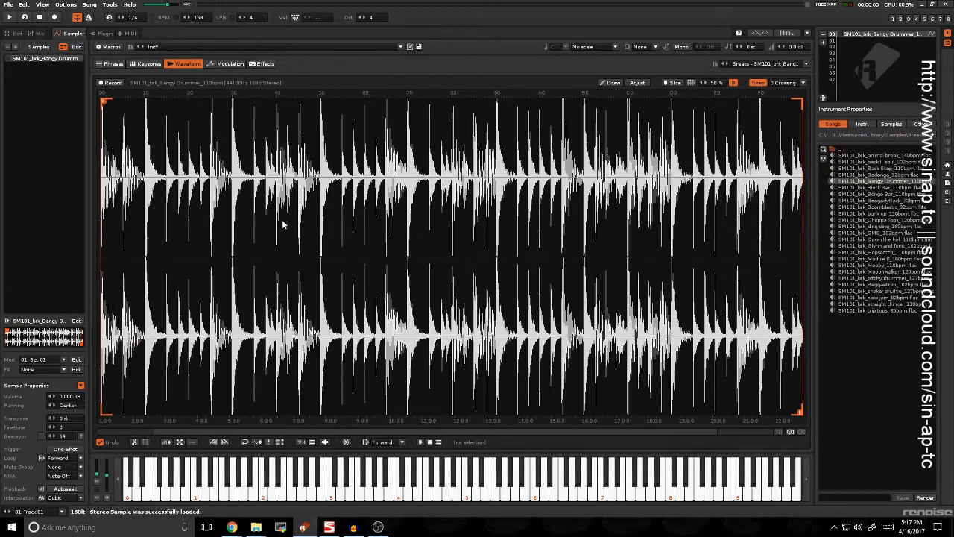
# Audition the loaded drum break at several different pitches
pyautogui.press('z')
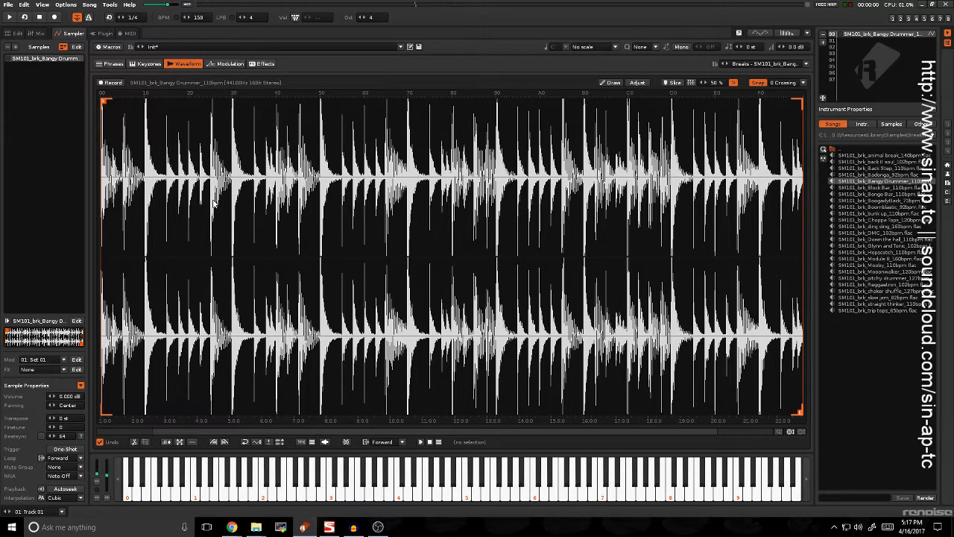
pyautogui.press('z')
pyautogui.press('x')
pyautogui.press('v')
pyautogui.press('n')
pyautogui.press('t')
# Enter a C-4 note for instrument 00 on line 00 of Track 01 in the pattern
pyautogui.click(19, 34)
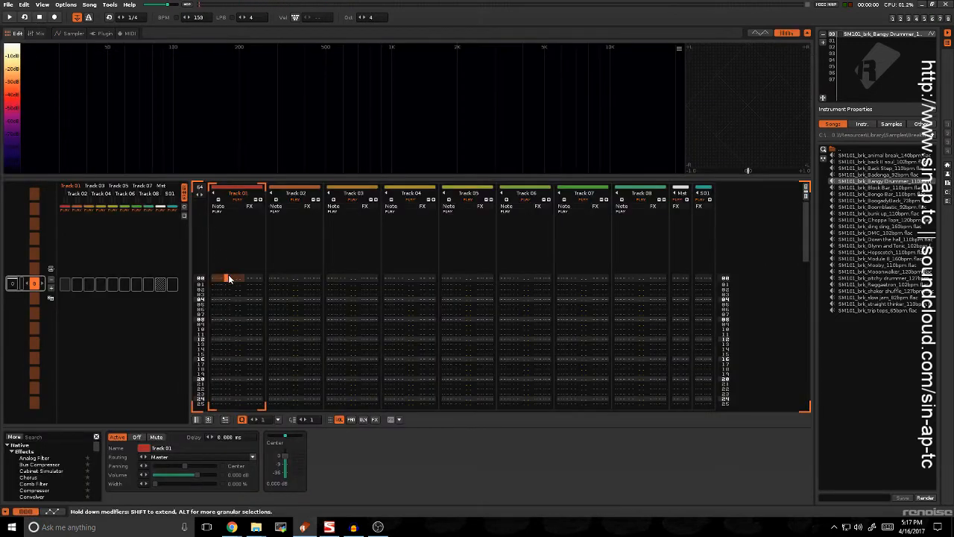
pyautogui.press('Left')
pyautogui.press('z')
pyautogui.press('Escape')
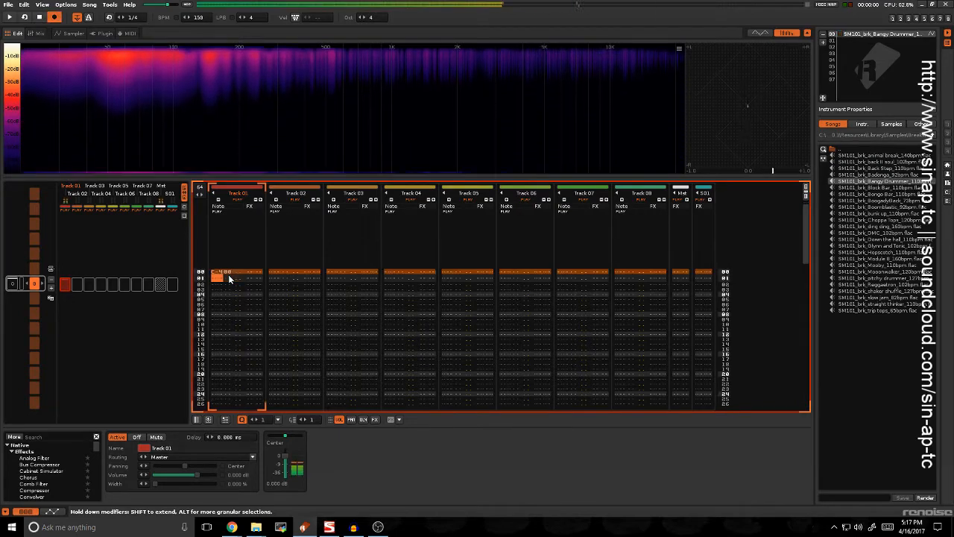
pyautogui.press('z')
pyautogui.press('Escape')
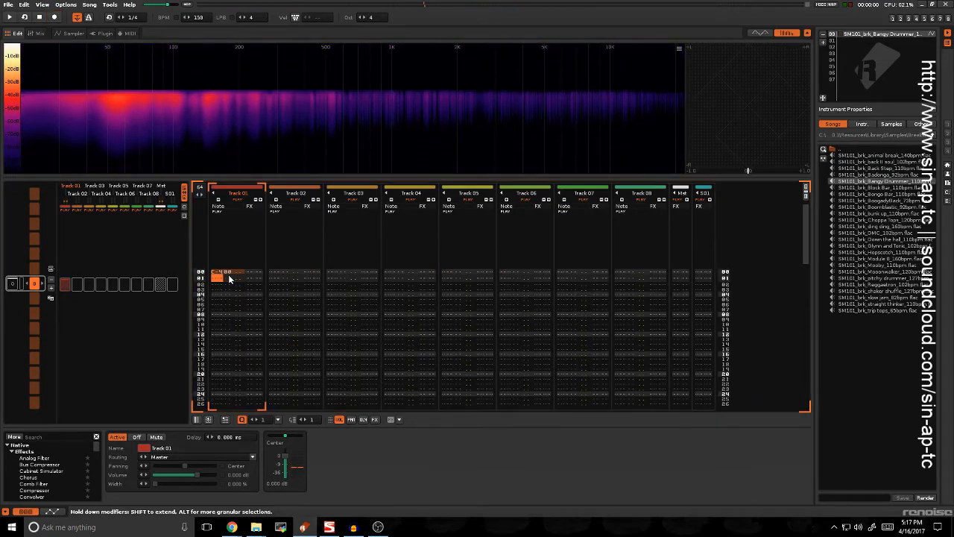
pyautogui.press('Up')
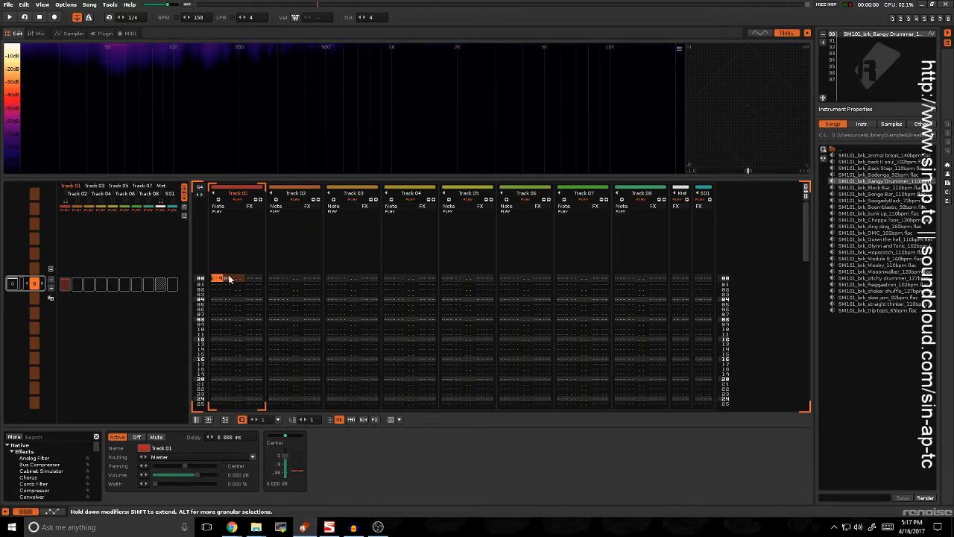
# Play the pattern with the metronome on to compare the break's timing with the song tempo
pyautogui.press('Right')
pyautogui.press('Right')
pyautogui.press('Right')
pyautogui.press('space')
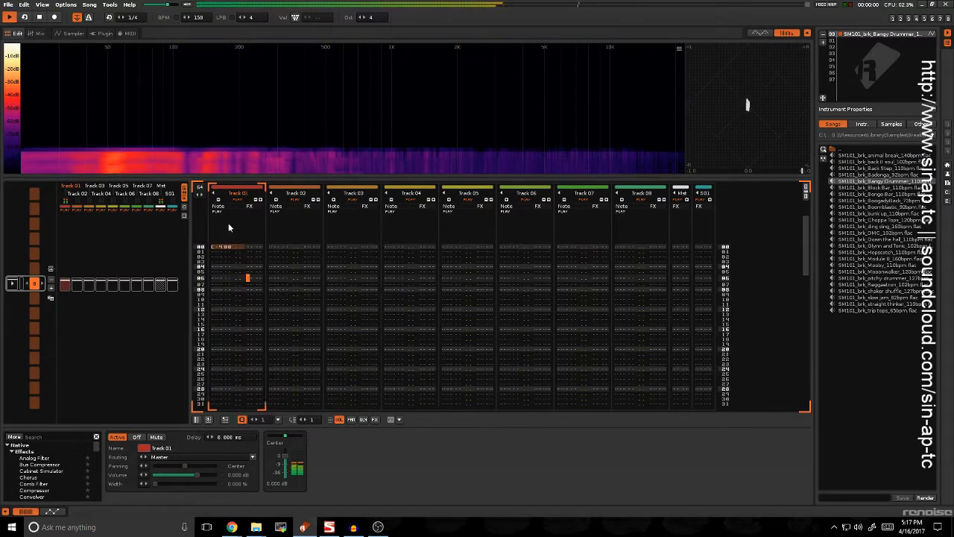
pyautogui.press('space')
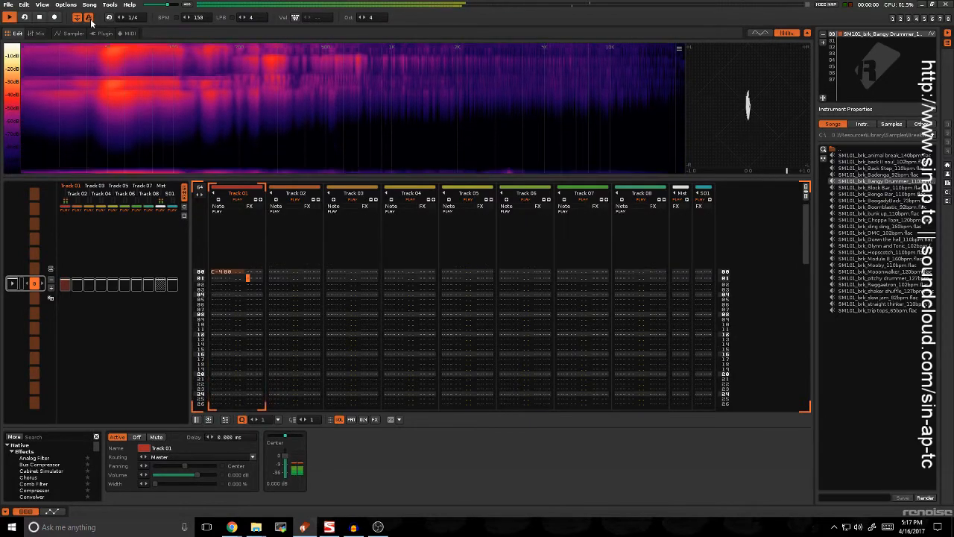
pyautogui.press('space')
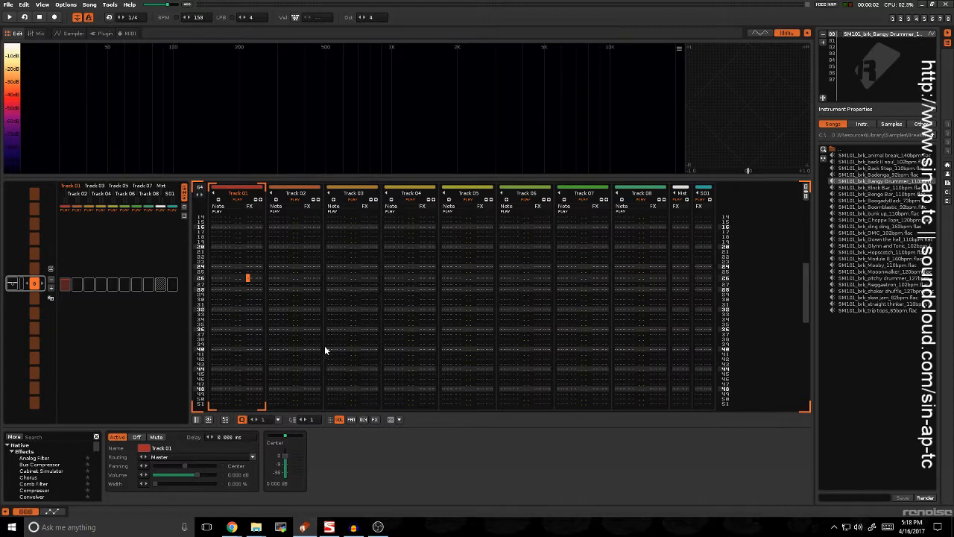
pyautogui.press('space')
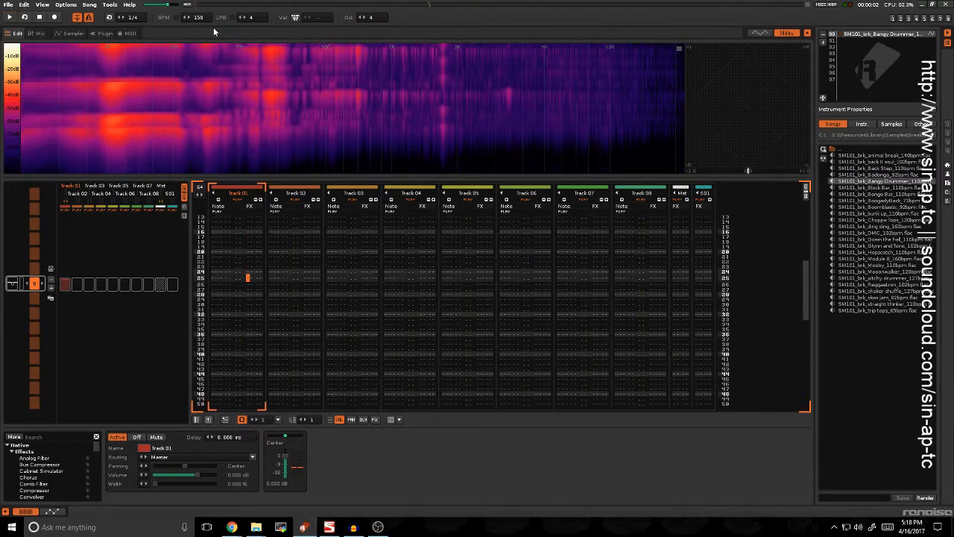
# Set the song's lines per beat to 8 and play the pattern from the start
pyautogui.click(252, 17)
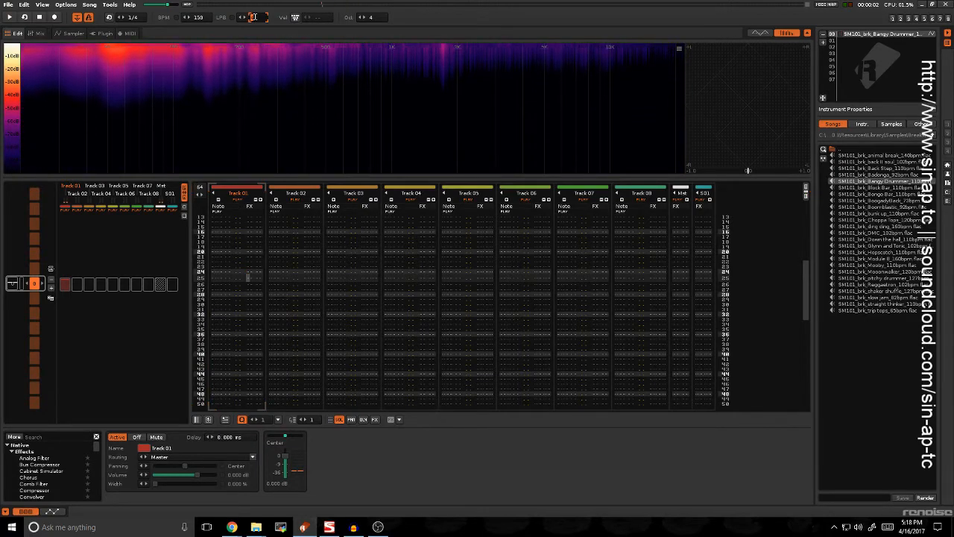
pyautogui.press('Return')
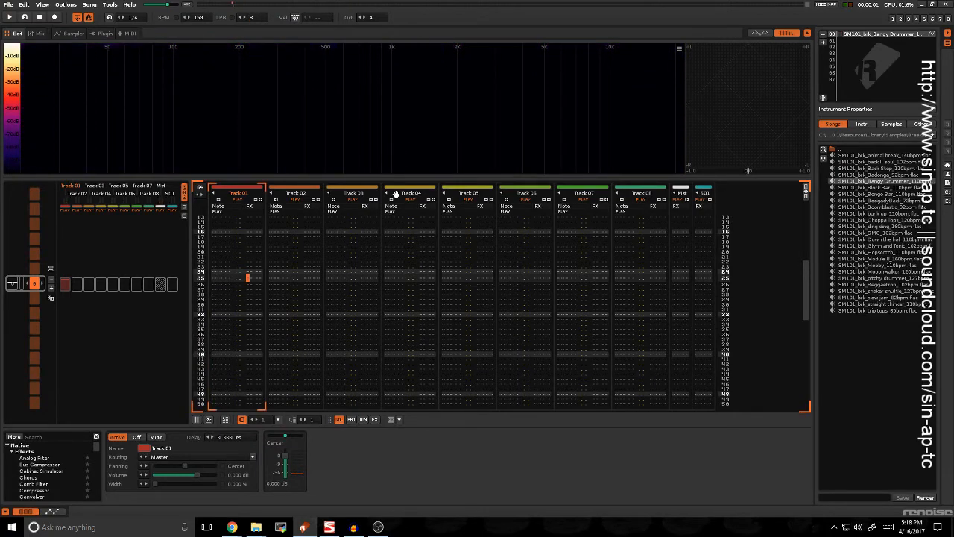
pyautogui.scroll(7, 221, 242)
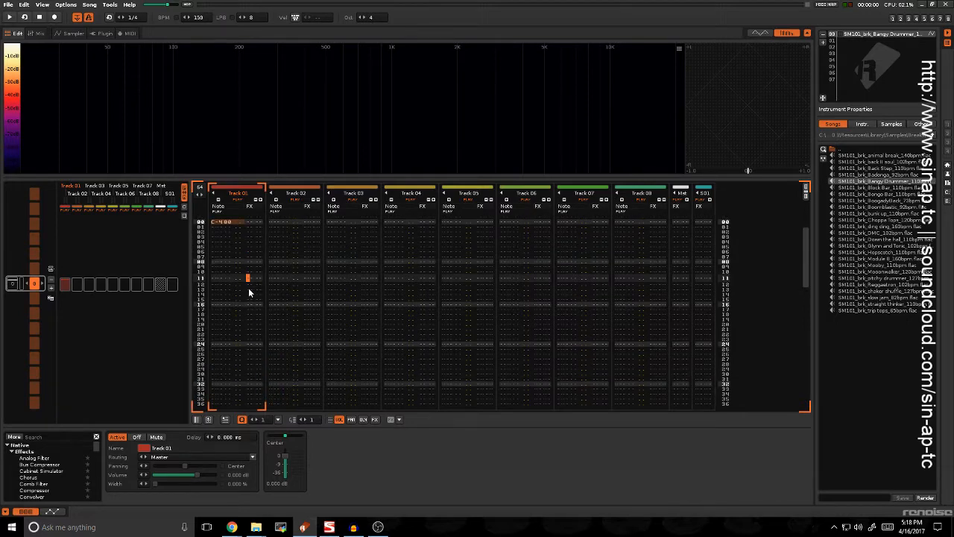
pyautogui.press('space')
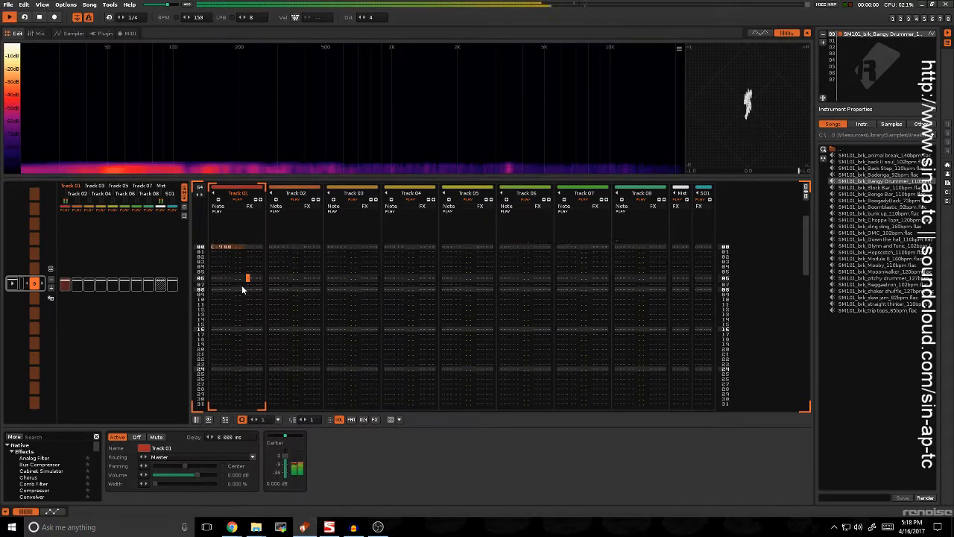
pyautogui.press('space')
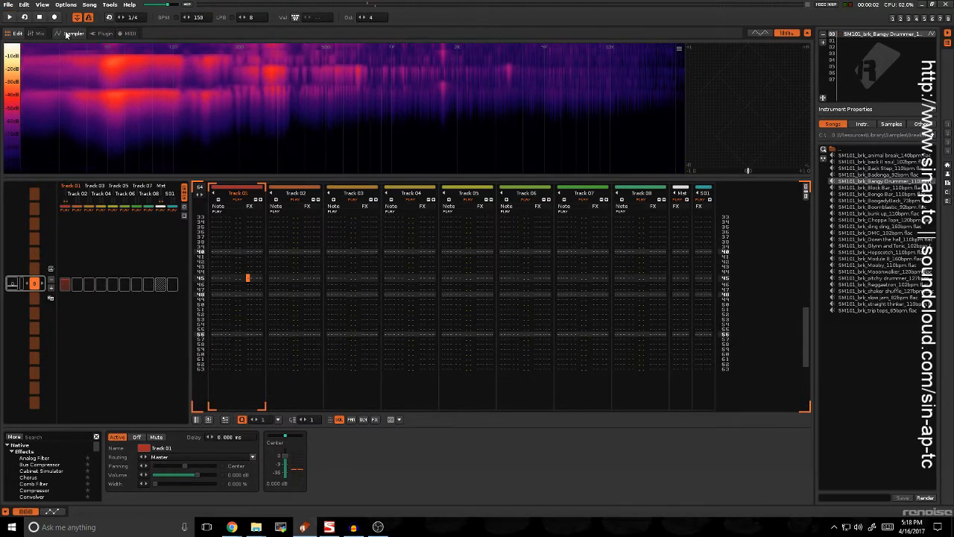
# Enable Beatsync for the Bangy Drummer sample and return to the pattern editor
pyautogui.click(71, 34)
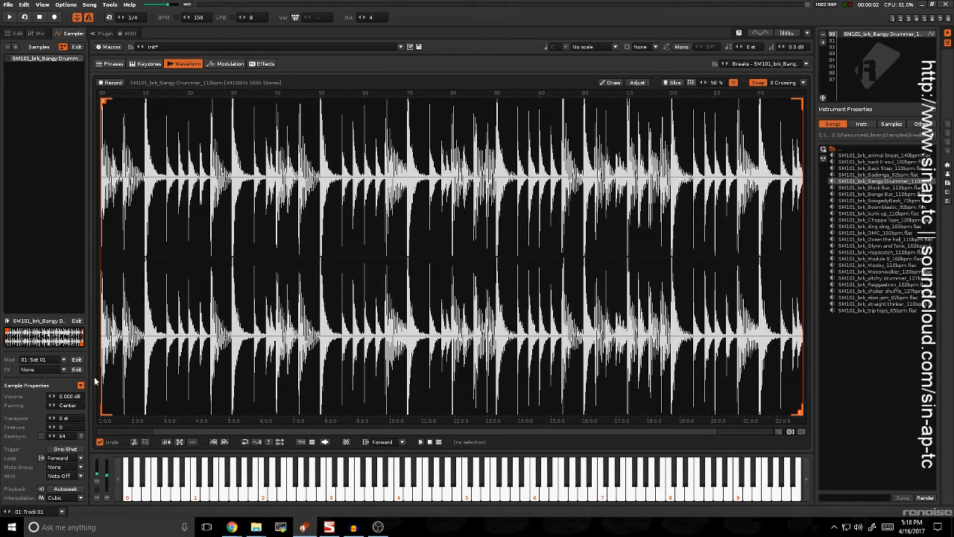
pyautogui.click(42, 436)
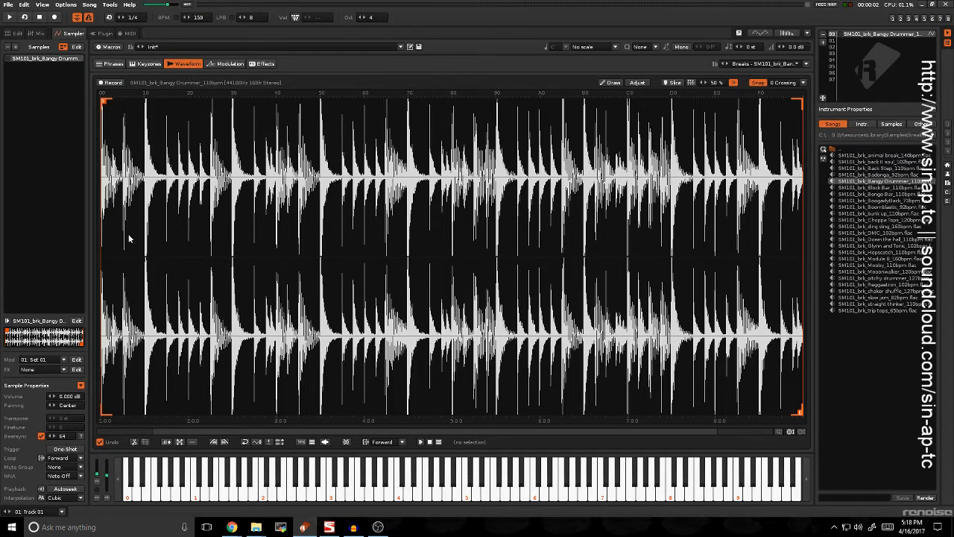
pyautogui.press('space')
pyautogui.click(14, 34)
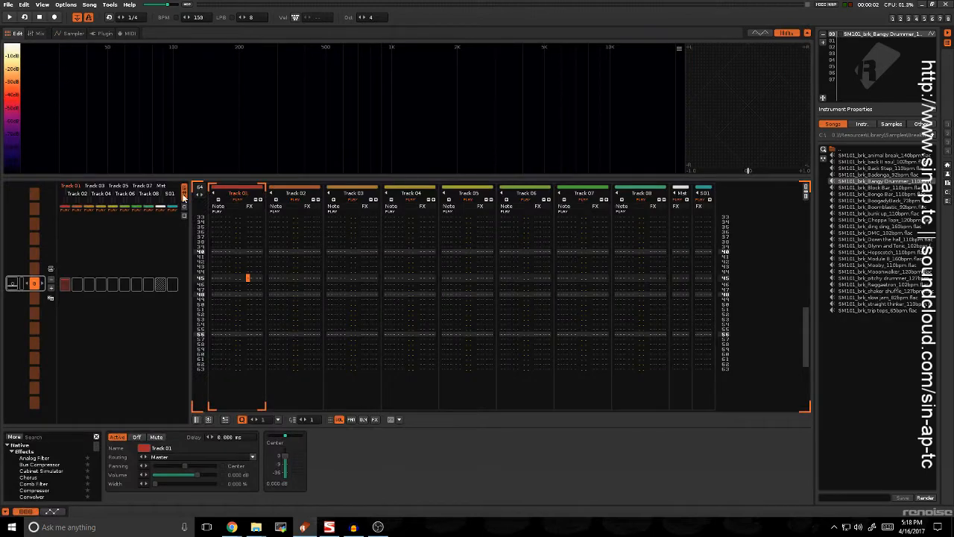
# Set the Bangy Drummer sample's Beatsync length to 128 lines and audition the sample
pyautogui.click(71, 34)
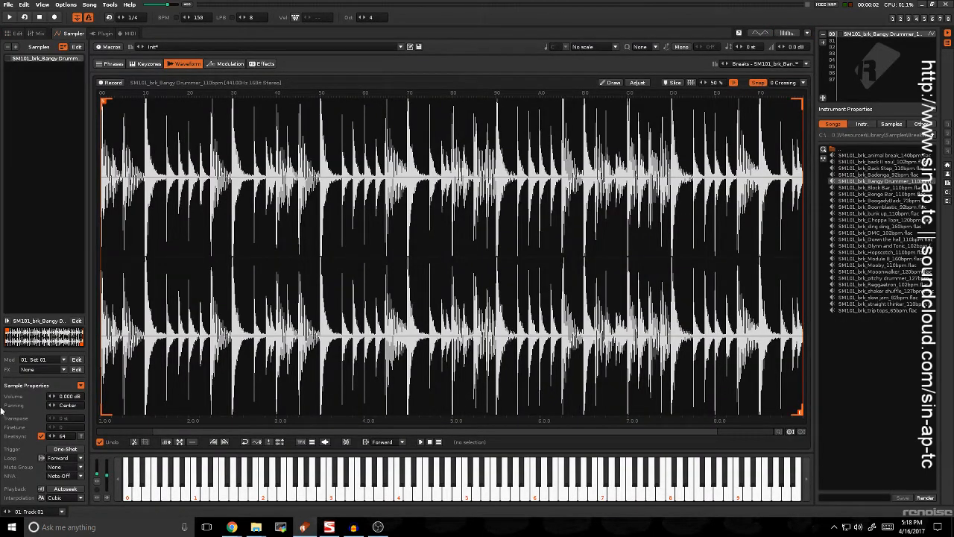
pyautogui.doubleClick(66, 436)
pyautogui.press('Return')
pyautogui.press('z')
pyautogui.press('z')
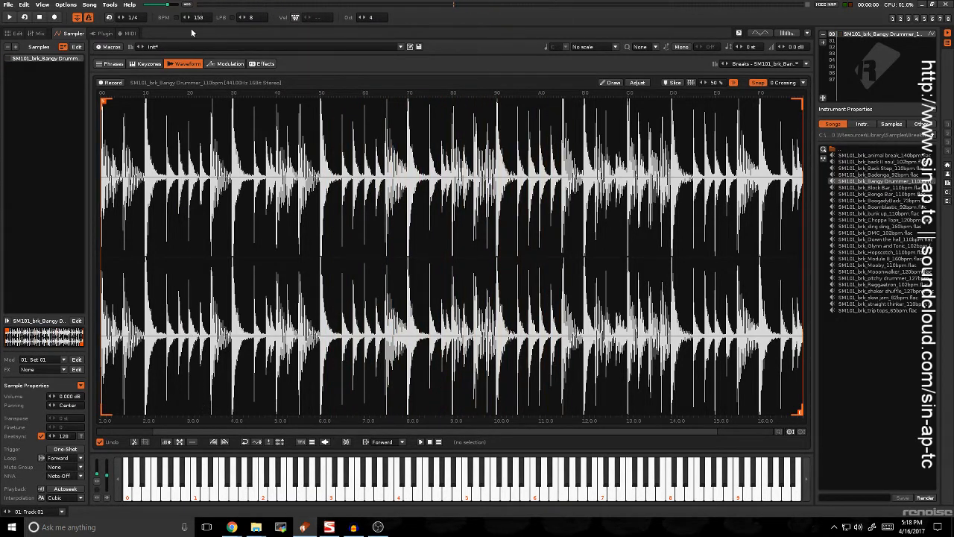
# Play the pattern from its beginning to hear the beat-synced break
pyautogui.click(15, 33)
pyautogui.click(228, 264)
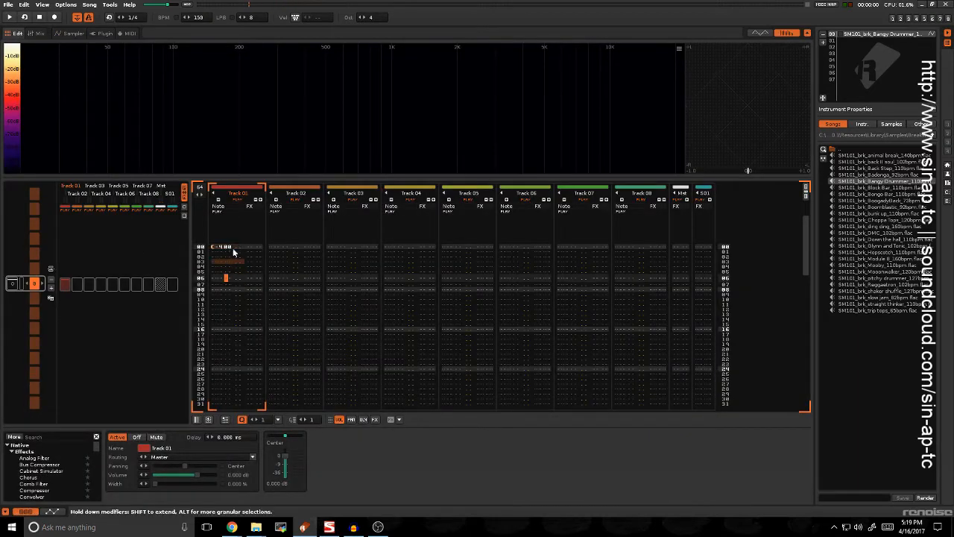
pyautogui.press('space')
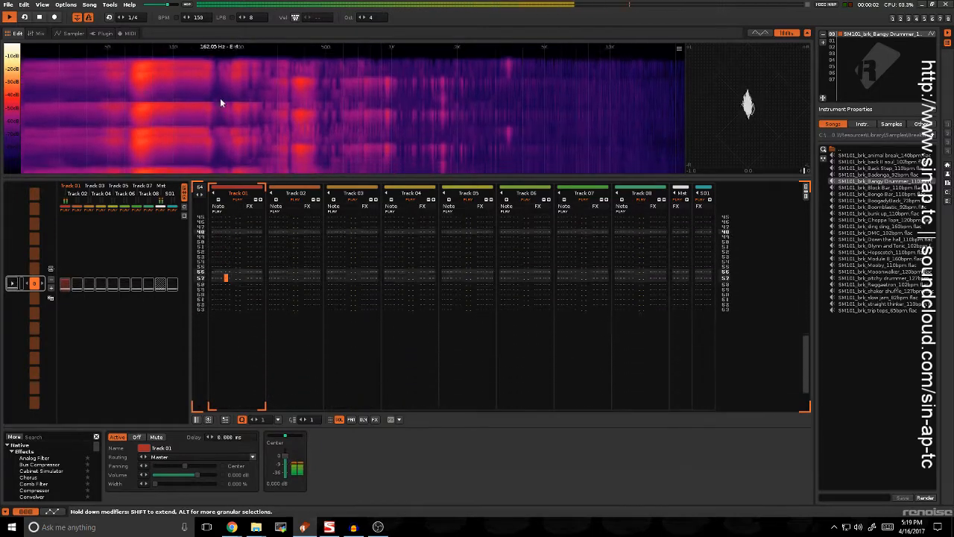
pyautogui.press('space')
# Try different song tempos with the pattern playing, first 113 BPM and finally 102 BPM, and stop playback
pyautogui.doubleClick(198, 19)
pyautogui.write('113')
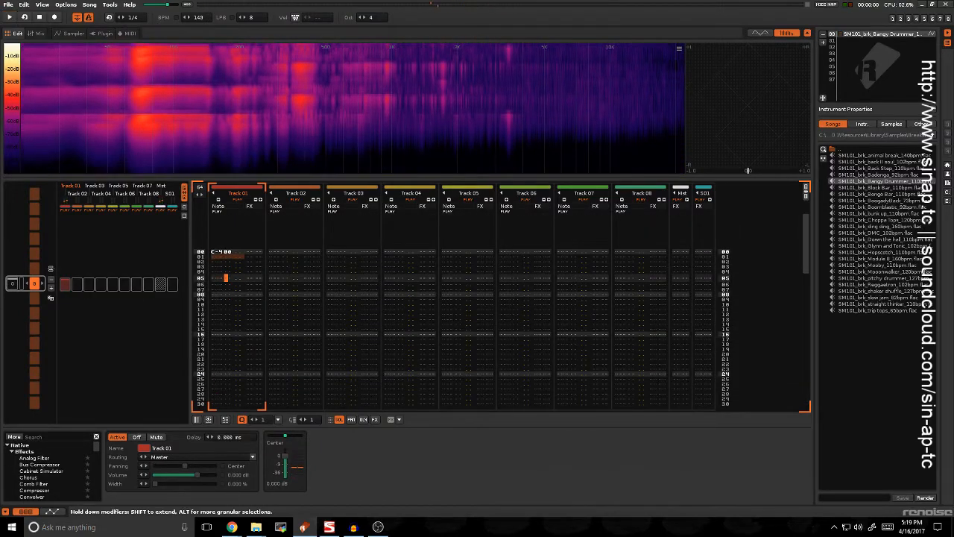
pyautogui.press('Return')
pyautogui.press('space')
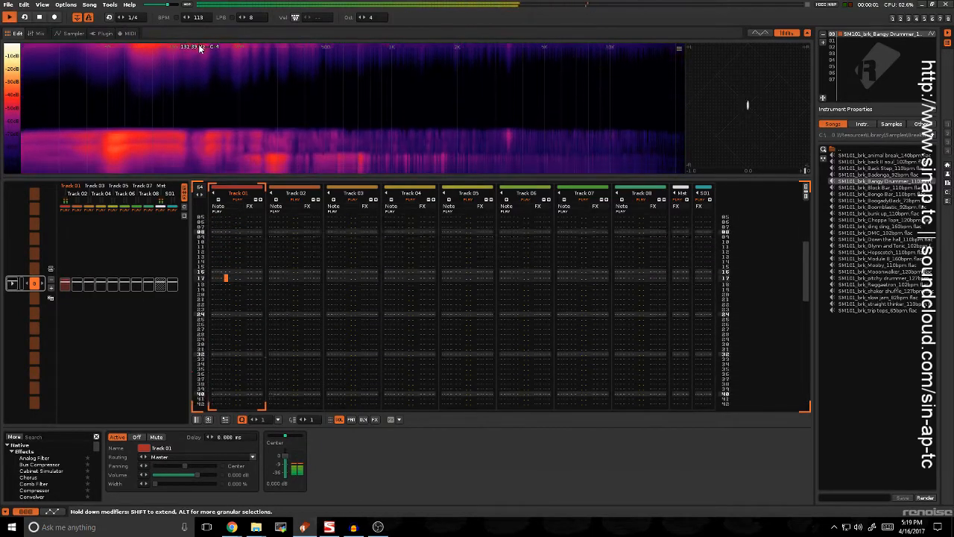
pyautogui.doubleClick(198, 18)
pyautogui.write('245')
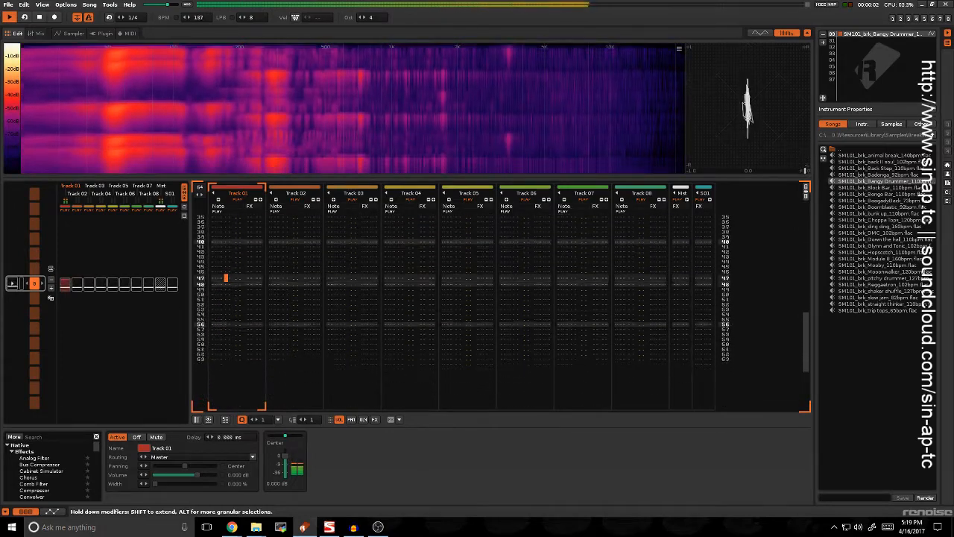
pyautogui.press('Return')
pyautogui.moveTo(197, 18); pyautogui.dragTo(197, 97)
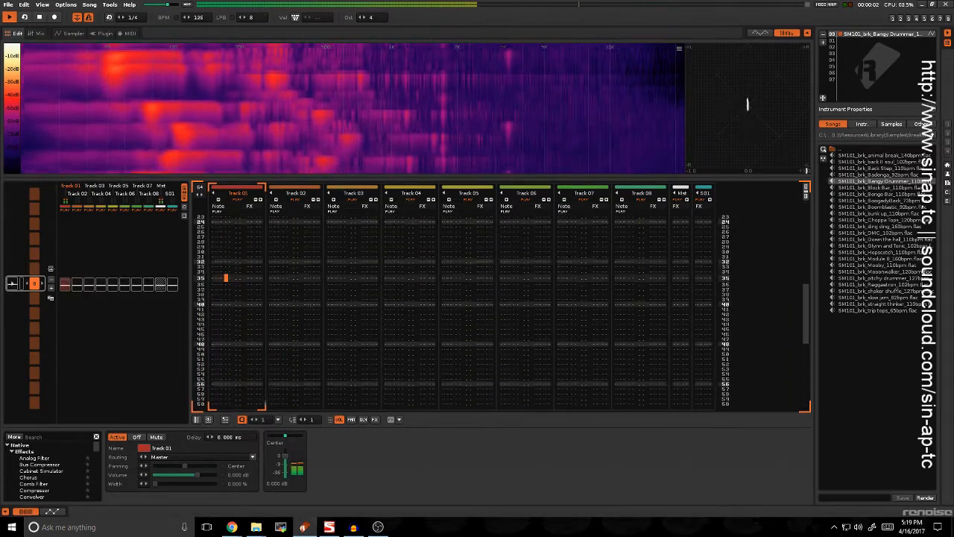
pyautogui.press('space')
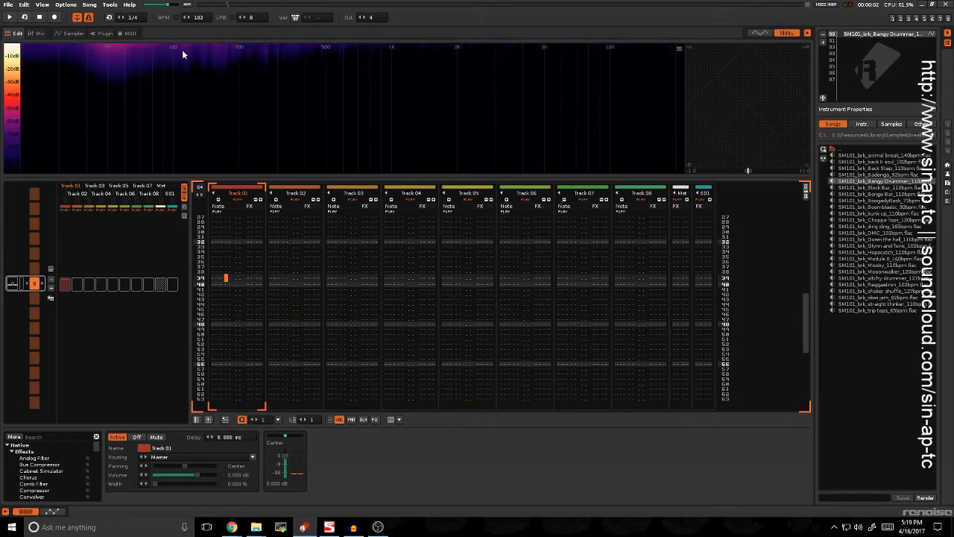
pyautogui.click(81, 34)
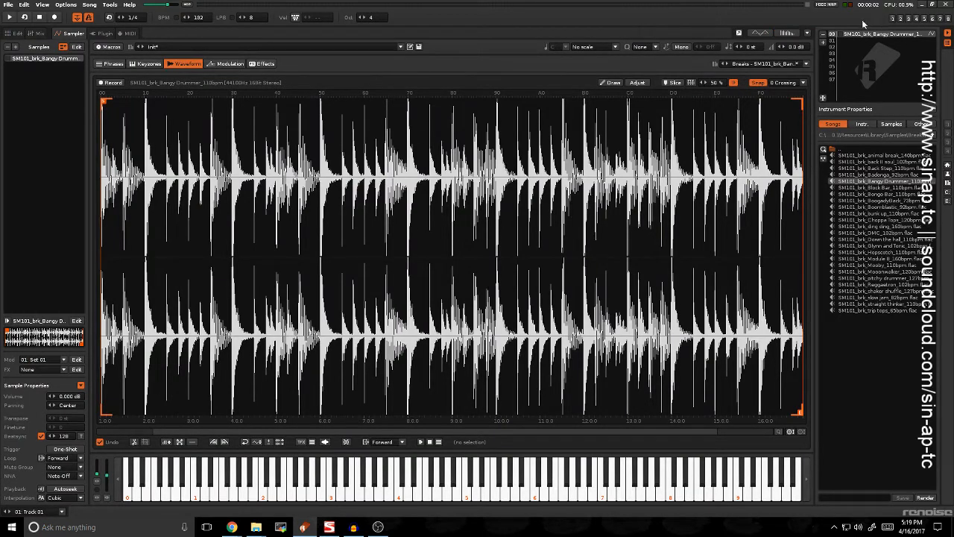
pyautogui.click(12, 35)
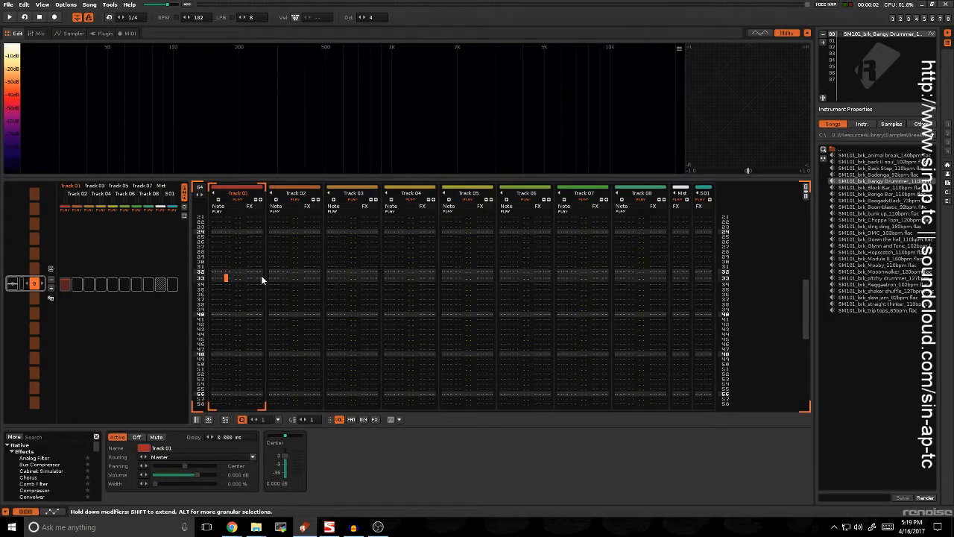
# Search the effects for "repea" and add the native Repeater to Track 01
pyautogui.click(73, 440)
pyautogui.write('repea')
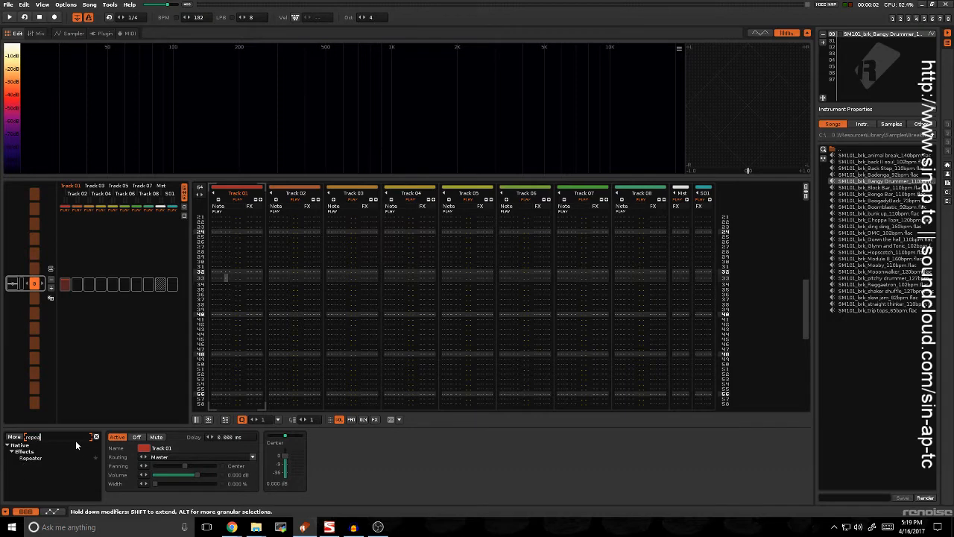
pyautogui.doubleClick(32, 460)
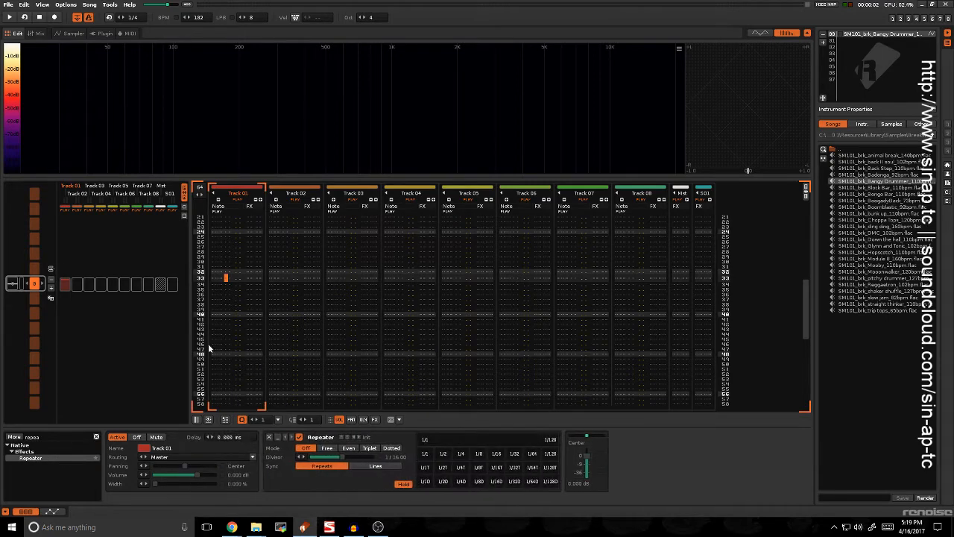
pyautogui.scroll(10, 234, 293)
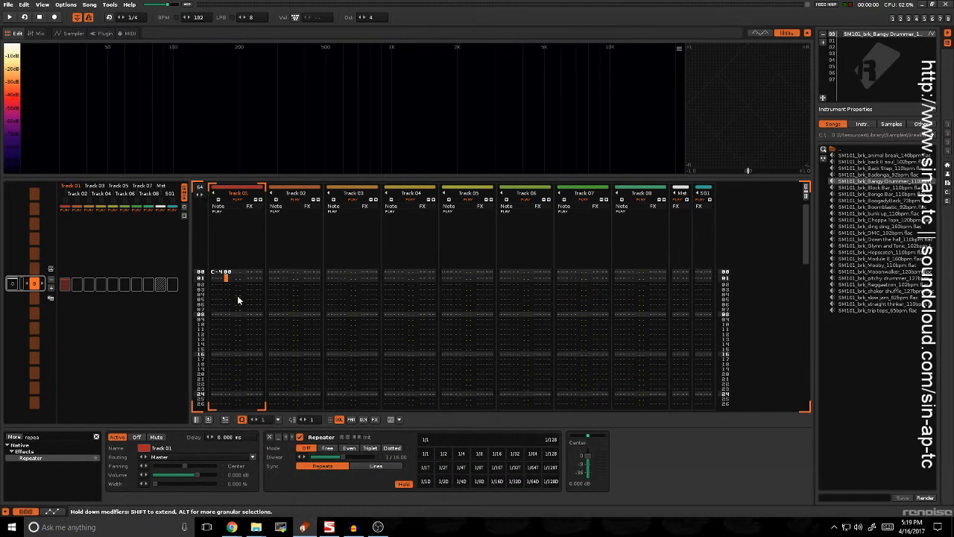
# Play the pattern, set the song tempo to 130 BPM, and play it again at that tempo
pyautogui.press('space')
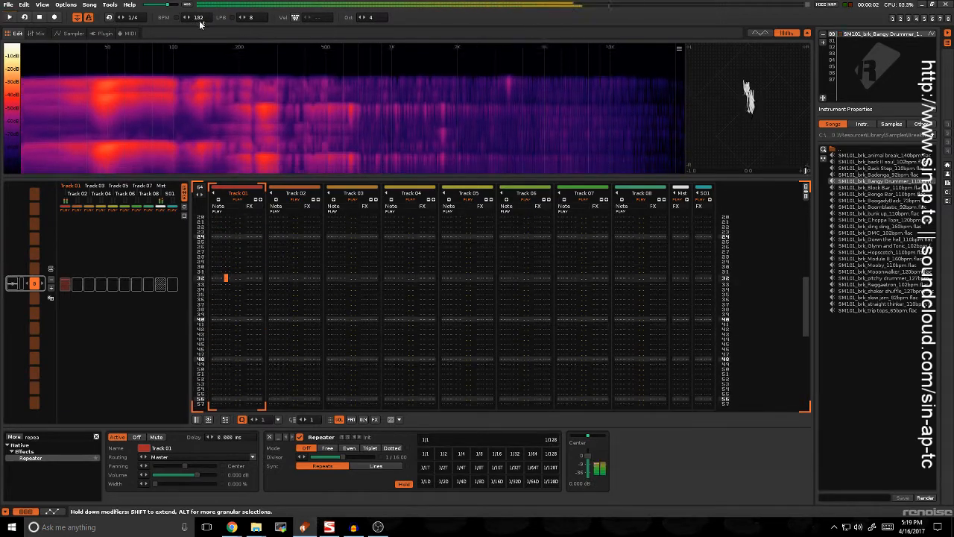
pyautogui.write('130')
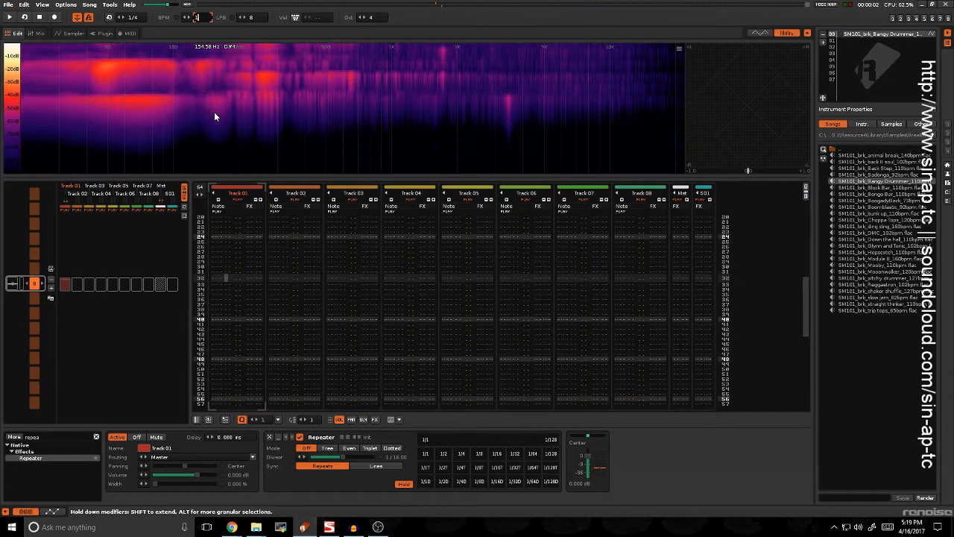
pyautogui.press('Return')
pyautogui.press('space')
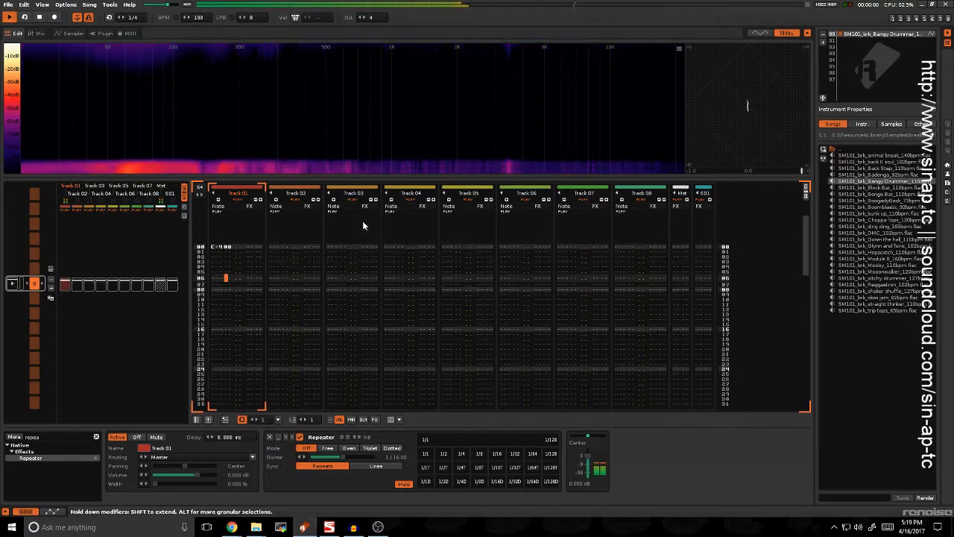
# Trigger the Repeater's dotted 1/16 repeats while the pattern plays, and switch off the Repeater's Hold option
pyautogui.click(495, 482)
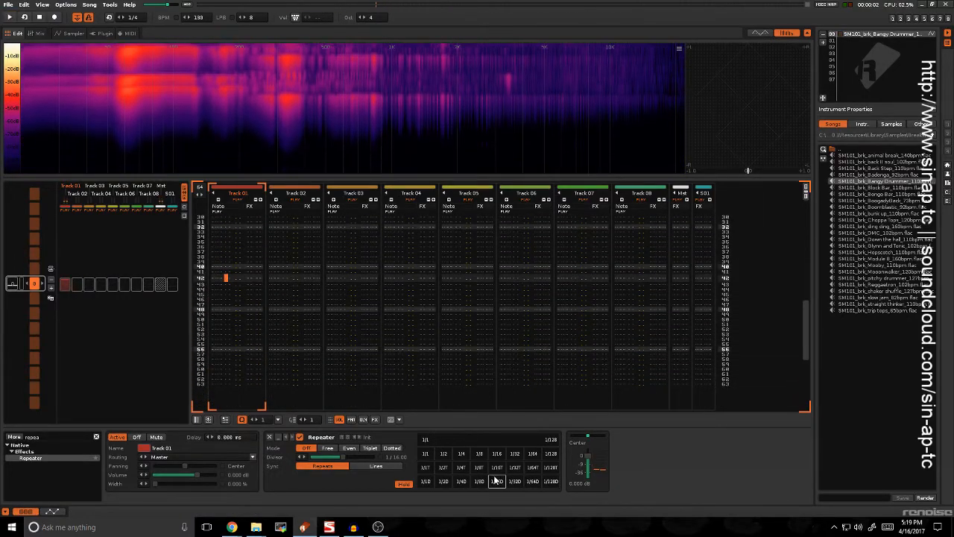
pyautogui.click(515, 480)
pyautogui.click(497, 467)
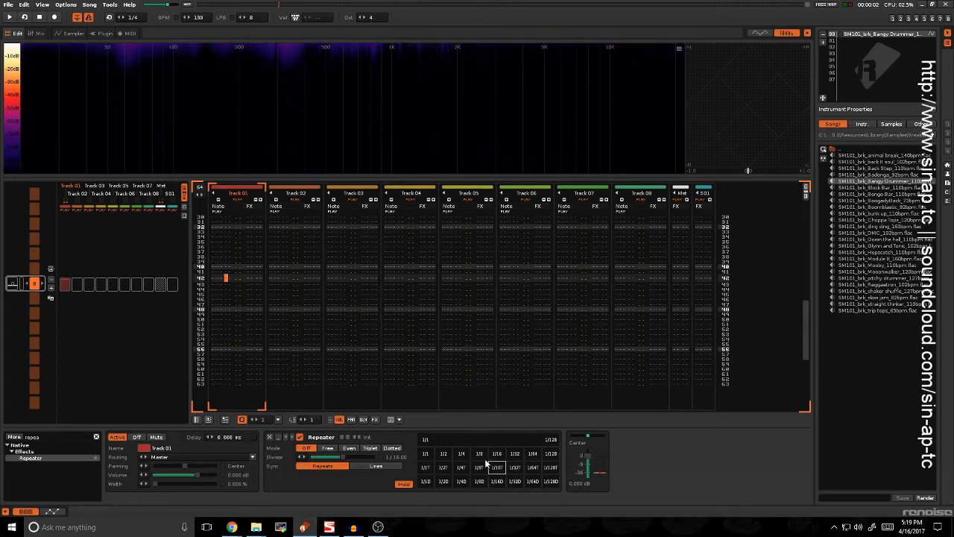
pyautogui.click(496, 481)
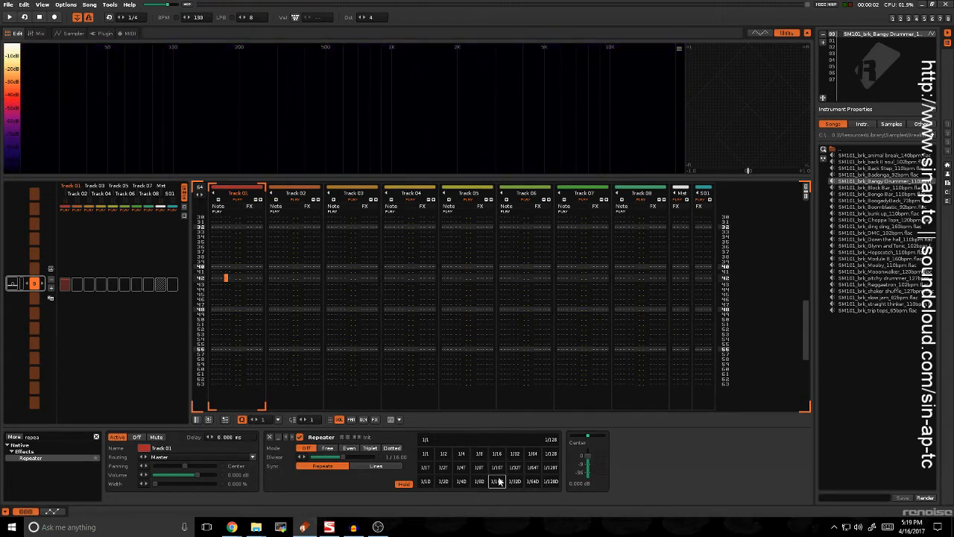
pyautogui.press('space')
pyautogui.click(499, 483)
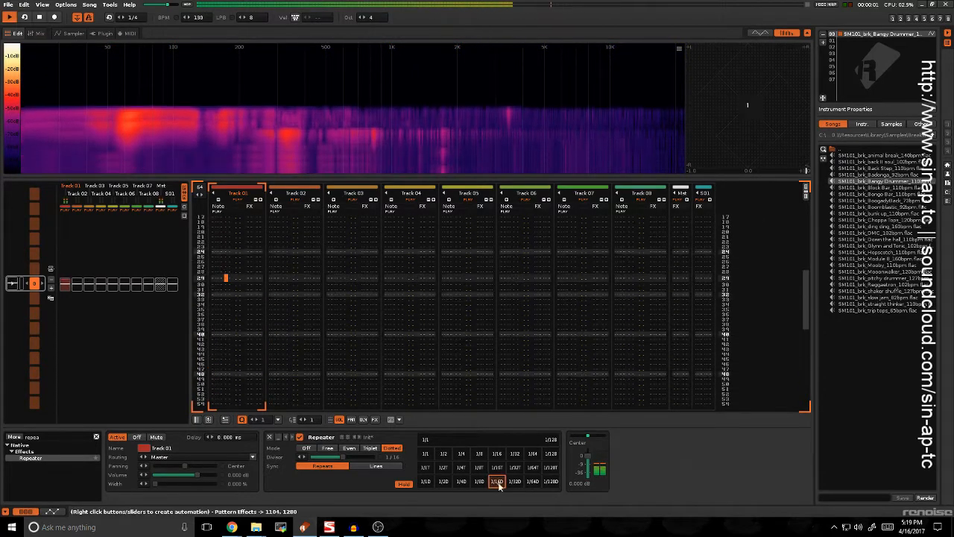
pyautogui.click(403, 484)
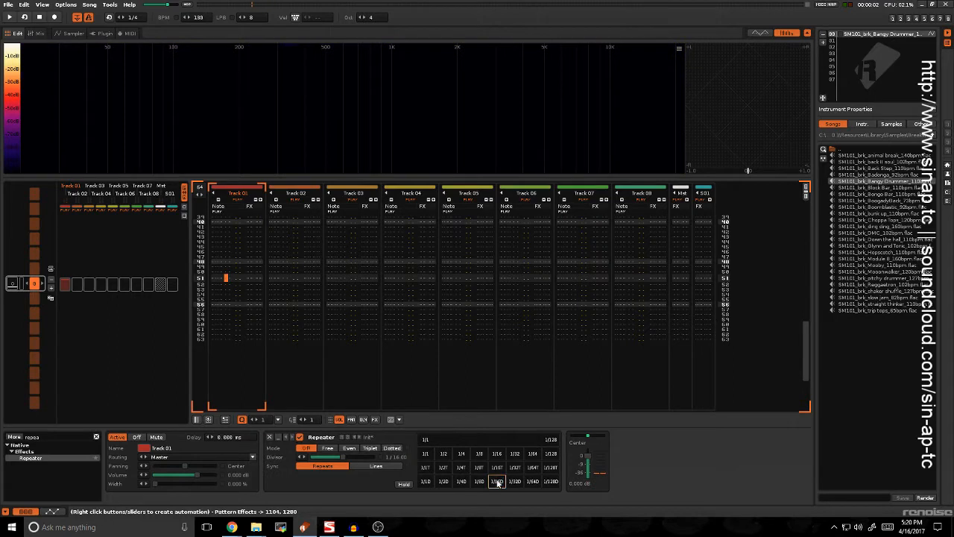
# Play the pattern and try various Repeater divisions, including dotted 1/16 and 1/32, ending on a 1/128 divisor
pyautogui.click(478, 453)
pyautogui.click(460, 481)
pyautogui.press('space')
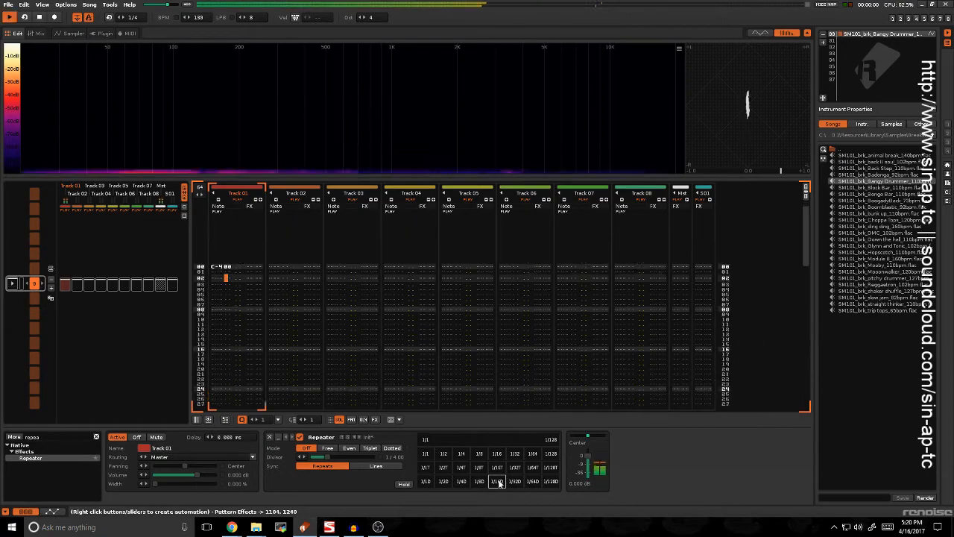
pyautogui.click(497, 481)
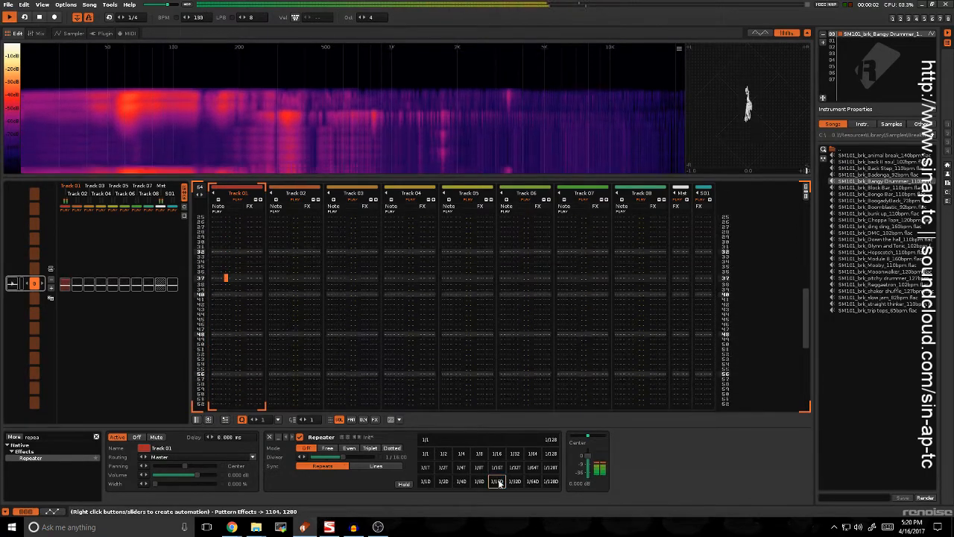
pyautogui.click(514, 481)
pyautogui.click(532, 454)
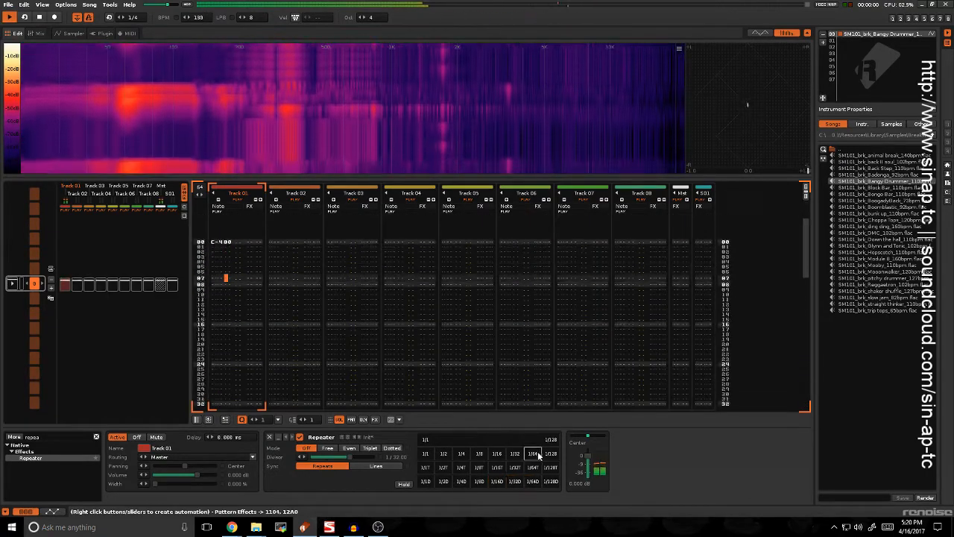
pyautogui.click(549, 467)
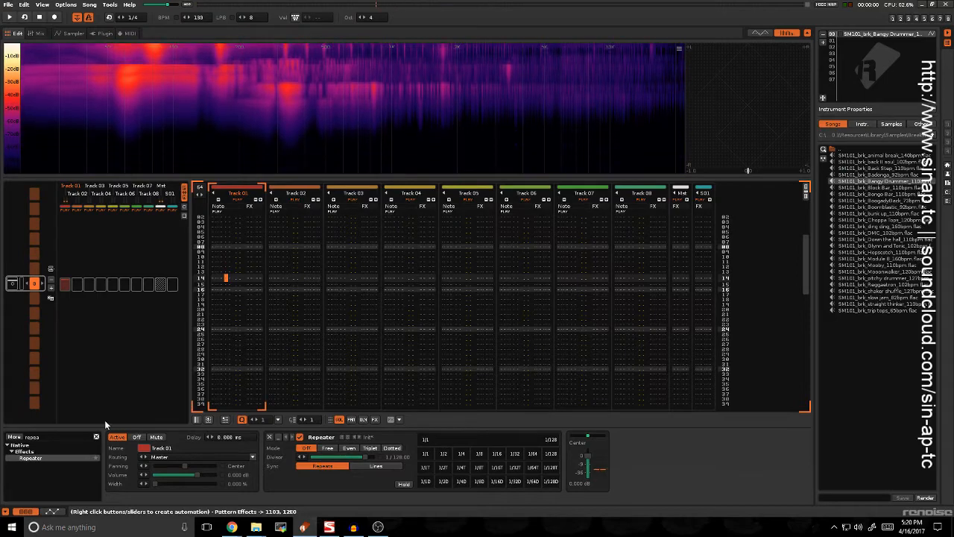
# Clear the effects search and select Track 02 in the pattern
pyautogui.click(78, 438)
pyautogui.press('BackSpace')
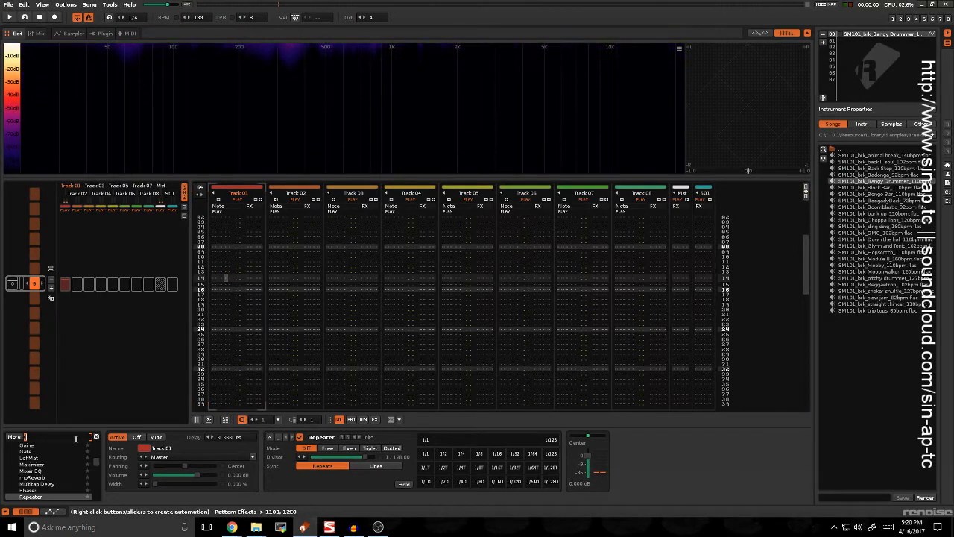
pyautogui.click(321, 369)
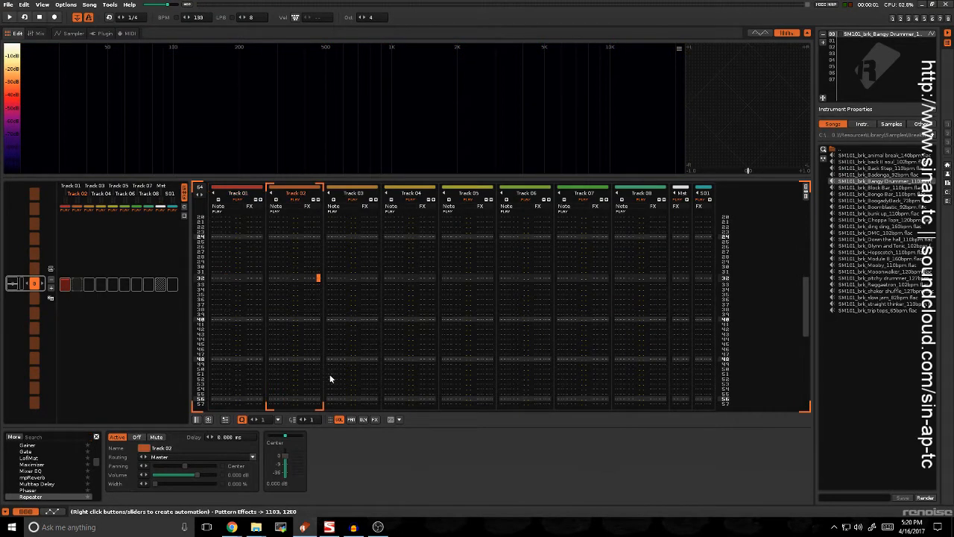
# Open the empty instrument slot 01 in the Sampler and browse the sample preset categories
pyautogui.click(852, 43)
pyautogui.click(72, 32)
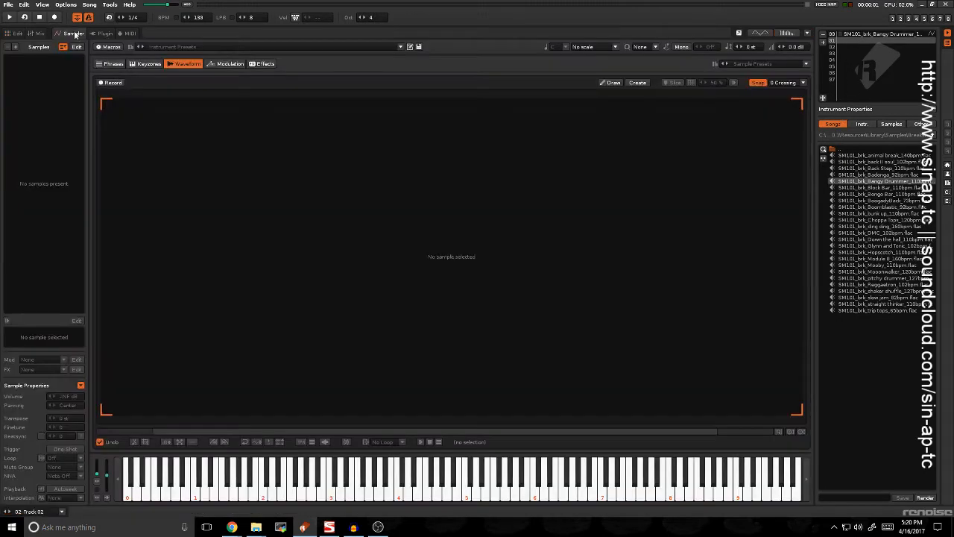
pyautogui.click(773, 65)
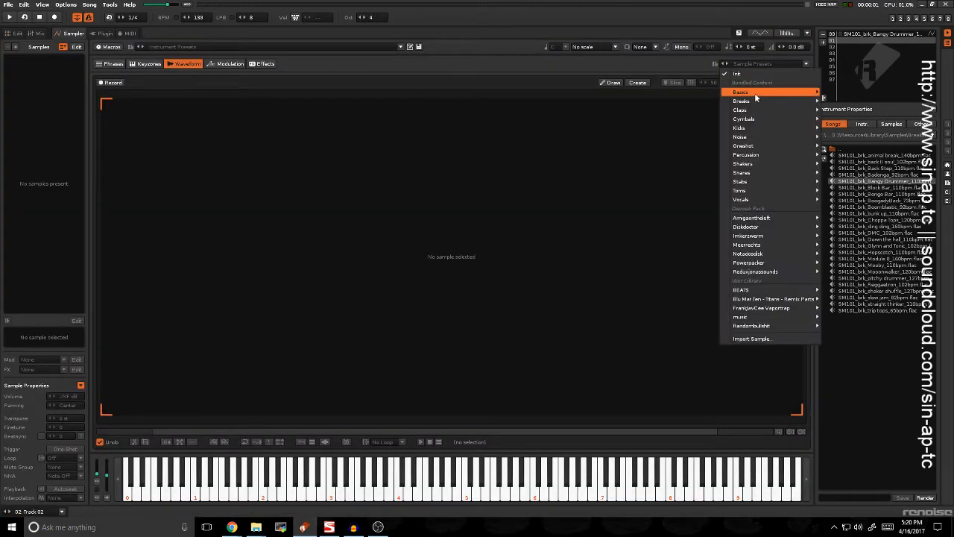
pyautogui.moveTo(769, 176)
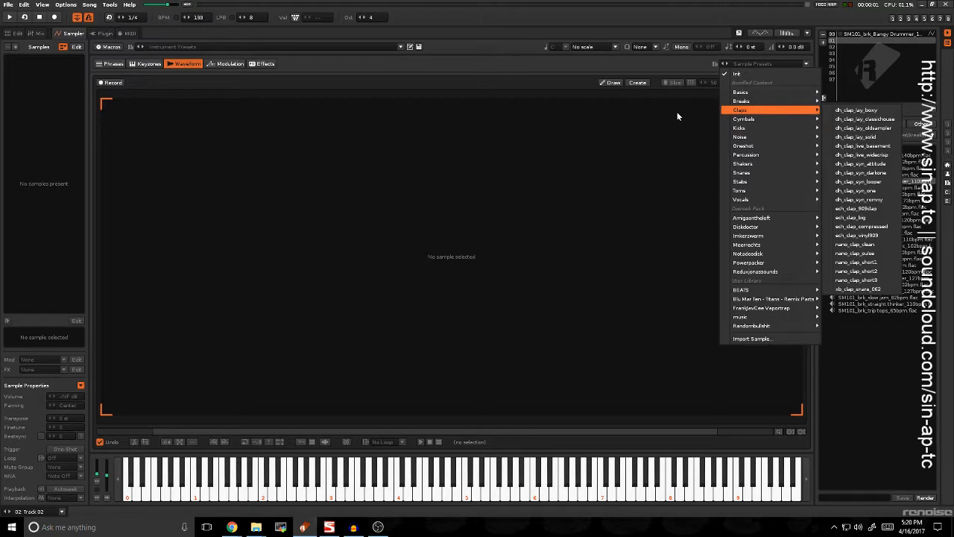
pyautogui.click(776, 60)
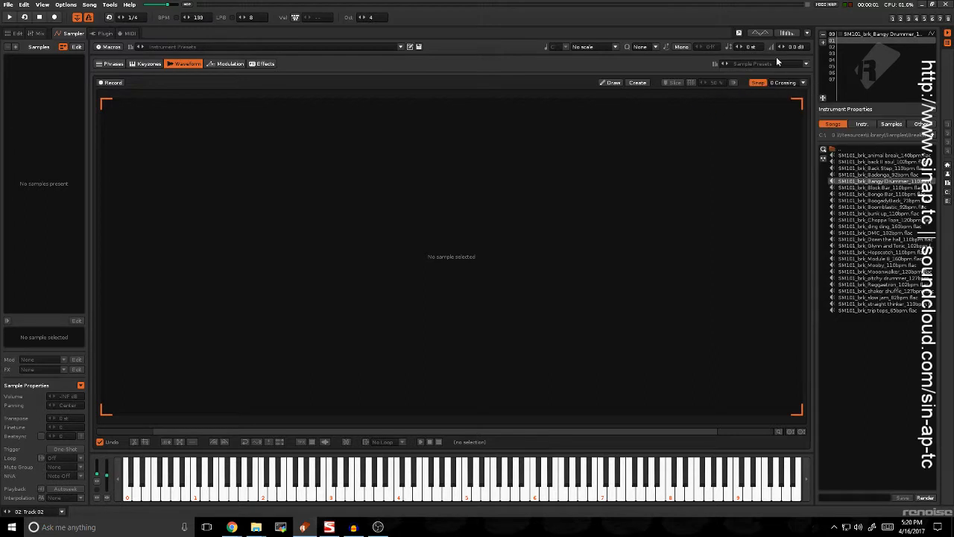
# Load the bundled Synth preset Bright Saw into instrument slot 01 and audition a note
pyautogui.click(369, 47)
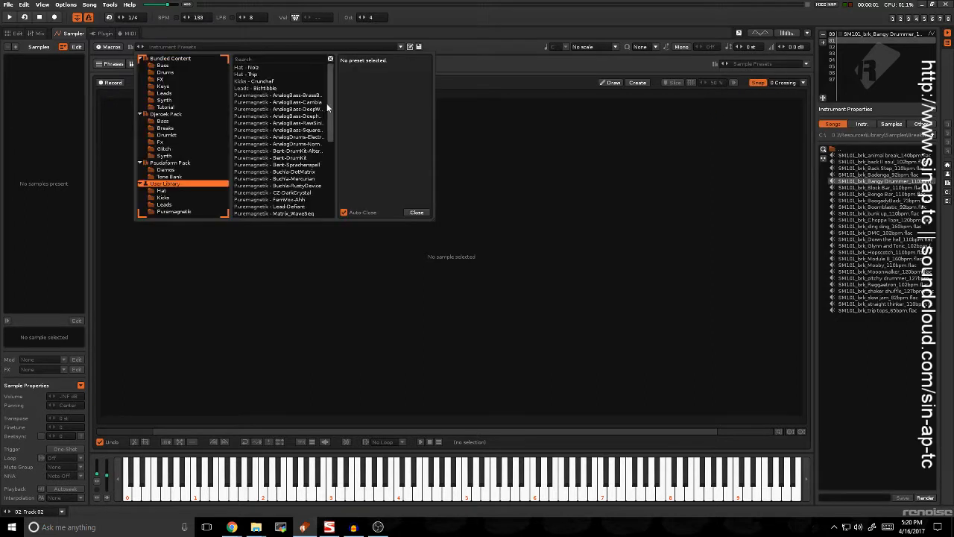
pyautogui.click(165, 100)
pyautogui.click(261, 102)
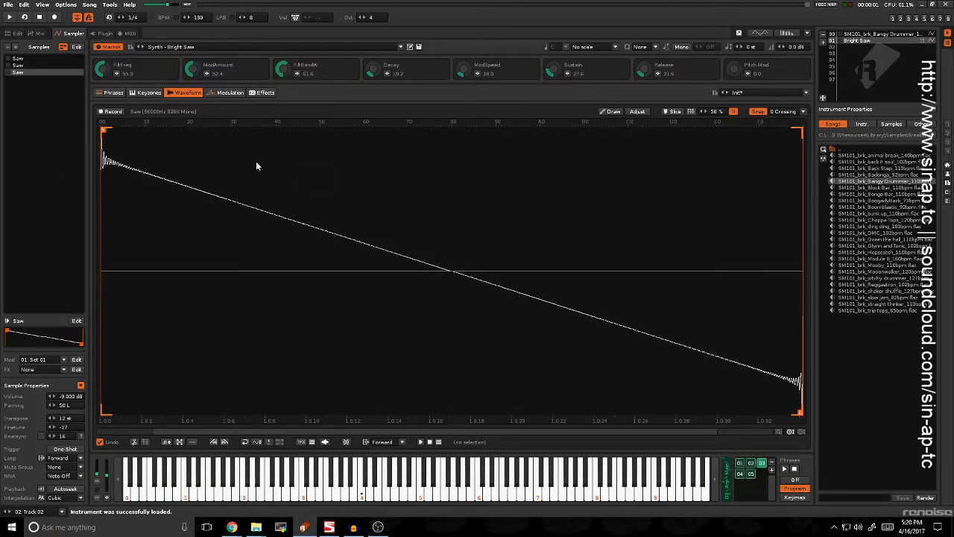
pyautogui.press('z')
# Enter an E-5 note of Bright Saw on line 00 of Track 02 in the pattern, and play the pattern
pyautogui.click(16, 34)
pyautogui.click(286, 278)
pyautogui.scroll(11, 288, 279)
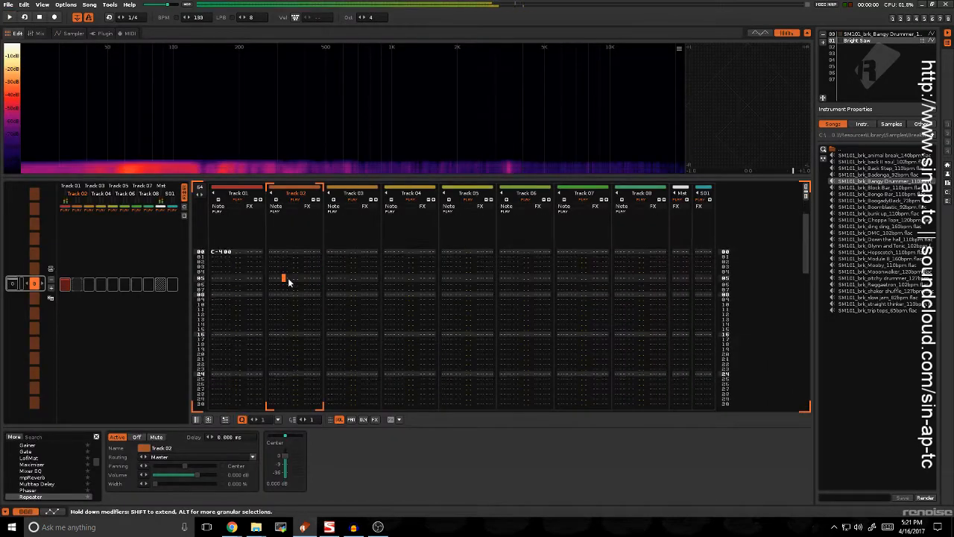
pyautogui.press('Left')
pyautogui.press('c')
pyautogui.press('c')
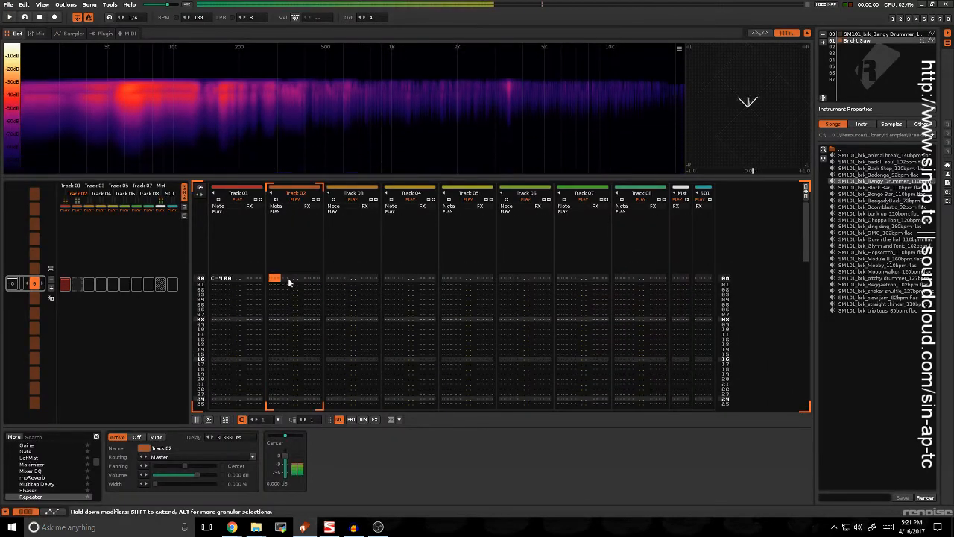
pyautogui.press('Escape')
pyautogui.press('e')
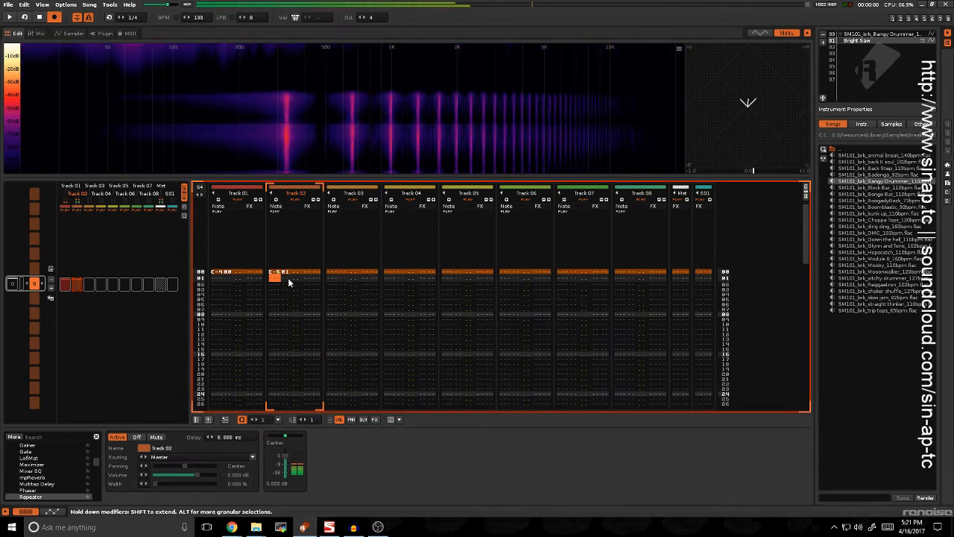
pyautogui.press('space')
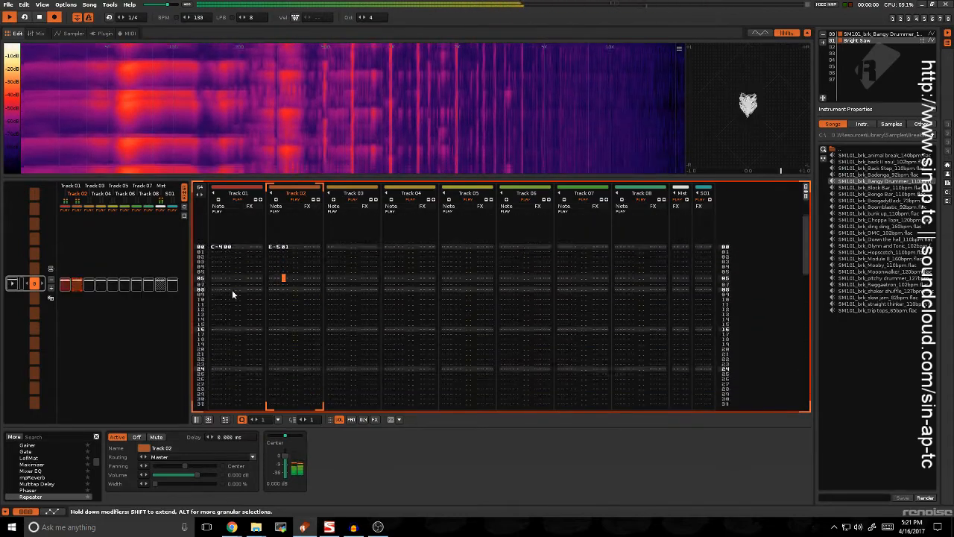
# Search the effects for "signa" and add the Signal Follower before the Repeater on Track 01
pyautogui.click(231, 290)
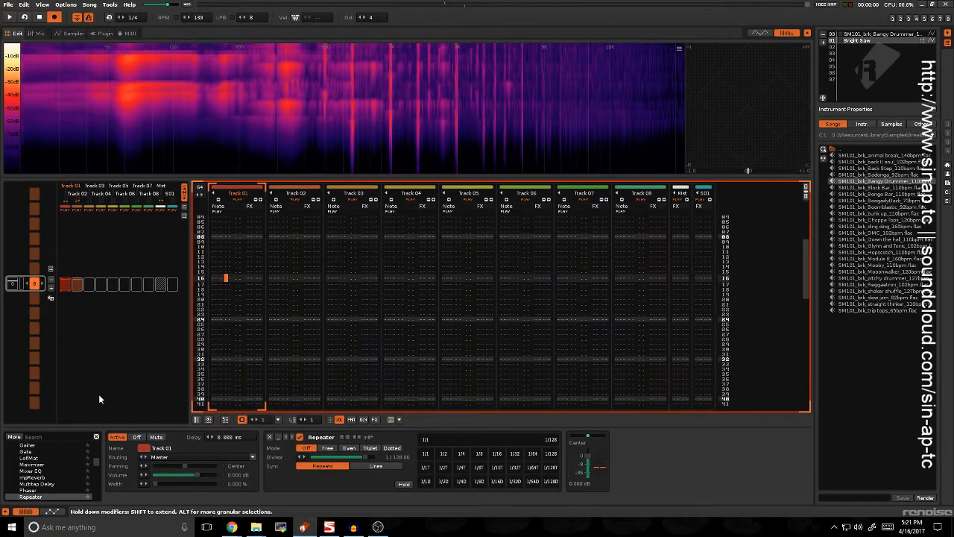
pyautogui.click(62, 439)
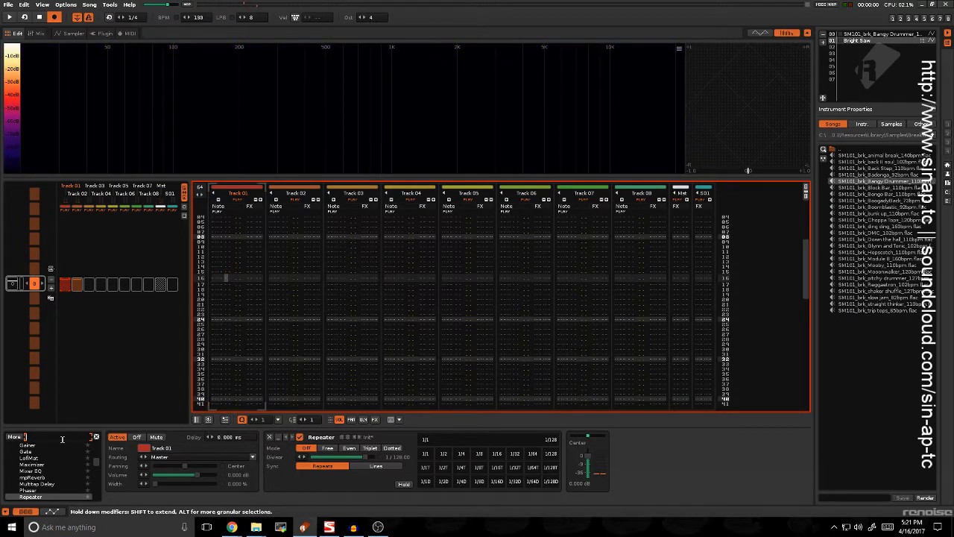
pyautogui.write('signal')
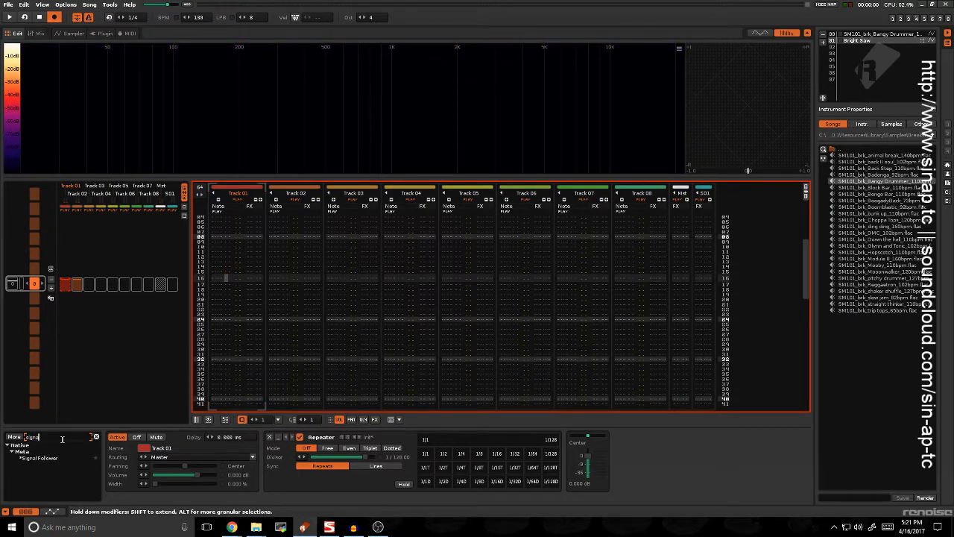
pyautogui.moveTo(56, 461); pyautogui.dragTo(338, 460)
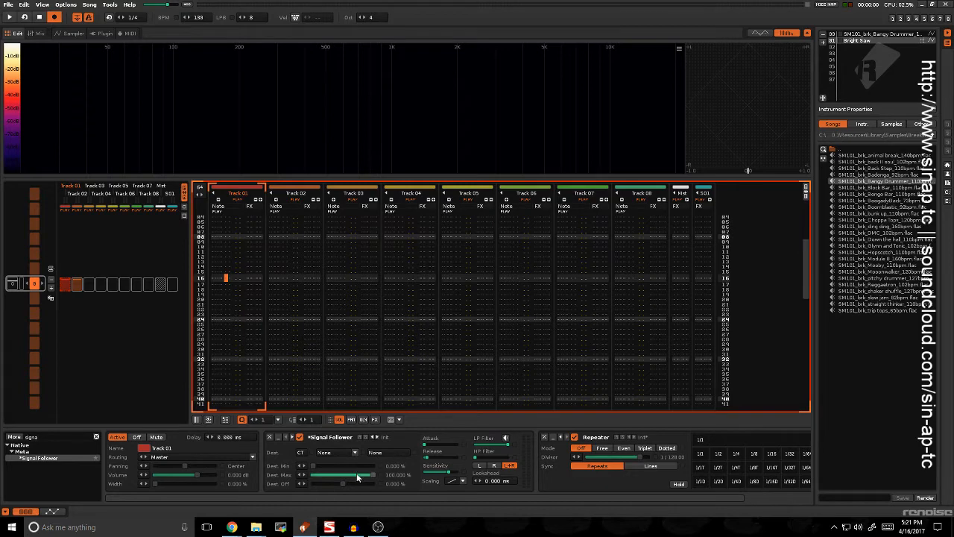
# Search the effects for "gain" and add the Gainer to Track 02
pyautogui.click(291, 313)
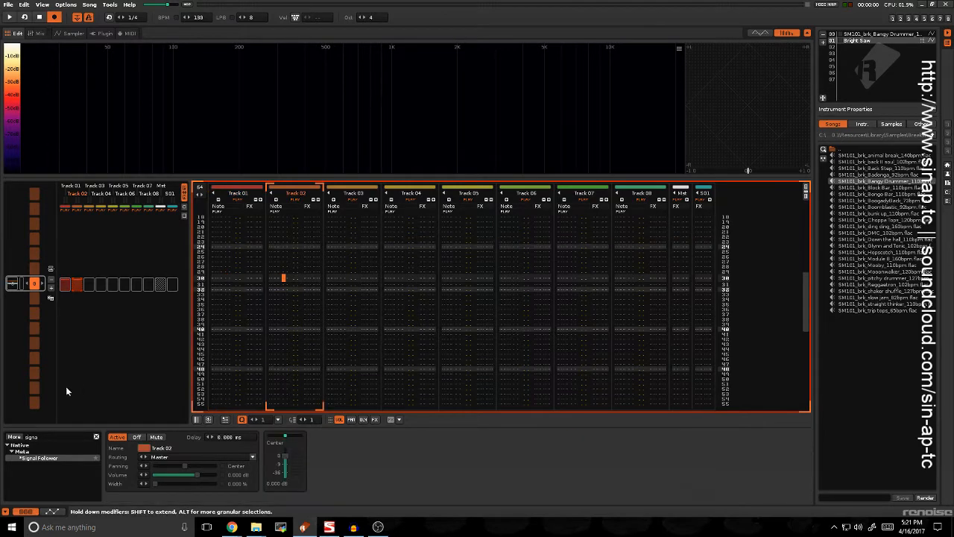
pyautogui.write('gain')
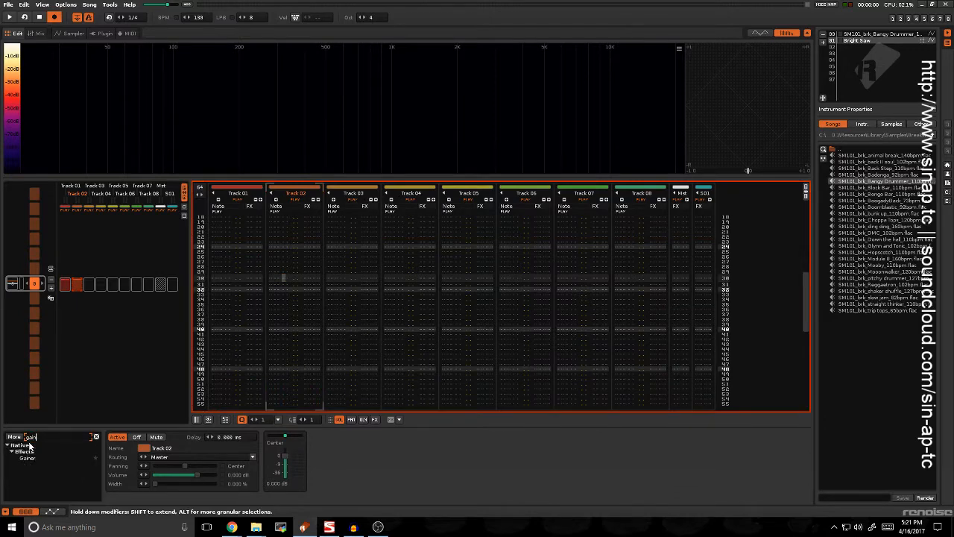
pyautogui.moveTo(28, 458); pyautogui.dragTo(298, 461)
# Search the effects for "hy" and insert the Hydra between the Signal Follower and the Repeater on Track 01
pyautogui.click(225, 294)
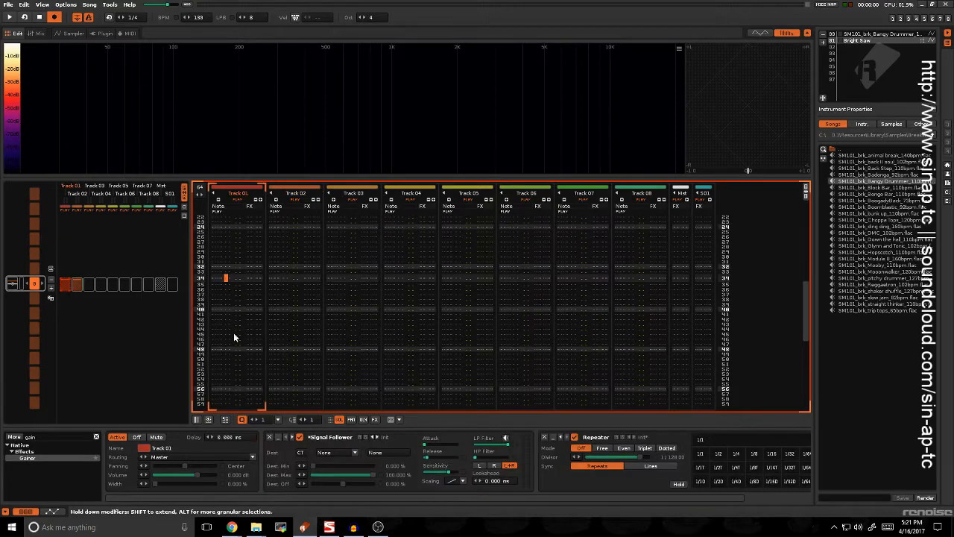
pyautogui.scroll(-3, 169, 497)
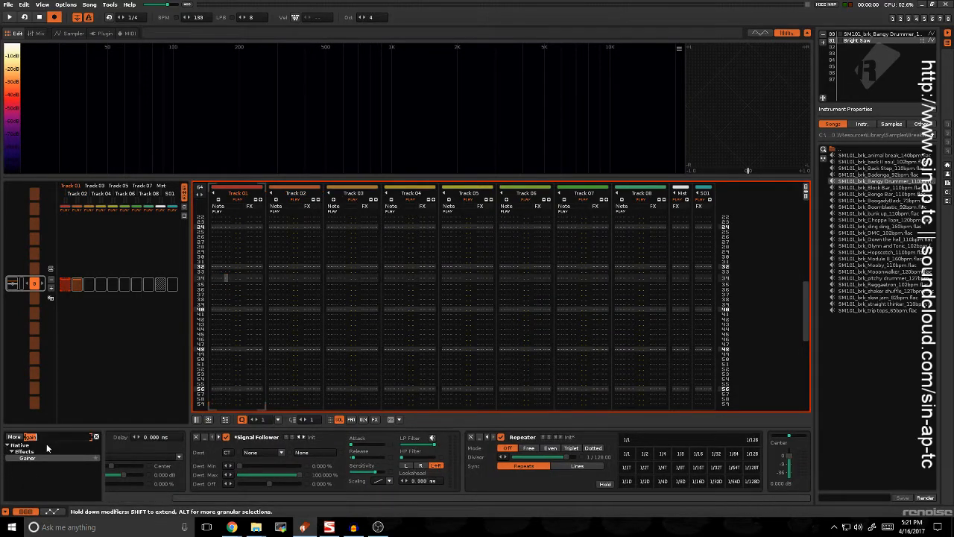
pyautogui.write('ha')
pyautogui.press('BackSpace')
pyautogui.write('y')
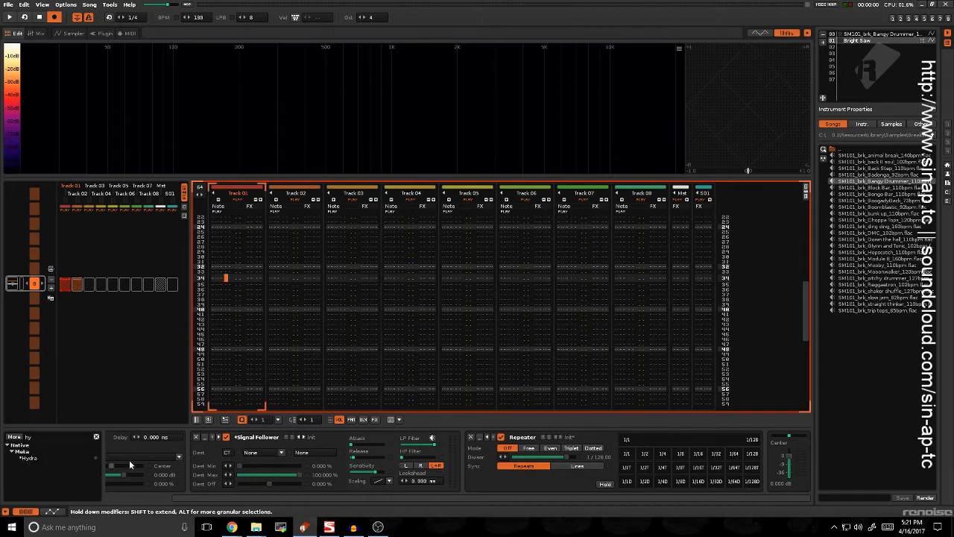
pyautogui.moveTo(44, 458); pyautogui.dragTo(243, 448)
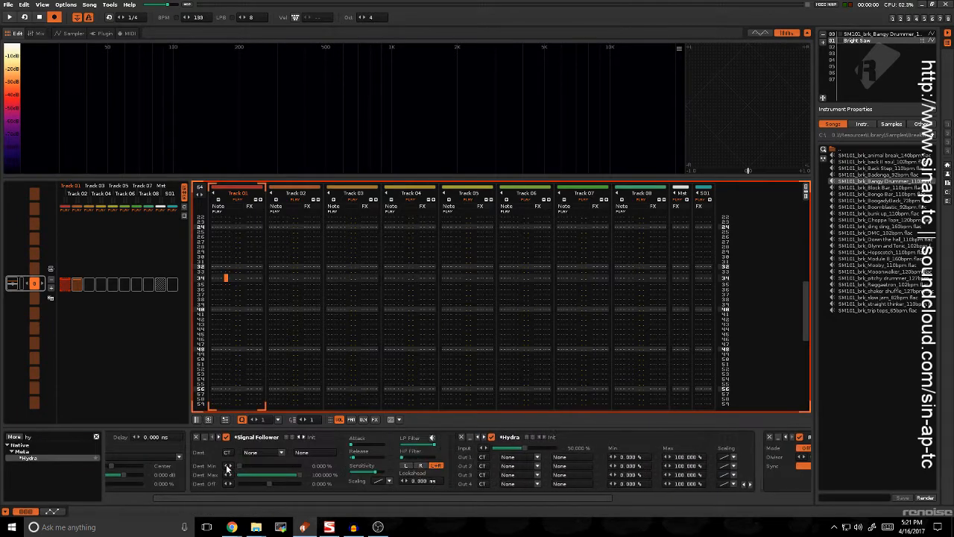
# Set the Signal Follower's destination on Track 01 to the Hydra's Input parameter
pyautogui.click(251, 453)
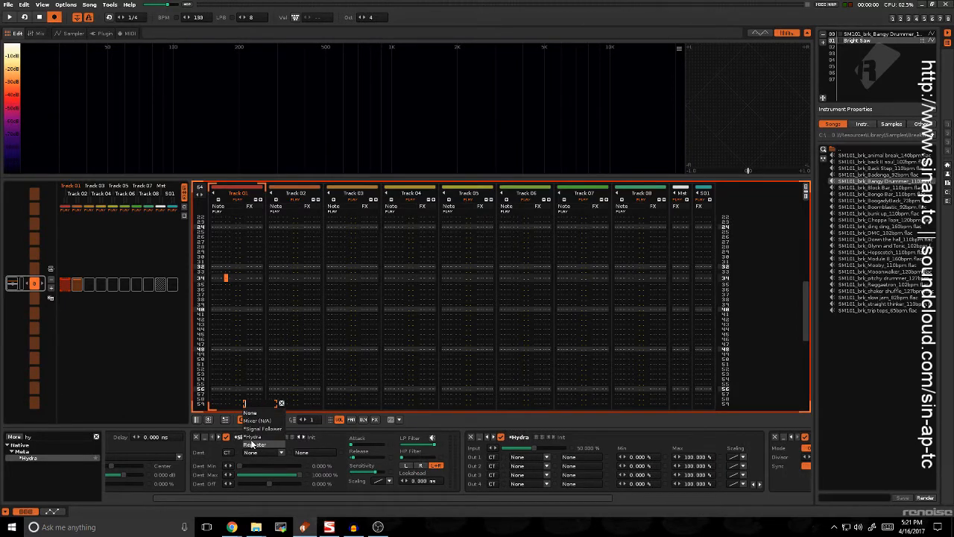
pyautogui.click(250, 437)
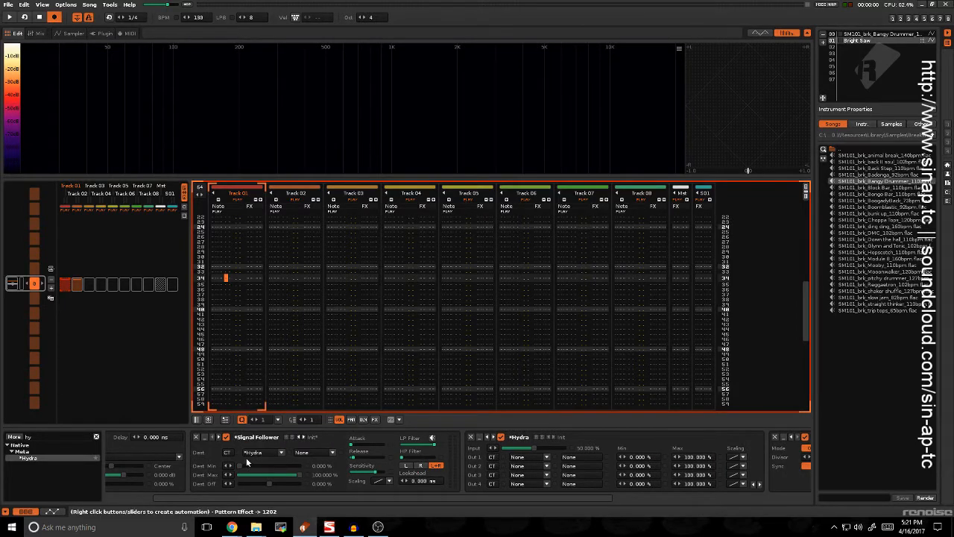
pyautogui.click(322, 449)
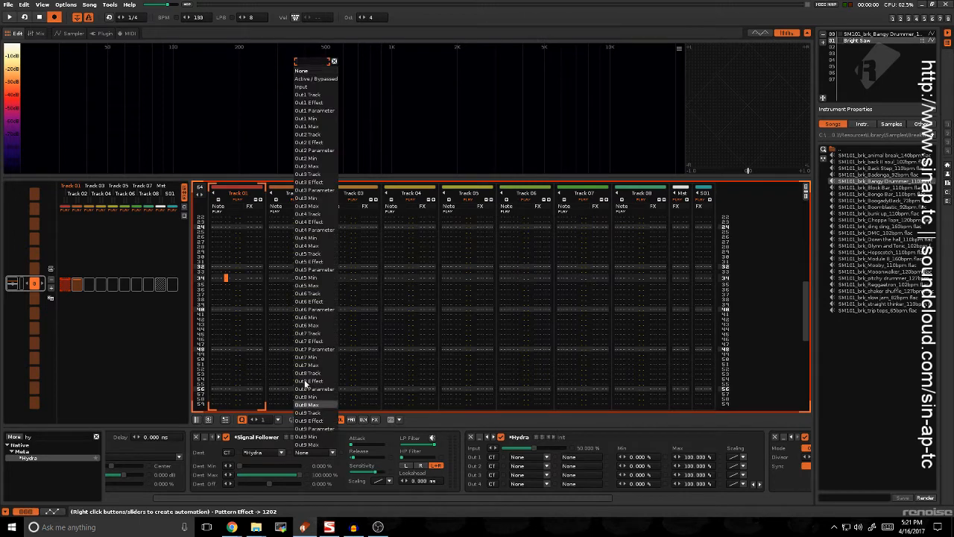
pyautogui.click(306, 87)
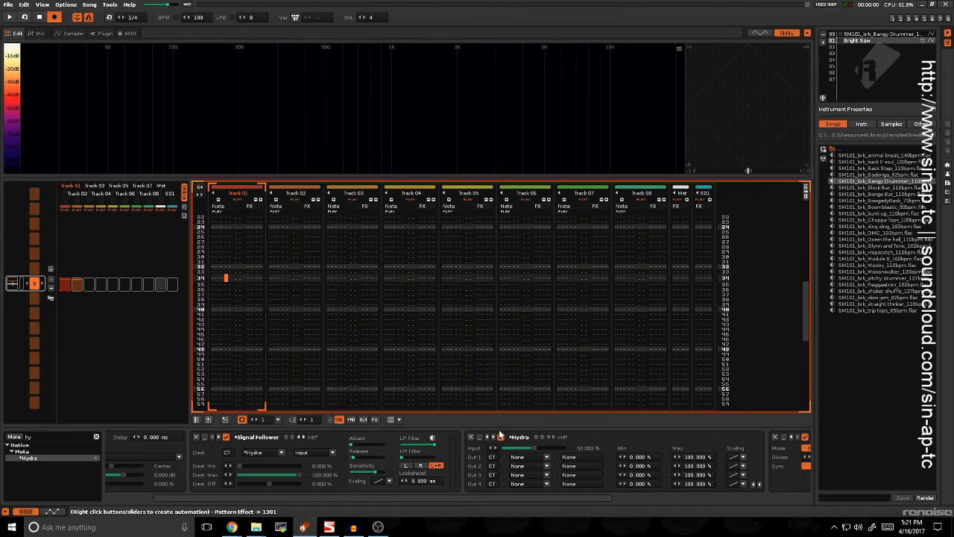
# Target Track 02 with the Hydra's Out 1, mute Track 02 and play the drum break by itself
pyautogui.click(492, 457)
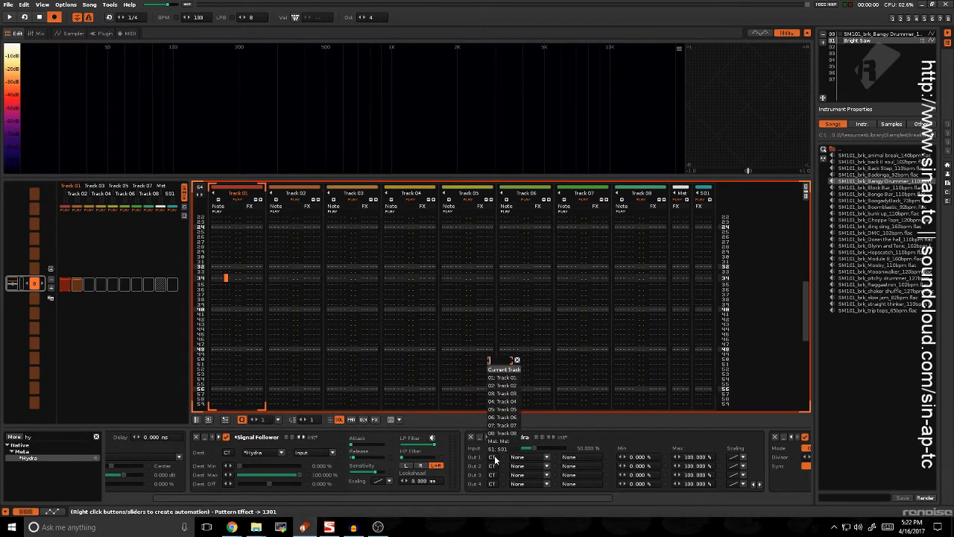
pyautogui.click(498, 387)
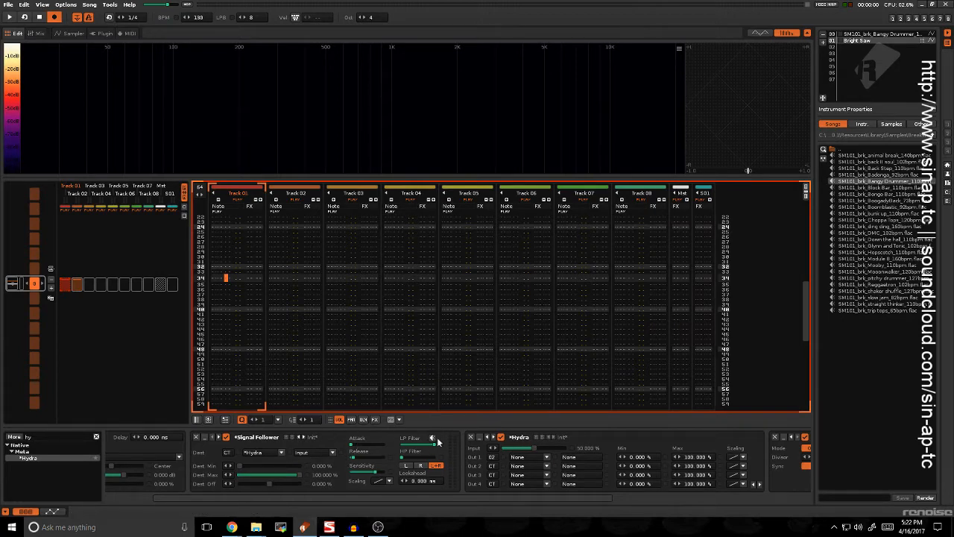
pyautogui.press('space')
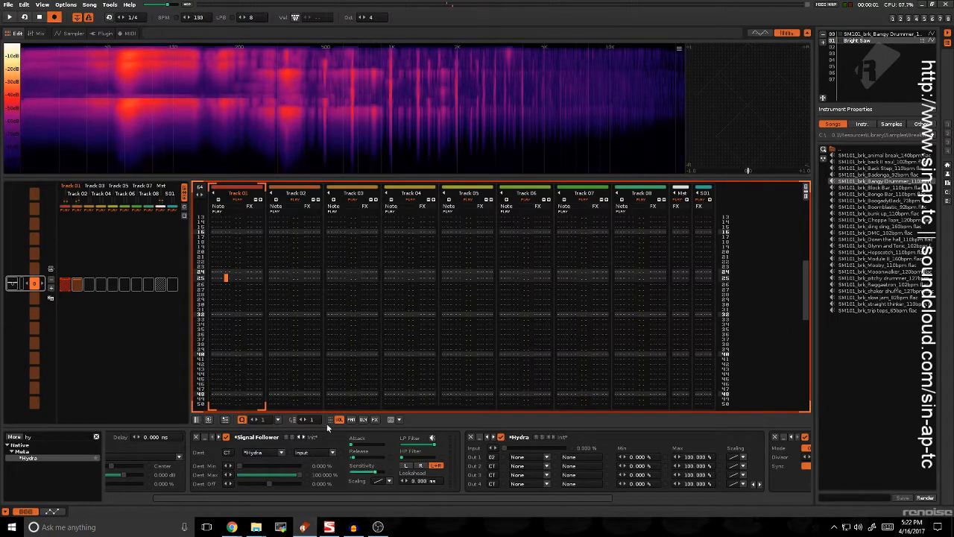
pyautogui.click(295, 199)
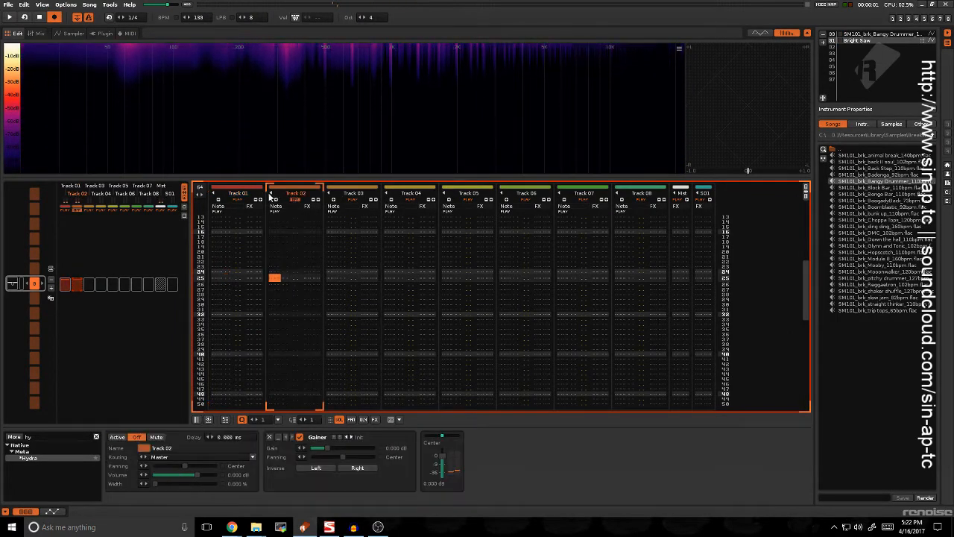
pyautogui.doubleClick(249, 236)
pyautogui.press('space')
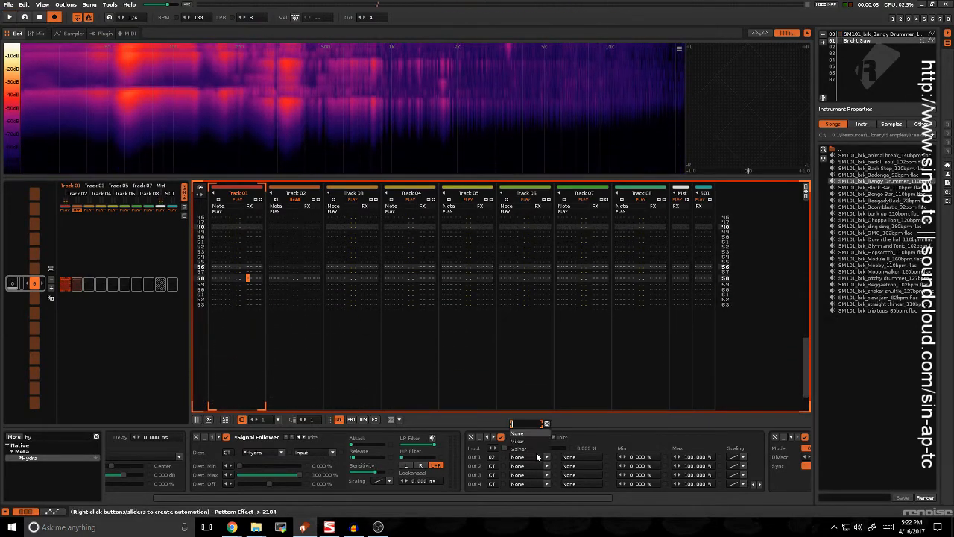
# Assign the Hydra's Out 1 to the Gainer's Gain parameter, unmute Track 02 and play the pattern
pyautogui.click(522, 456)
pyautogui.click(518, 449)
pyautogui.click(577, 456)
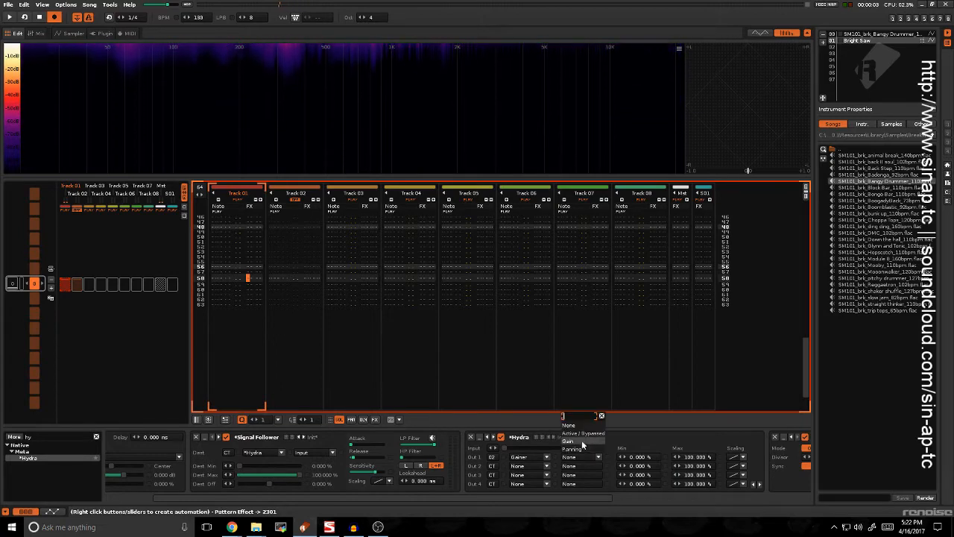
pyautogui.click(574, 440)
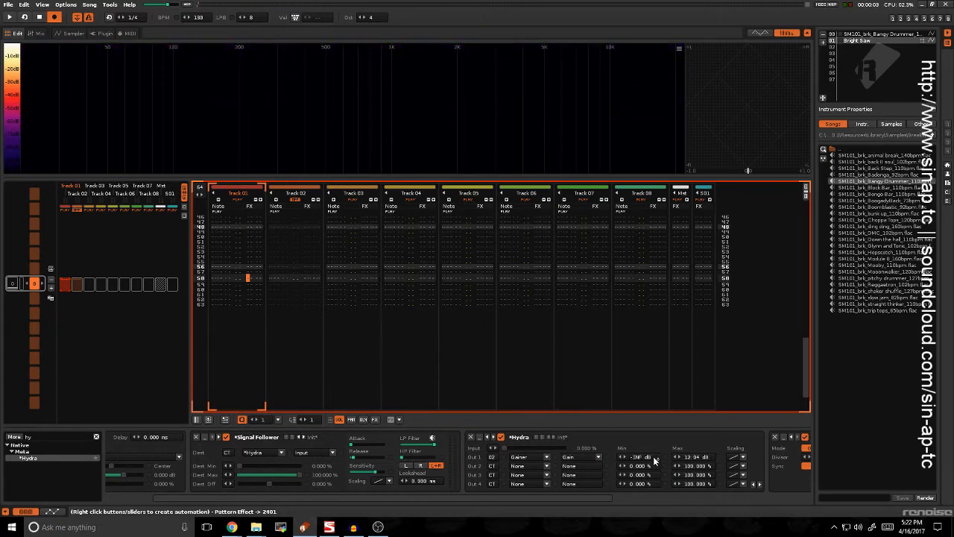
pyautogui.press('space')
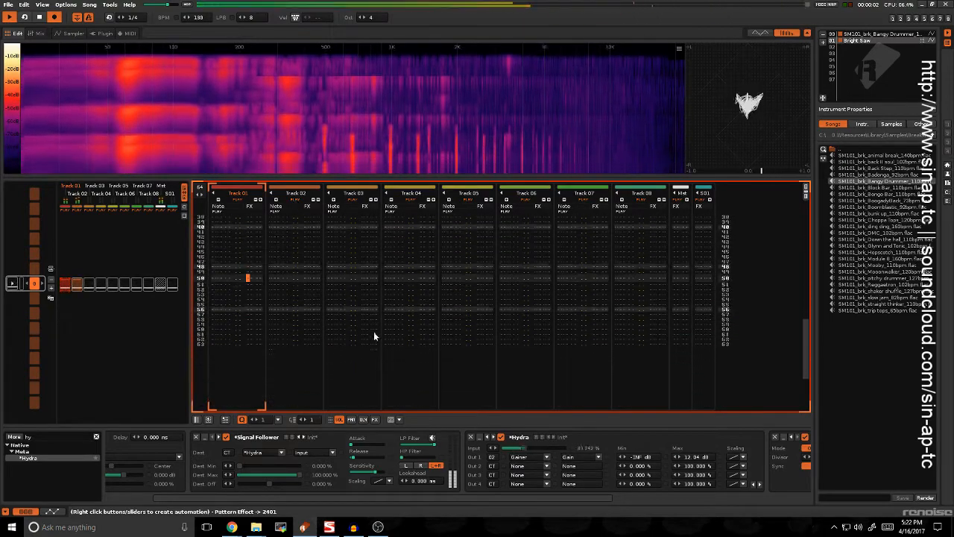
# Set the maximum of the Hydra's Out 1 to 0 dB and play the pattern
pyautogui.doubleClick(691, 458)
pyautogui.write('3')
pyautogui.press('Return')
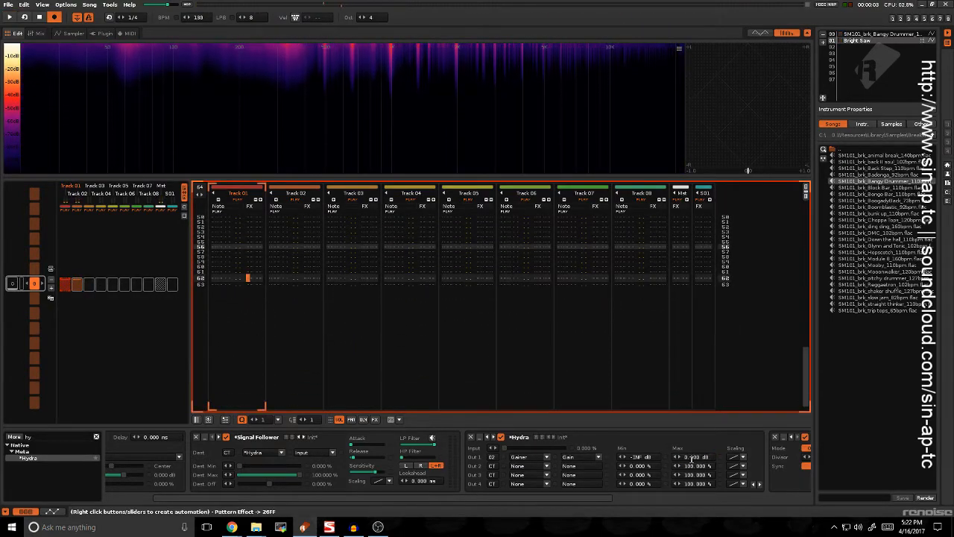
pyautogui.press('space')
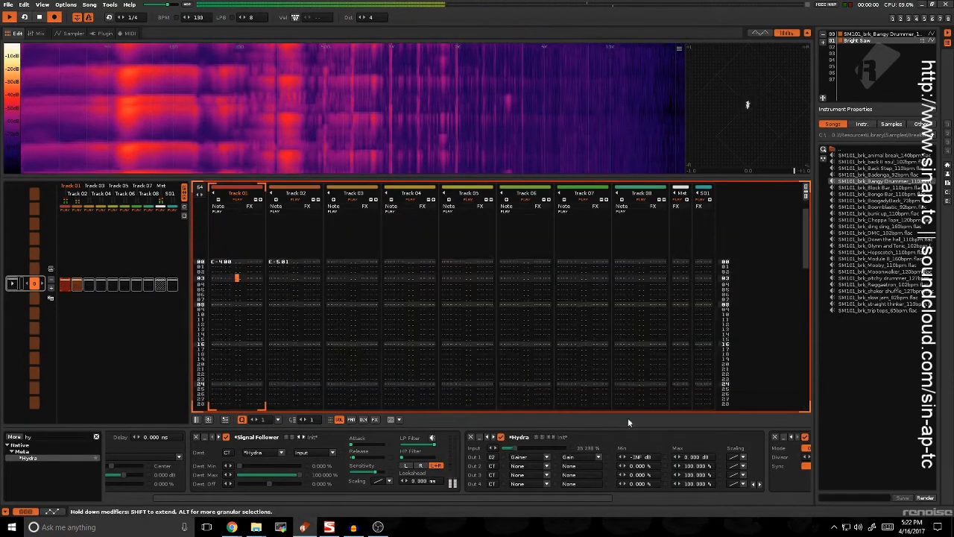
# Lower Track 01's output volume to -INF dB and play the pattern to hear only the modulated synth
pyautogui.moveTo(579, 498); pyautogui.dragTo(789, 481)
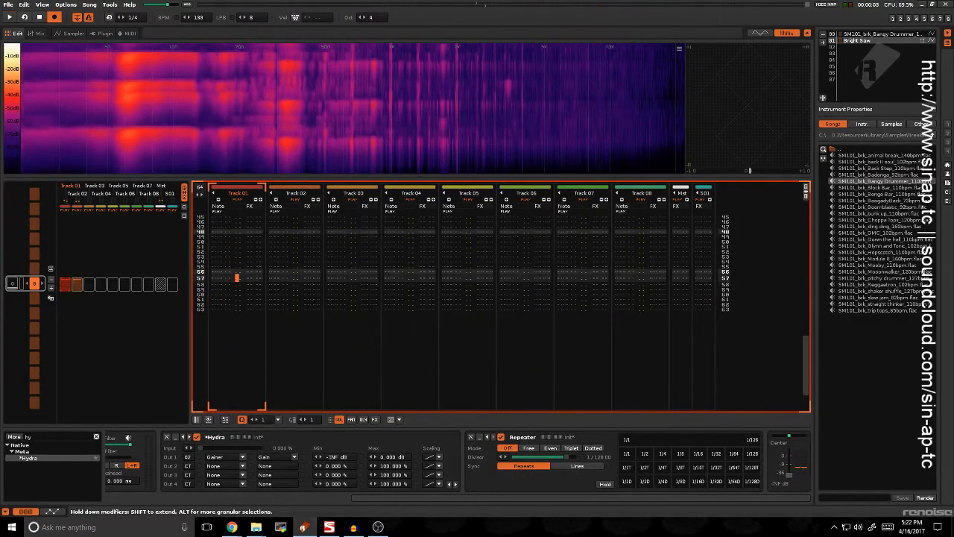
pyautogui.press('space')
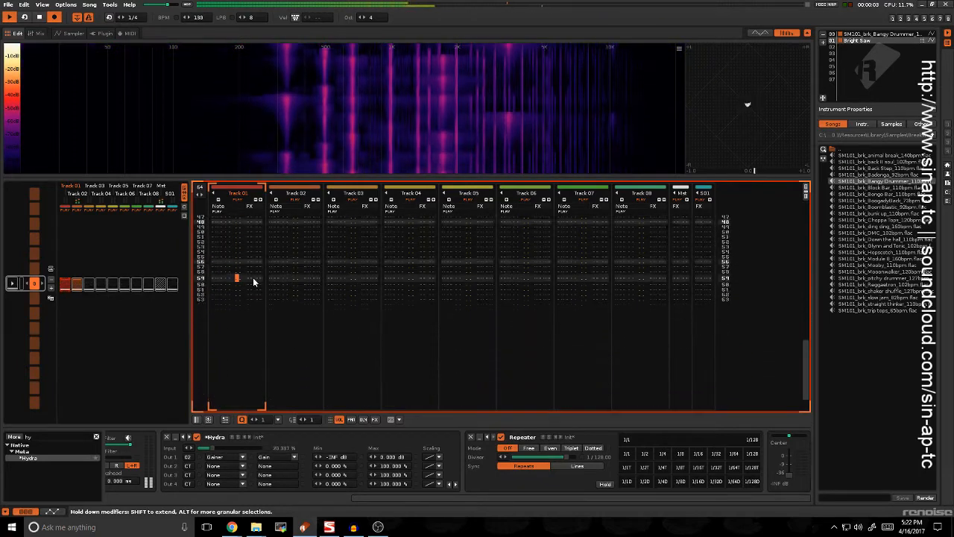
pyautogui.press('space')
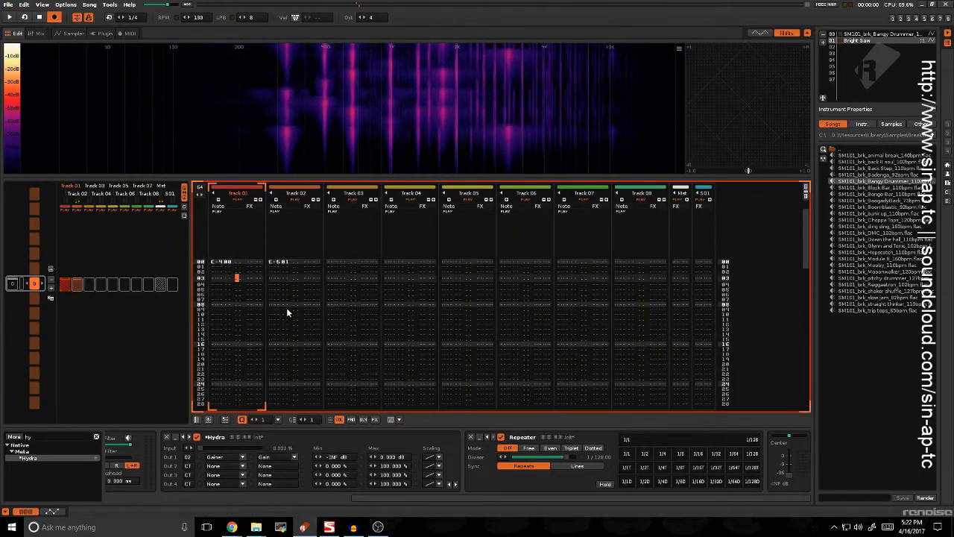
# Mute Track 02, play the pattern and return Track 01's output volume to 0 dB
pyautogui.tripleClick(249, 309)
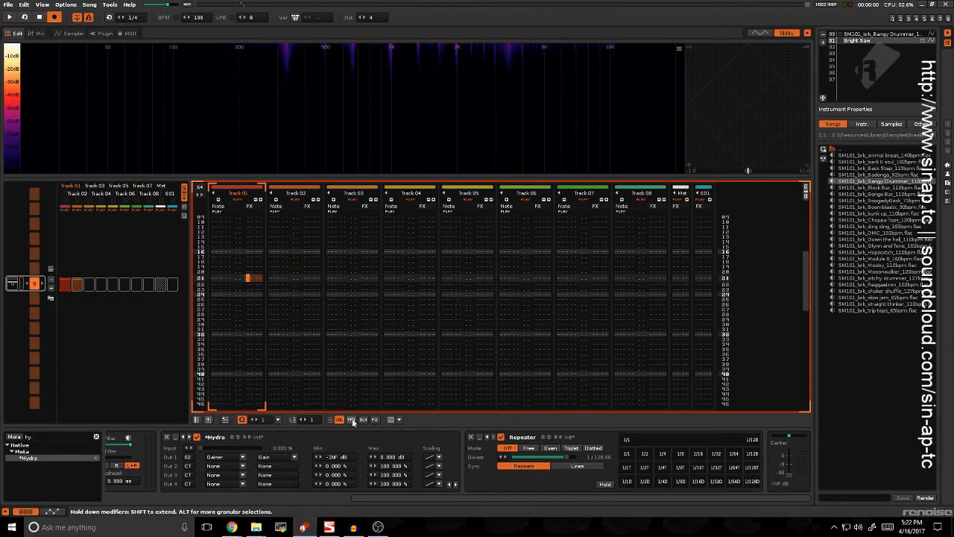
pyautogui.scroll(-5, 255, 331)
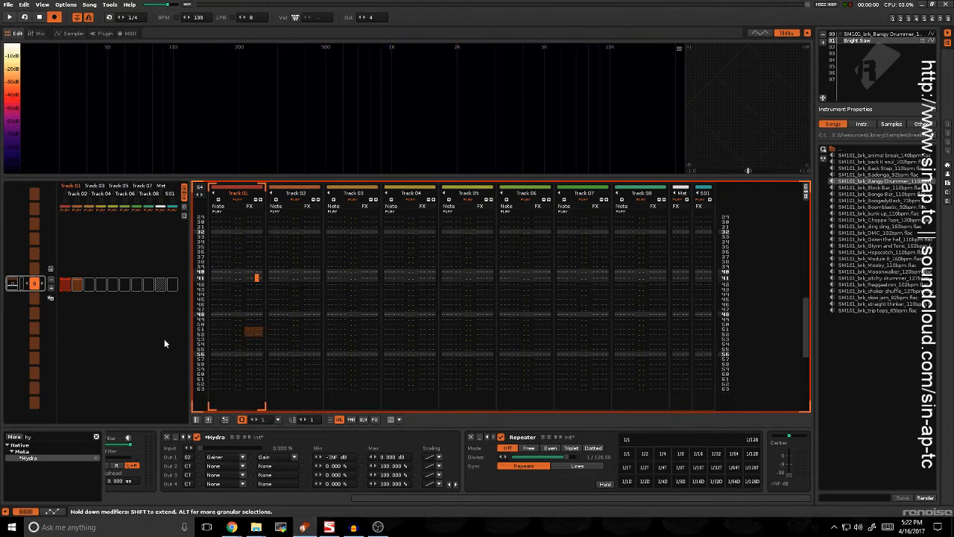
pyautogui.click(296, 200)
pyautogui.press('space')
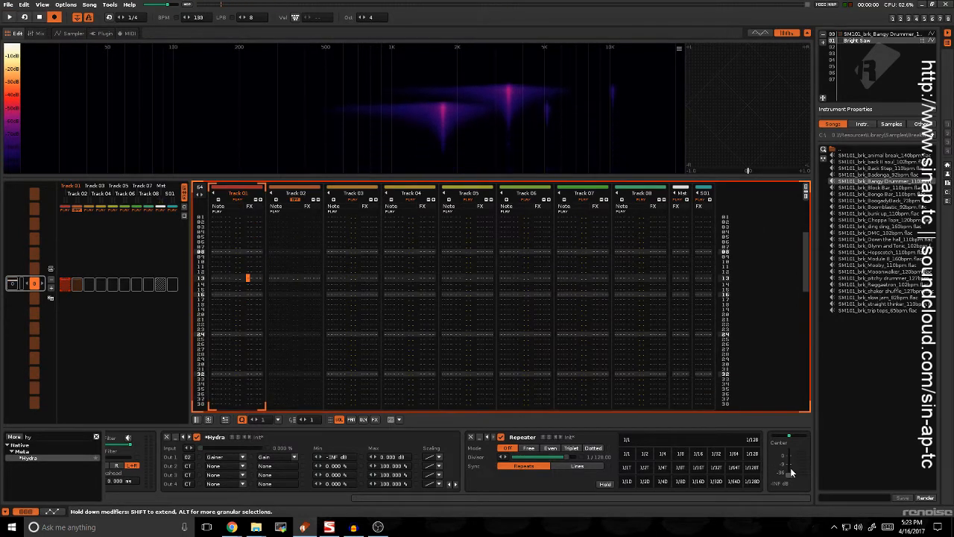
# Search the effects for "ana" and add the Analog Filter after the Repeater on Track 01
pyautogui.click(30, 437)
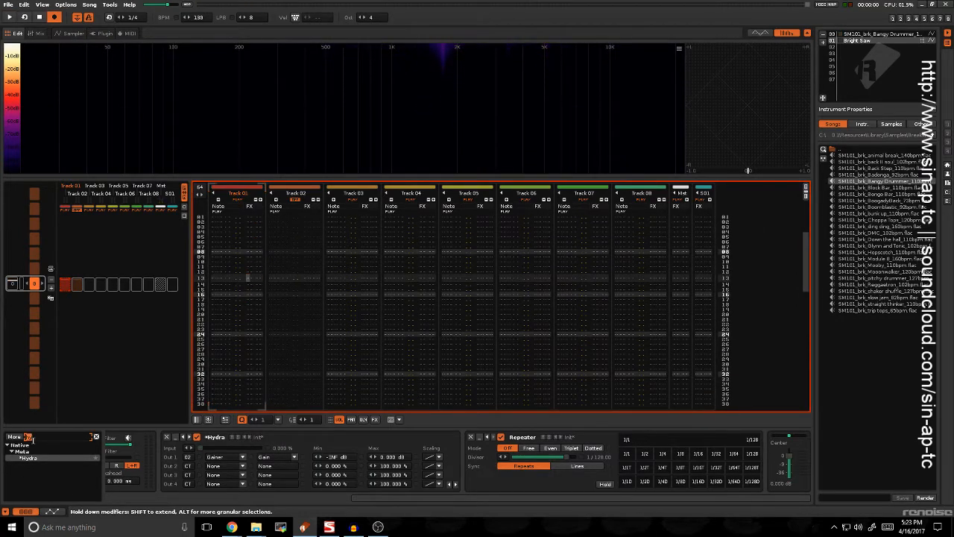
pyautogui.write('ana')
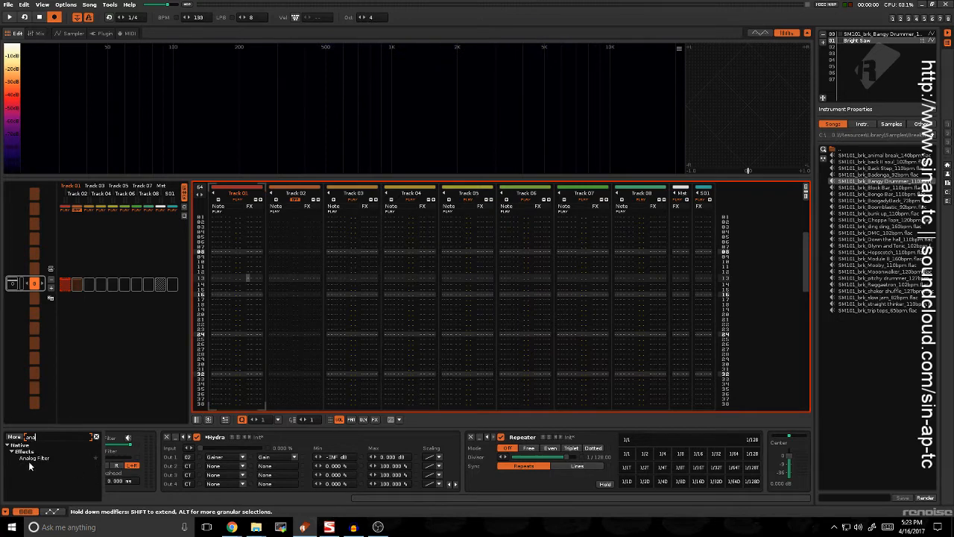
pyautogui.doubleClick(38, 458)
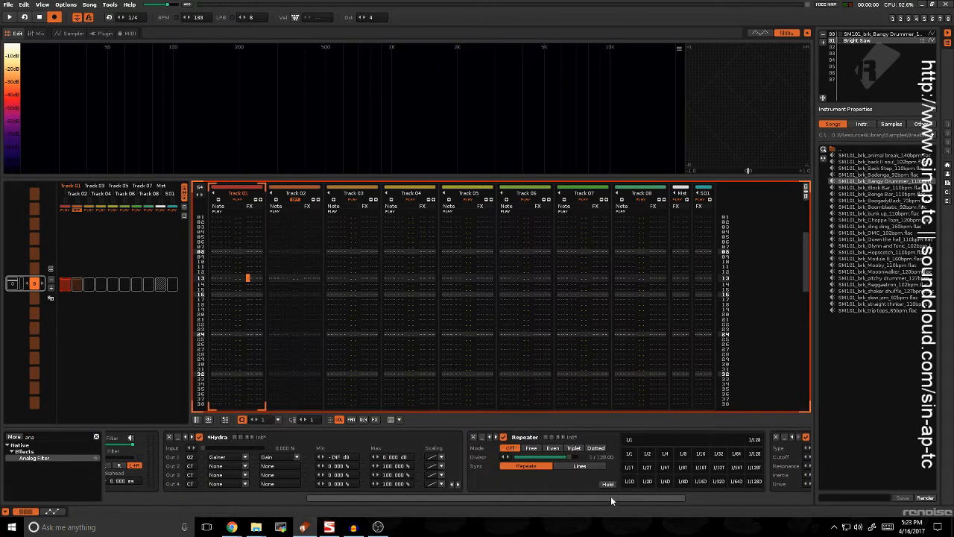
pyautogui.moveTo(654, 498); pyautogui.dragTo(779, 498)
# While auditioning the pattern, raise the Track 01 Analog Filter's drive to about 89.5% and its resonance to about 97%
pyautogui.press('space')
pyautogui.moveTo(645, 460)
pyautogui.mouseDown()
pyautogui.moveTo(594, 457)
pyautogui.moveTo(649, 455)
pyautogui.mouseUp()
pyautogui.press('space')
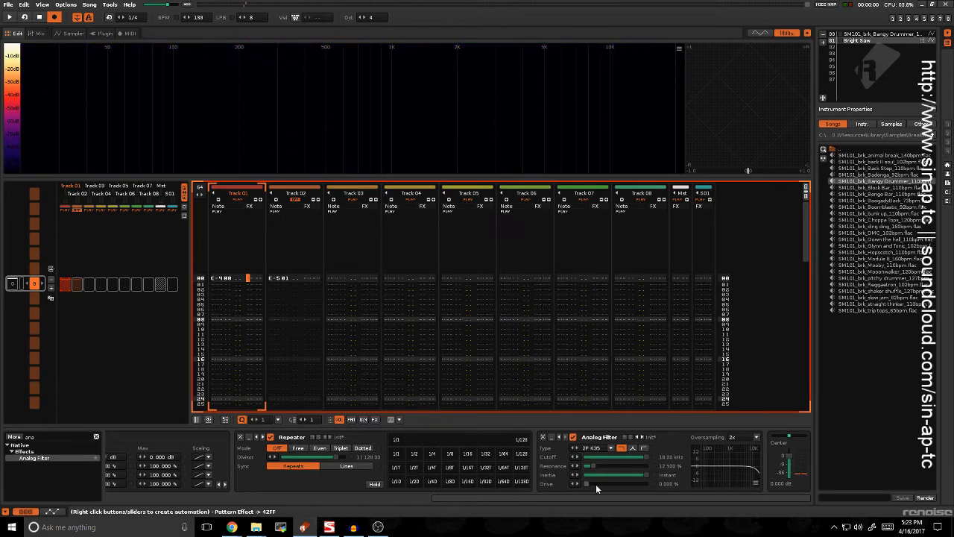
pyautogui.press('space')
pyautogui.moveTo(589, 483); pyautogui.dragTo(639, 482)
pyautogui.press('space')
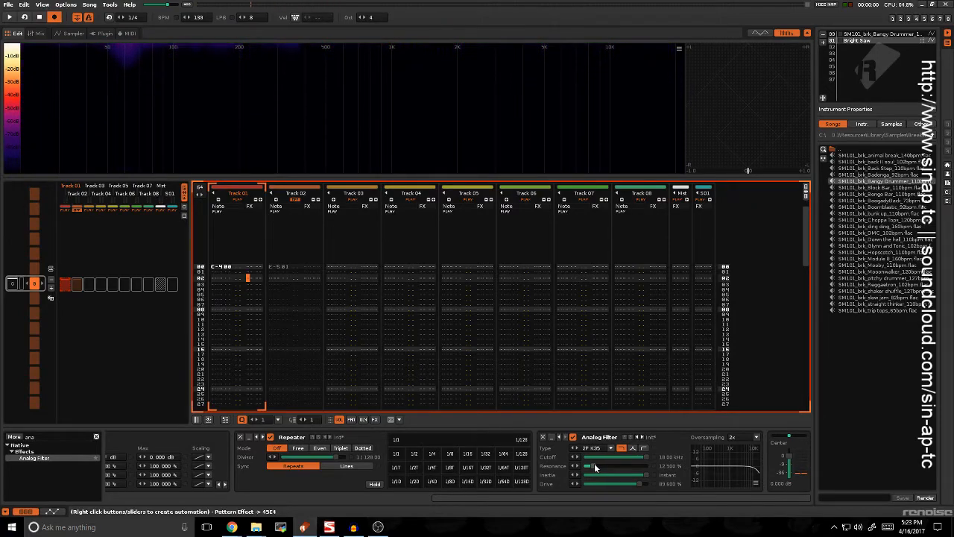
pyautogui.press('space')
pyautogui.moveTo(594, 464); pyautogui.dragTo(643, 465)
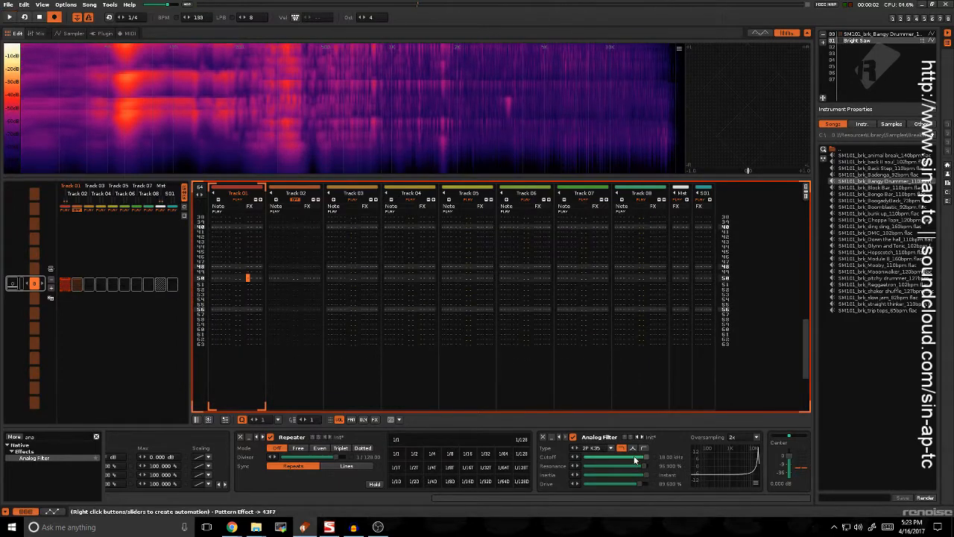
# Switch Track 01's Analog Filter to high-pass, with the cutoff at about 0.05 kHz and the resonance at about 98%
pyautogui.click(642, 448)
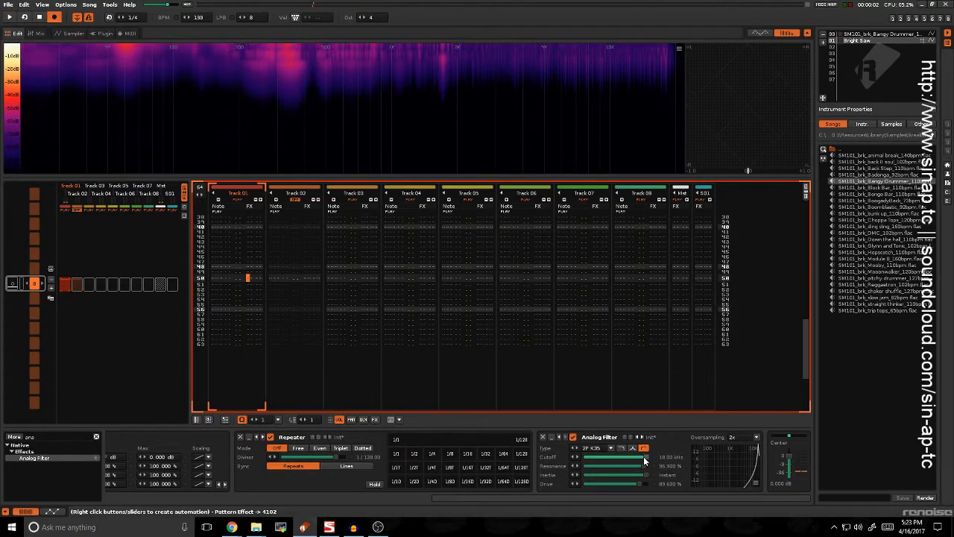
pyautogui.moveTo(644, 457); pyautogui.dragTo(593, 456)
pyautogui.press('space')
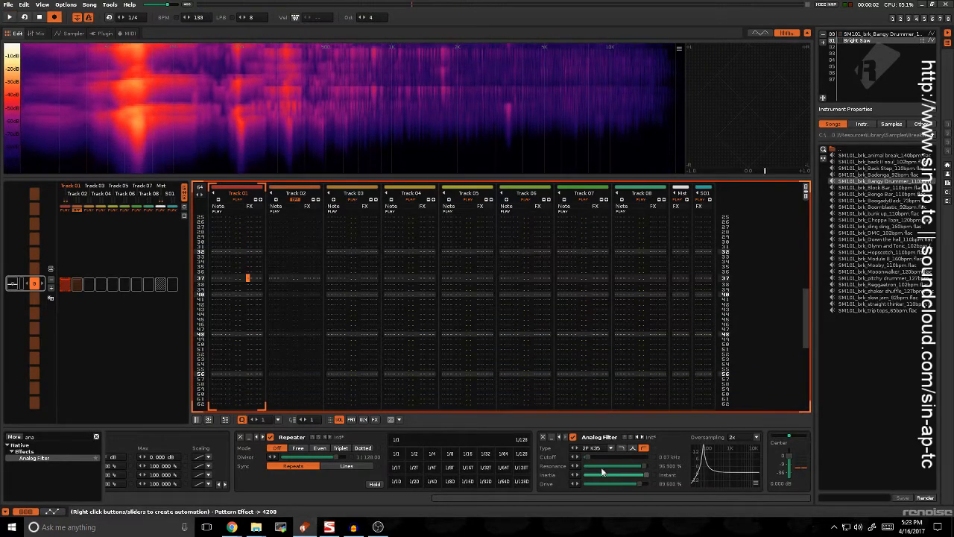
pyautogui.moveTo(587, 462); pyautogui.dragTo(585, 462)
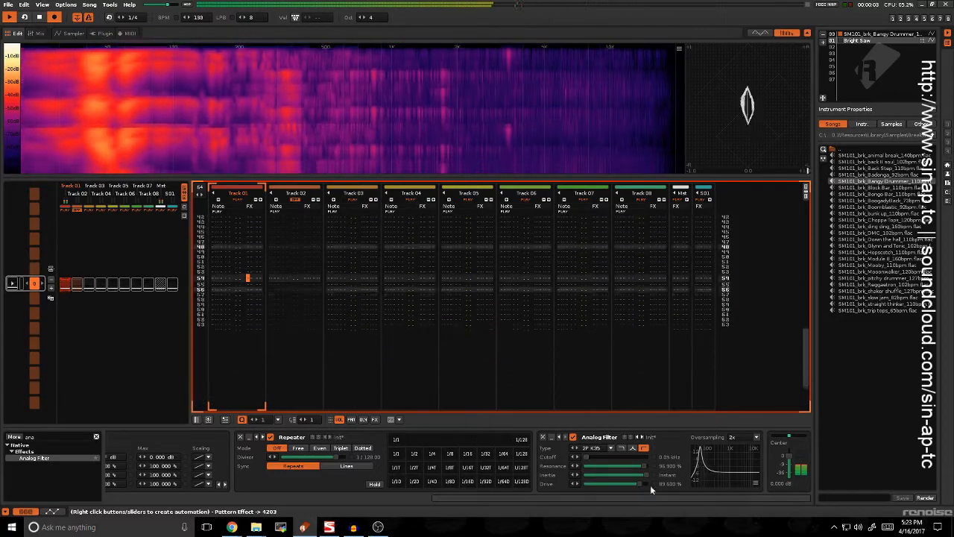
pyautogui.moveTo(643, 470); pyautogui.dragTo(646, 468)
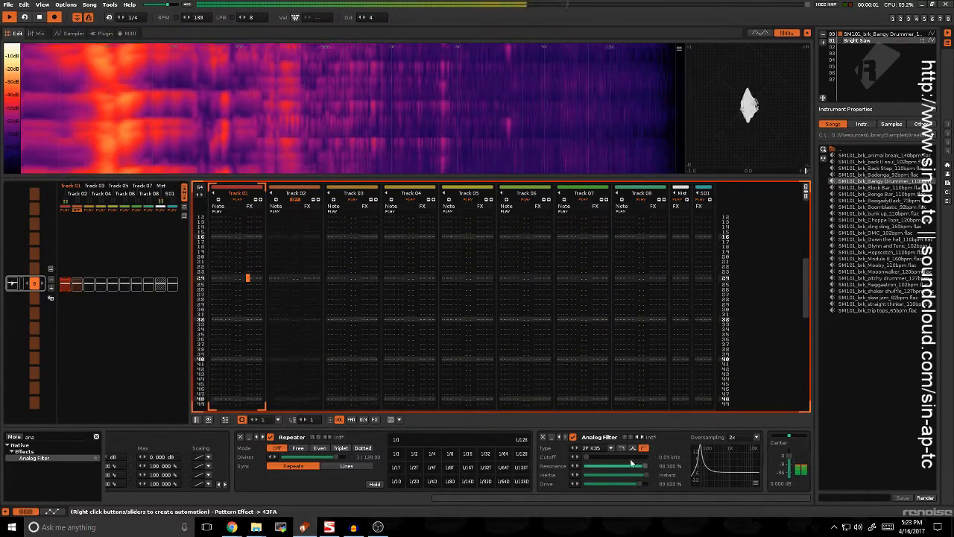
# Unmute Track 02 and add an Analog Filter after its Gainer
pyautogui.click(356, 320)
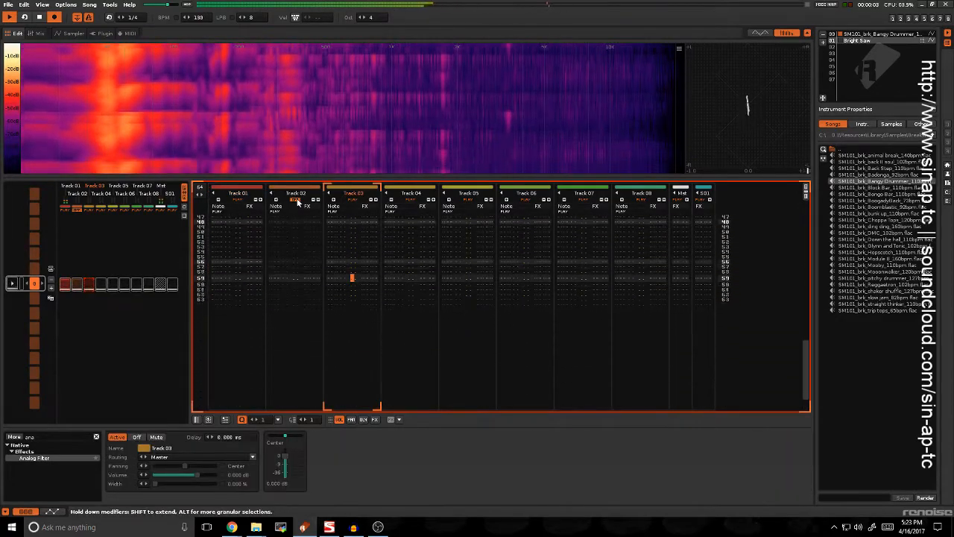
pyautogui.click(259, 317)
pyautogui.click(284, 317)
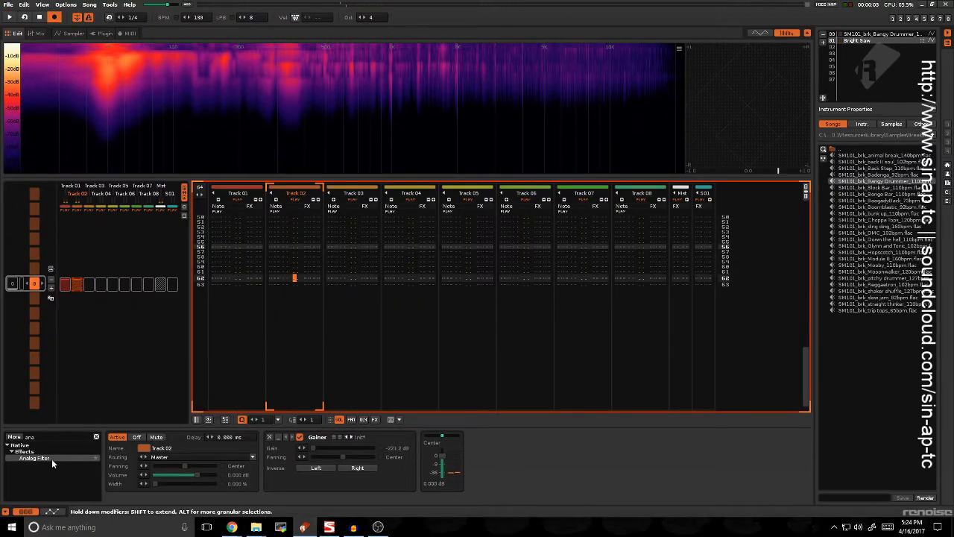
pyautogui.moveTo(51, 459); pyautogui.dragTo(410, 454)
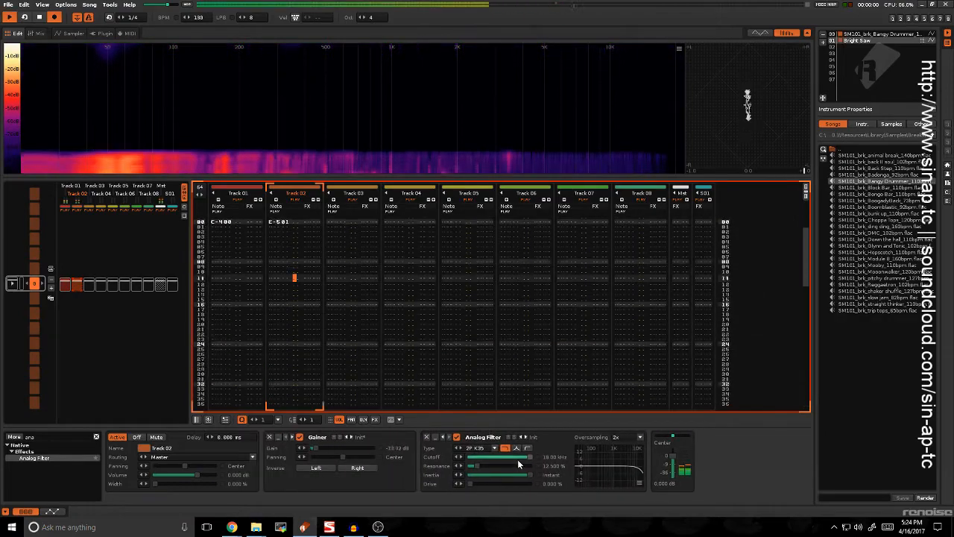
# Make Track 02's Analog Filter high-pass with cutoff about 0.5 kHz, resonance about 95% and drive about 49%, and move it before the Gainer
pyautogui.moveTo(470, 456)
pyautogui.mouseDown()
pyautogui.moveTo(510, 457)
pyautogui.moveTo(507, 483)
pyautogui.moveTo(527, 466)
pyautogui.moveTo(470, 457)
pyautogui.moveTo(487, 456)
pyautogui.mouseUp()
pyautogui.click(527, 448)
pyautogui.moveTo(321, 448); pyautogui.dragTo(316, 448)
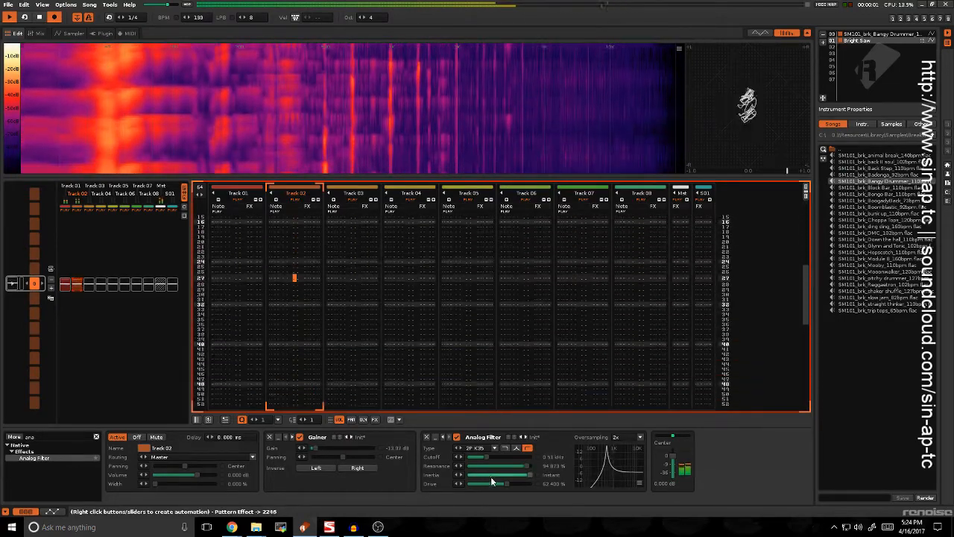
pyautogui.moveTo(507, 484); pyautogui.dragTo(500, 484)
pyautogui.moveTo(444, 438); pyautogui.dragTo(313, 440)
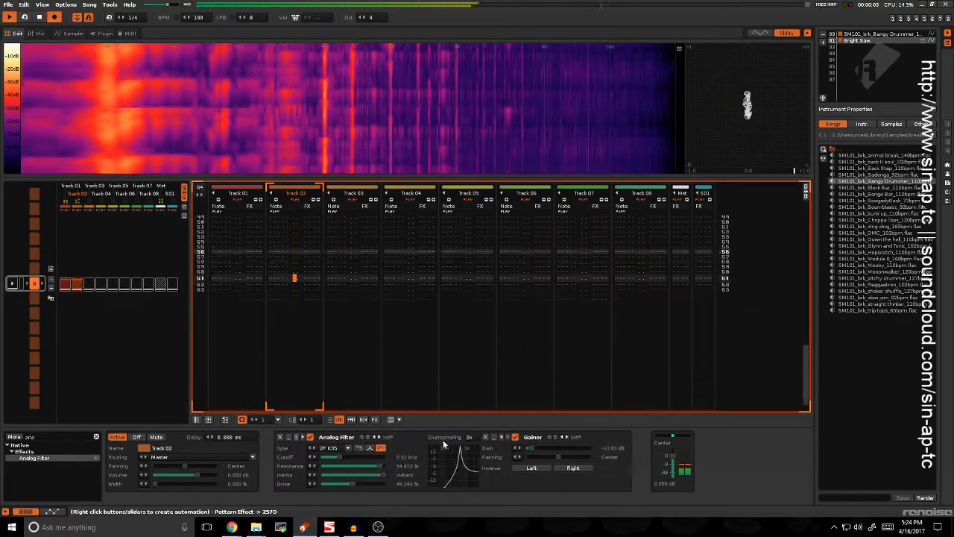
# Clear the effect search, mute Track 02 and make Track 01 the active track
pyautogui.click(78, 439)
pyautogui.press('BackSpace')
pyautogui.press('BackSpace')
pyautogui.press('BackSpace')
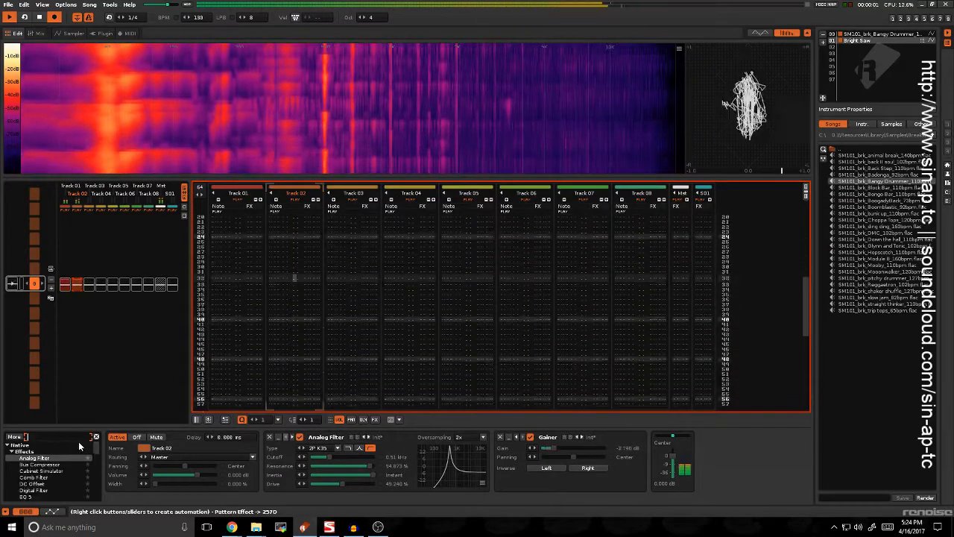
pyautogui.click(310, 343)
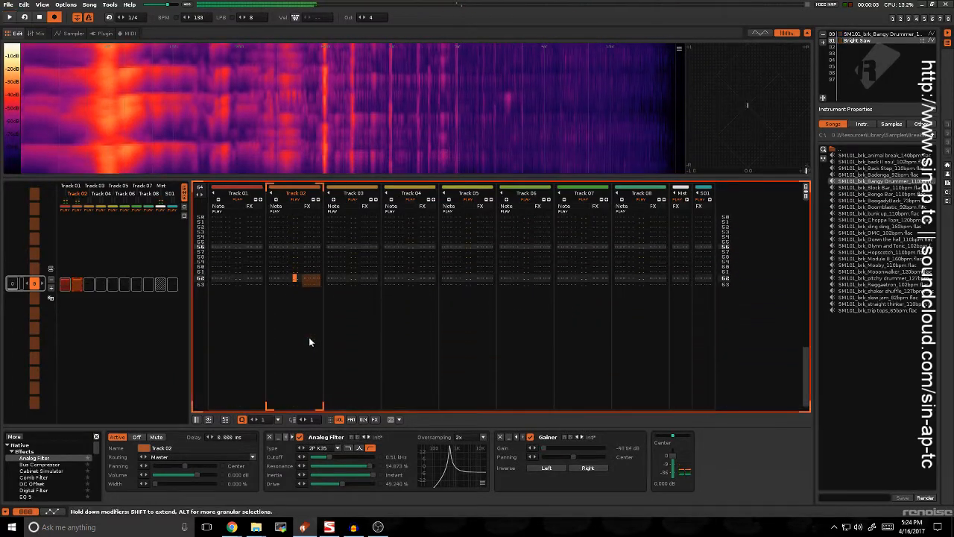
pyautogui.click(212, 294)
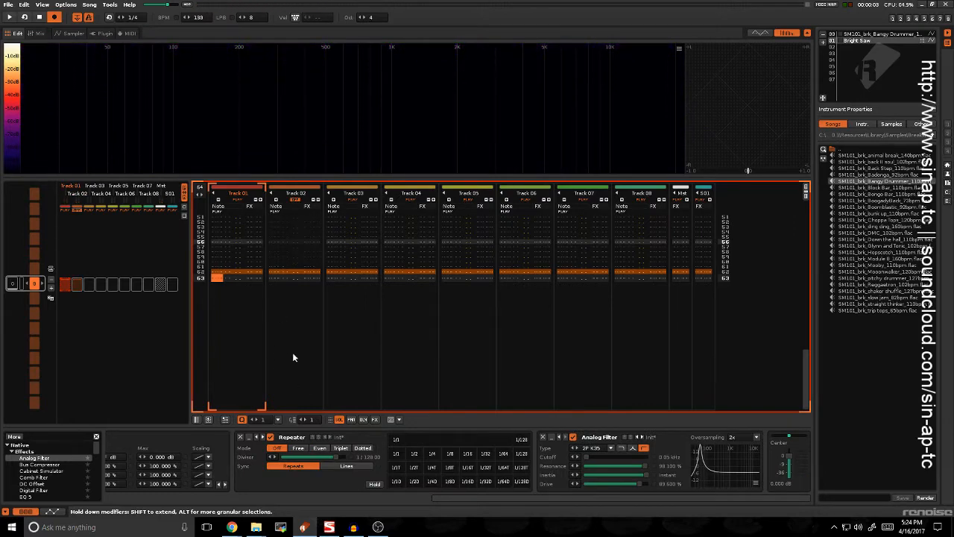
# Play the pattern and audition Track 01's Repeater at the 1/16 triplet, 1/8 triplet and 1/4 dotted divisions
pyautogui.press('space')
pyautogui.click(466, 467)
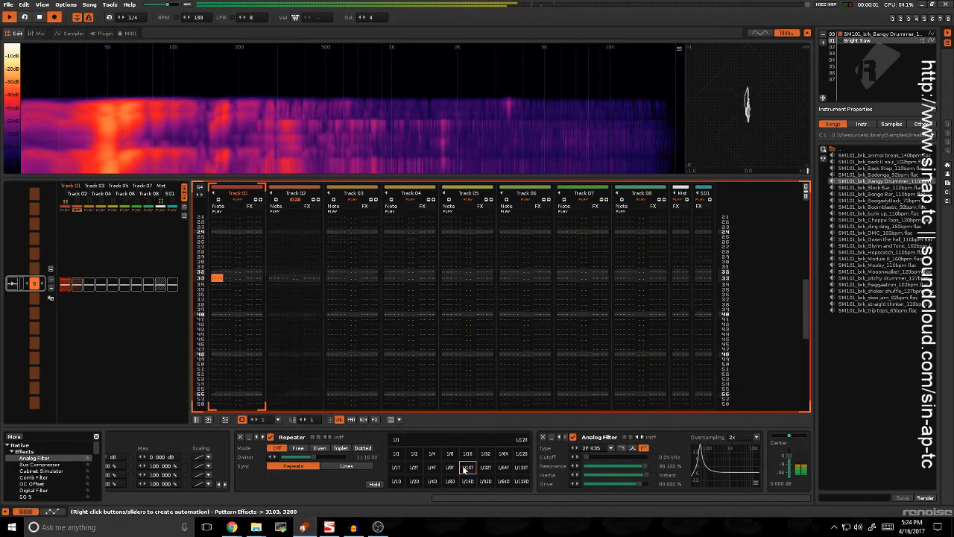
pyautogui.click(448, 471)
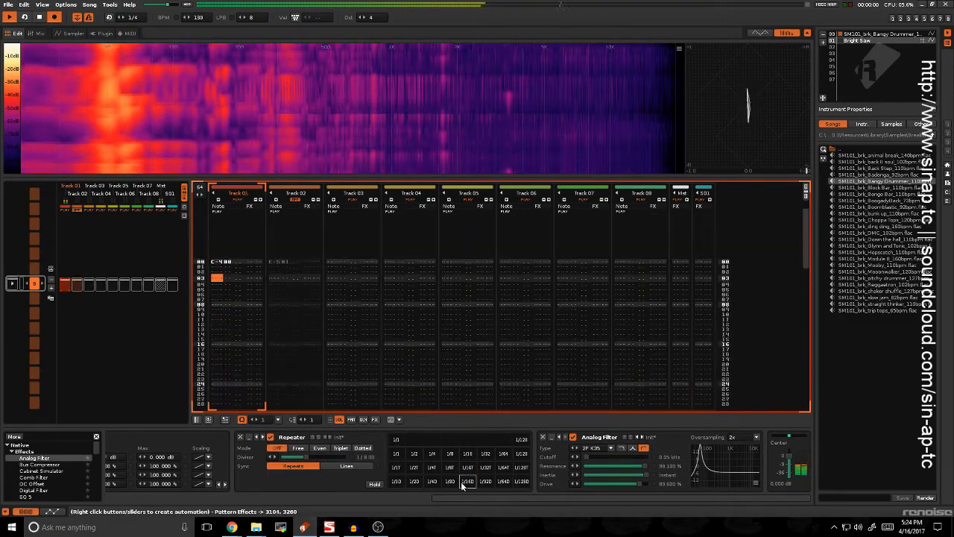
pyautogui.click(433, 483)
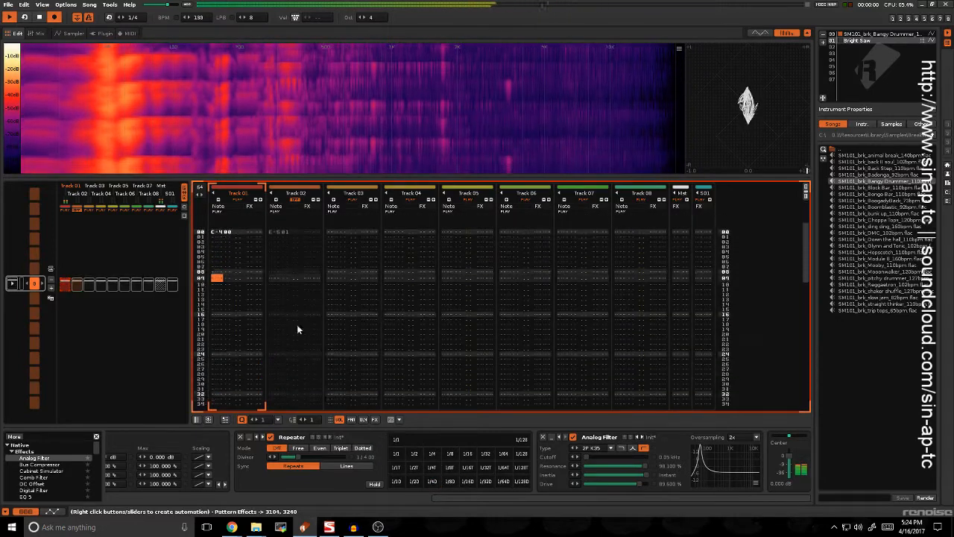
pyautogui.press('space')
# Find the Gate effect and insert it in Track 01's device chain ahead of the Signal Follower
pyautogui.click(252, 241)
pyautogui.scroll(3, 253, 245)
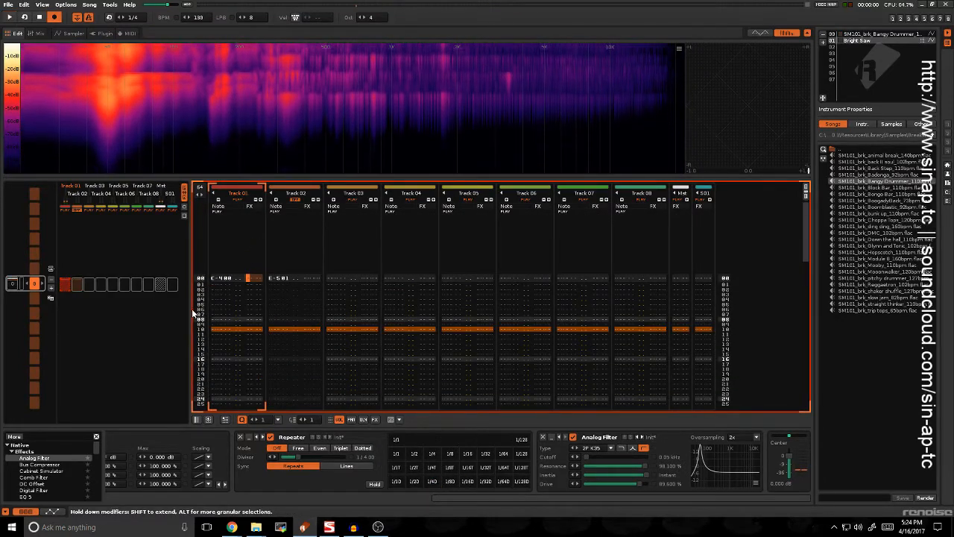
pyautogui.scroll(1, 234, 368)
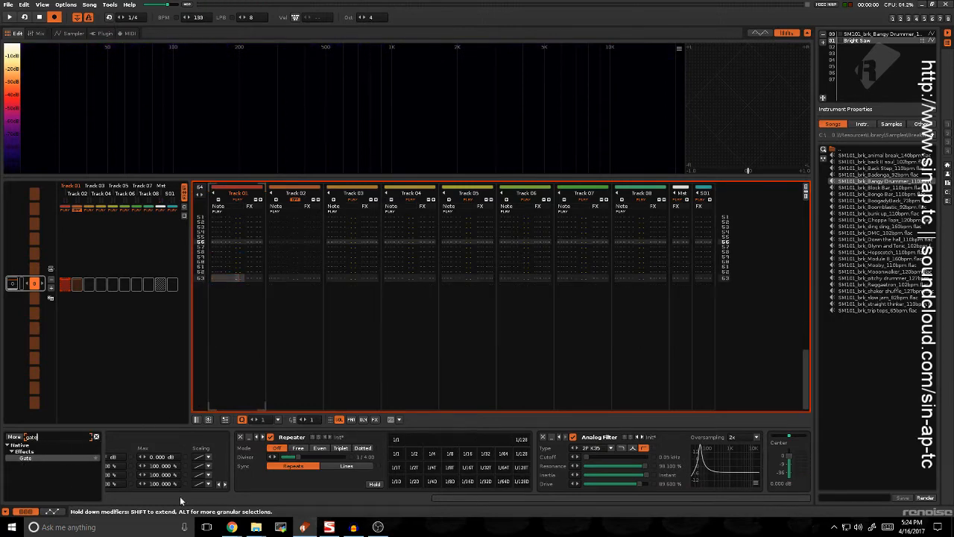
pyautogui.moveTo(506, 498); pyautogui.dragTo(73, 488)
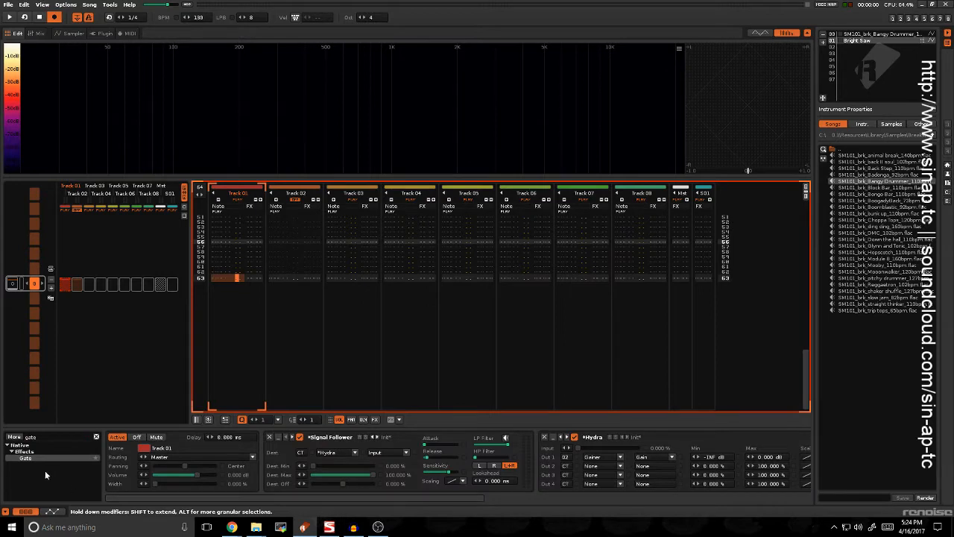
pyautogui.moveTo(29, 458); pyautogui.dragTo(291, 481)
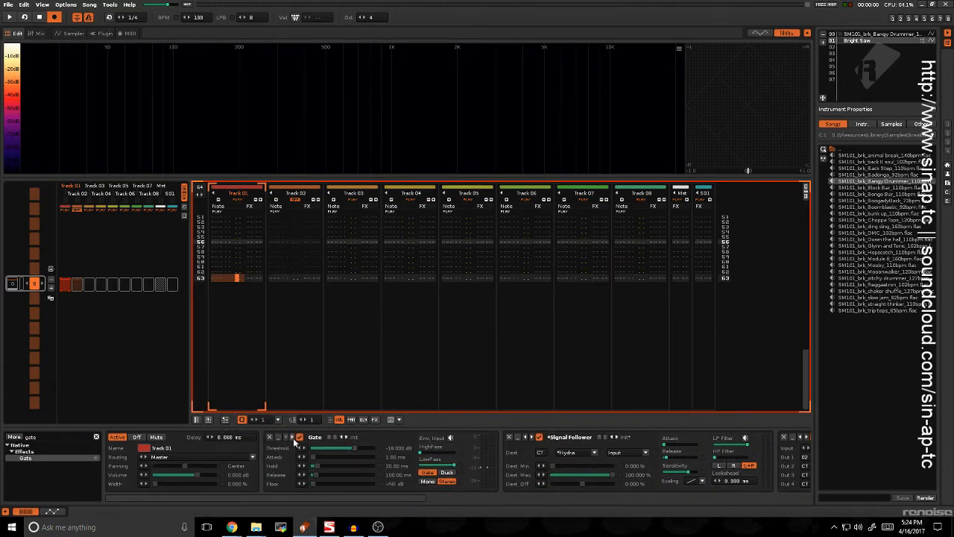
# Compare Track 01's playback with the Gate bypassed and enabled, leaving the Gate enabled
pyautogui.press('space')
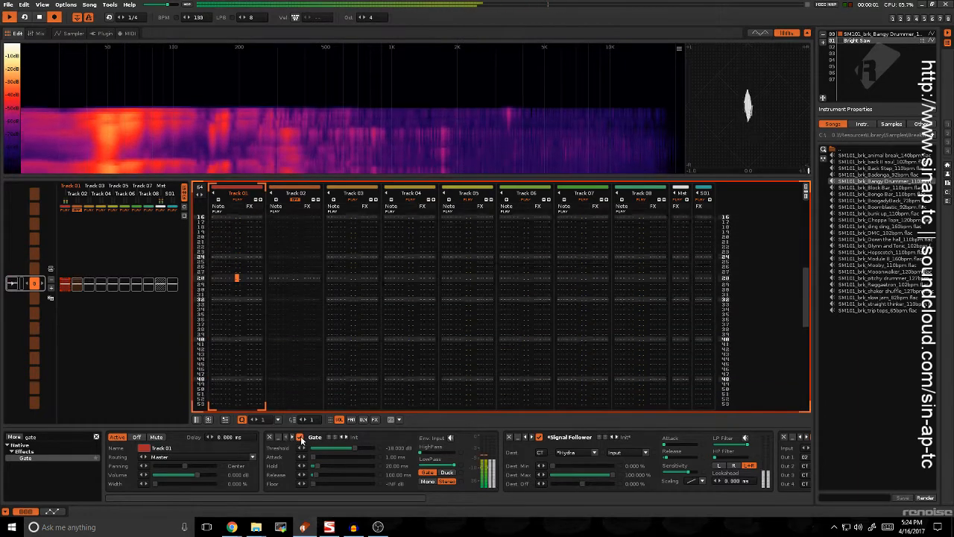
pyautogui.click(299, 437)
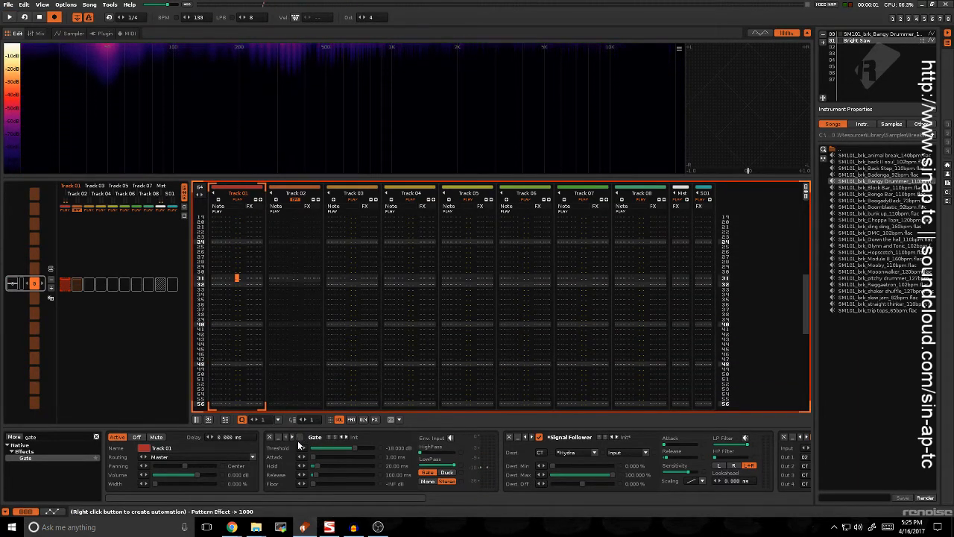
pyautogui.press('space')
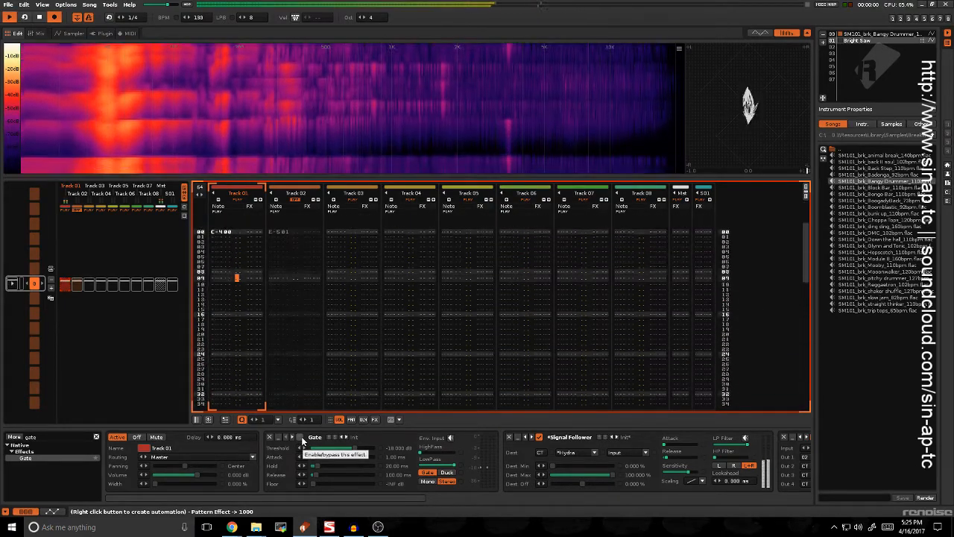
pyautogui.click(299, 438)
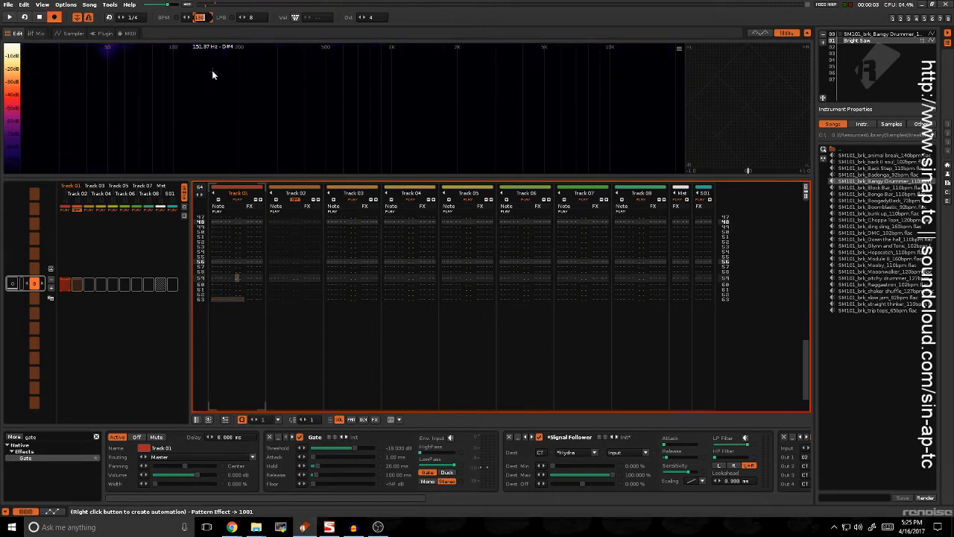
# Set the song tempo to 160 BPM and play the pattern
pyautogui.write('160')
pyautogui.press('Return')
pyautogui.press('space')
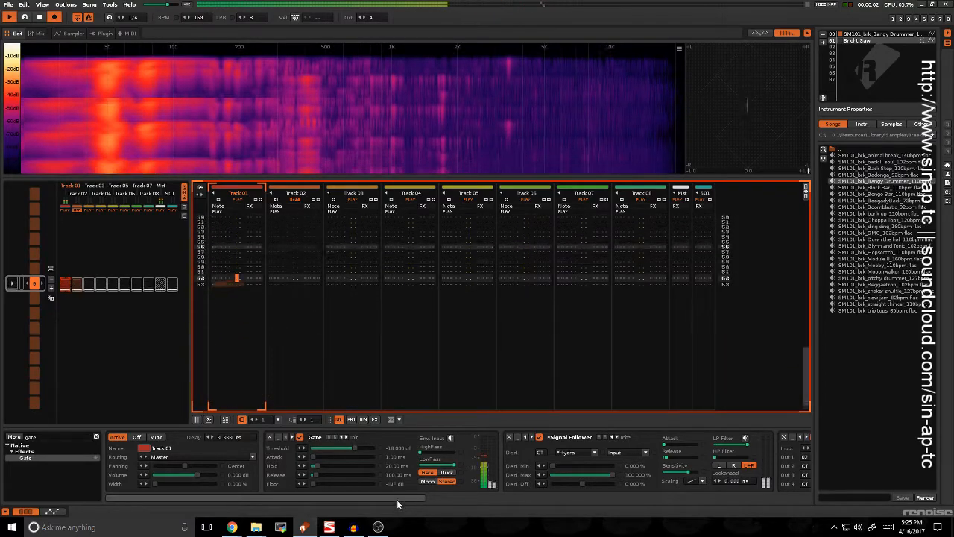
# Open the automation envelope for the cutoff of Track 01's Analog Filter and duplicate the pattern in the sequence
pyautogui.moveTo(398, 499); pyautogui.dragTo(553, 491)
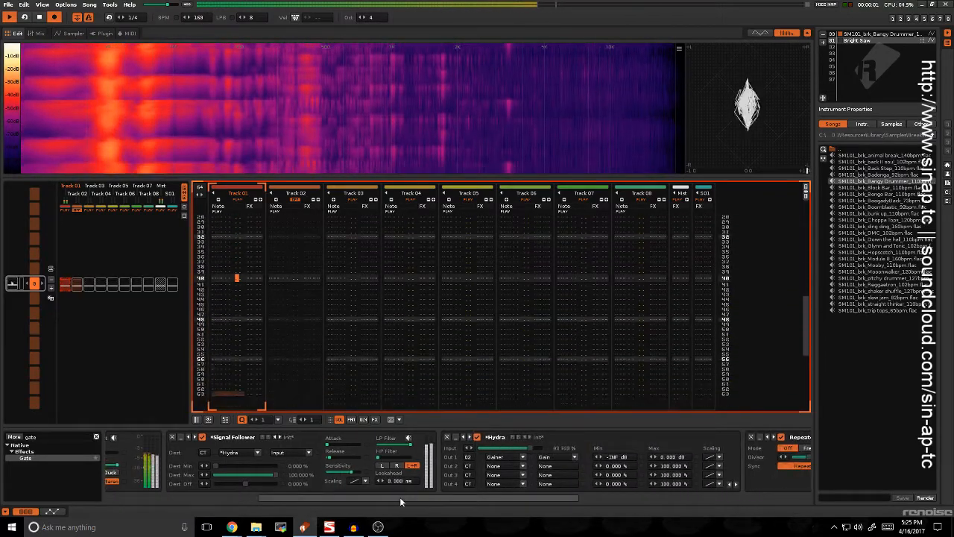
pyautogui.moveTo(399, 496); pyautogui.dragTo(602, 483)
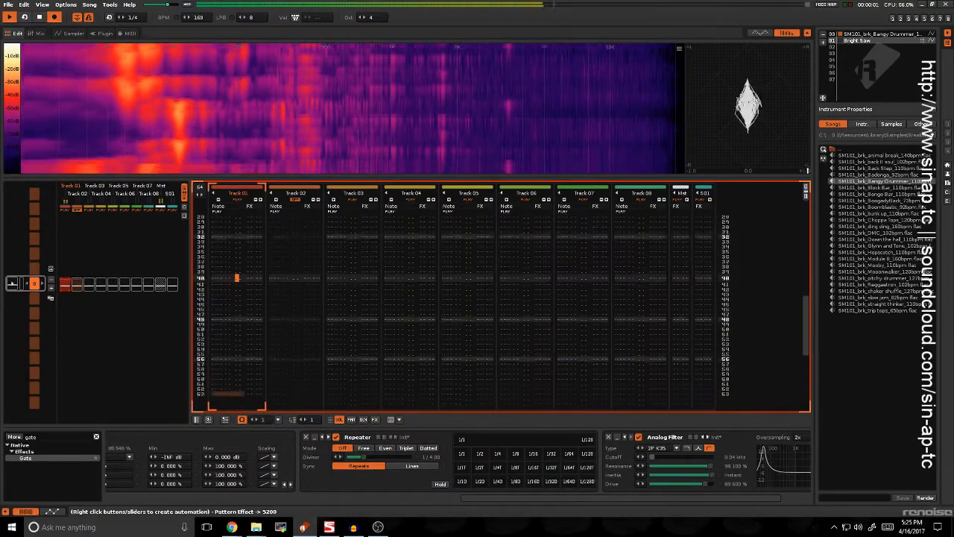
pyautogui.rightClick(720, 454)
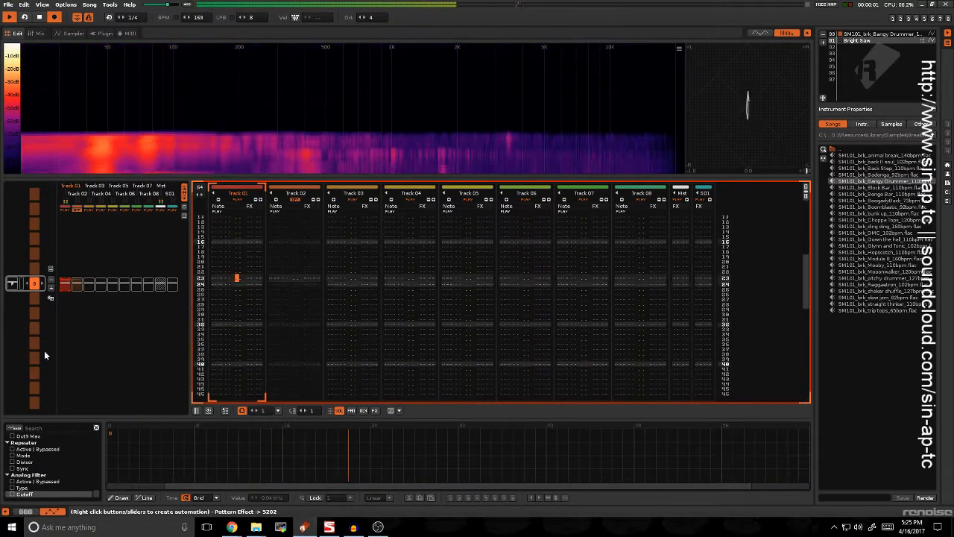
pyautogui.rightClick(34, 286)
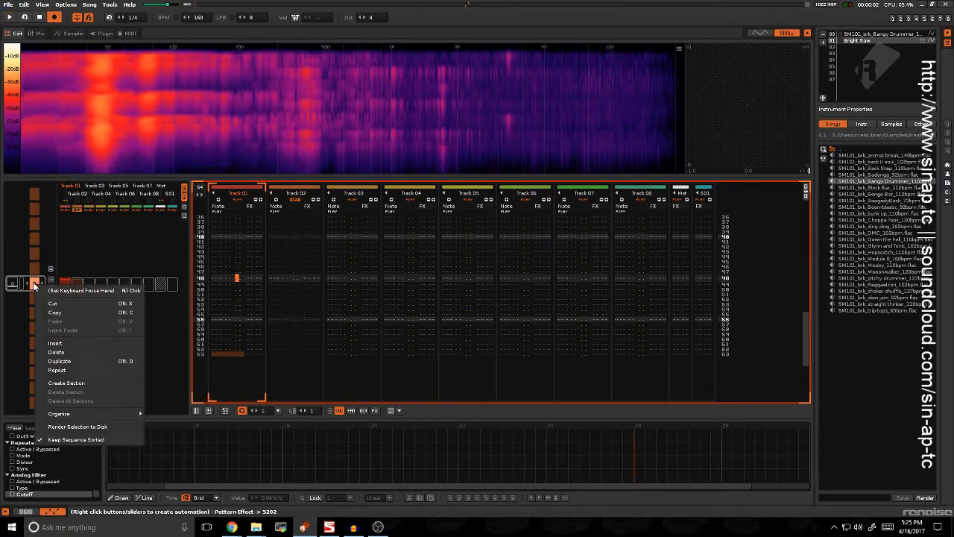
pyautogui.click(56, 361)
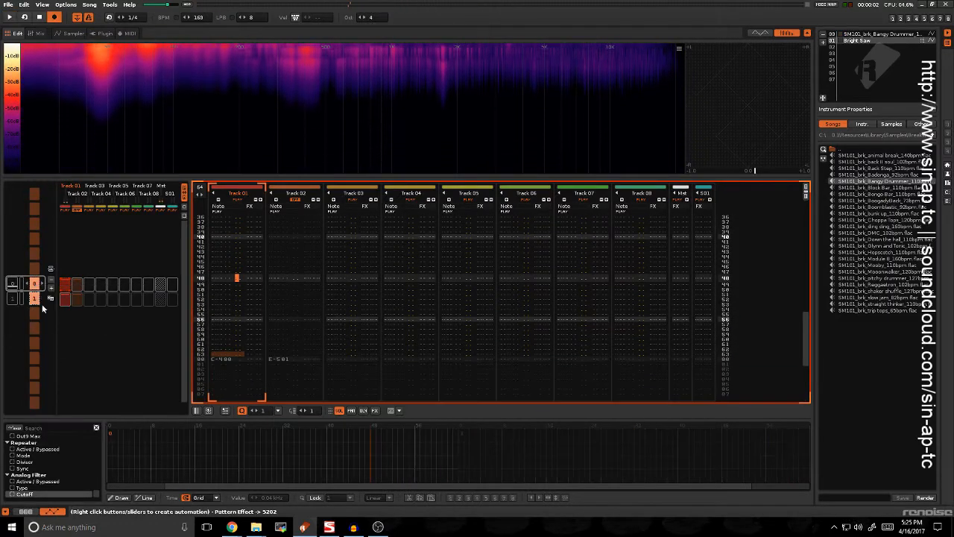
# Add points to the cutoff envelope during playback, including one at the second pattern's start at about 0.05 kHz, and return to the device chain
pyautogui.click(239, 286)
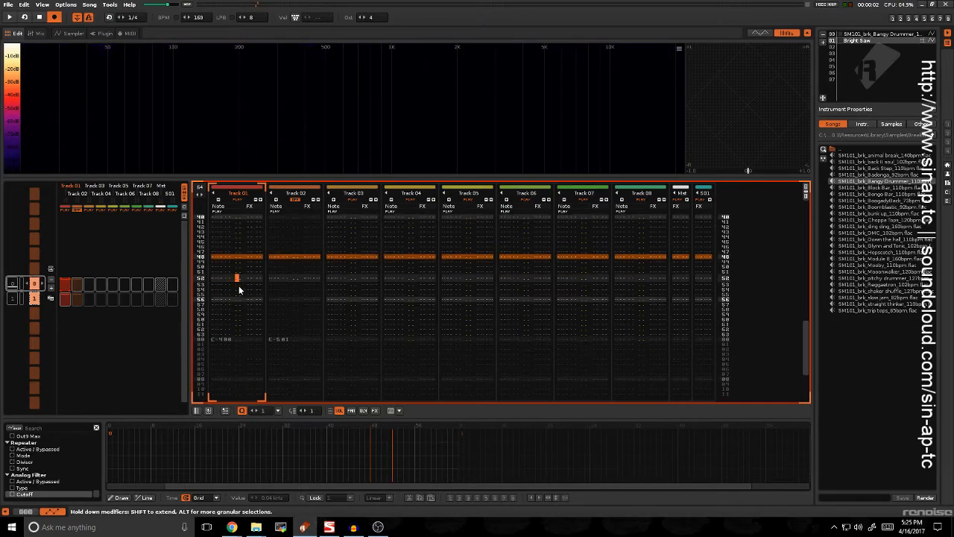
pyautogui.press('space')
pyautogui.click(152, 447)
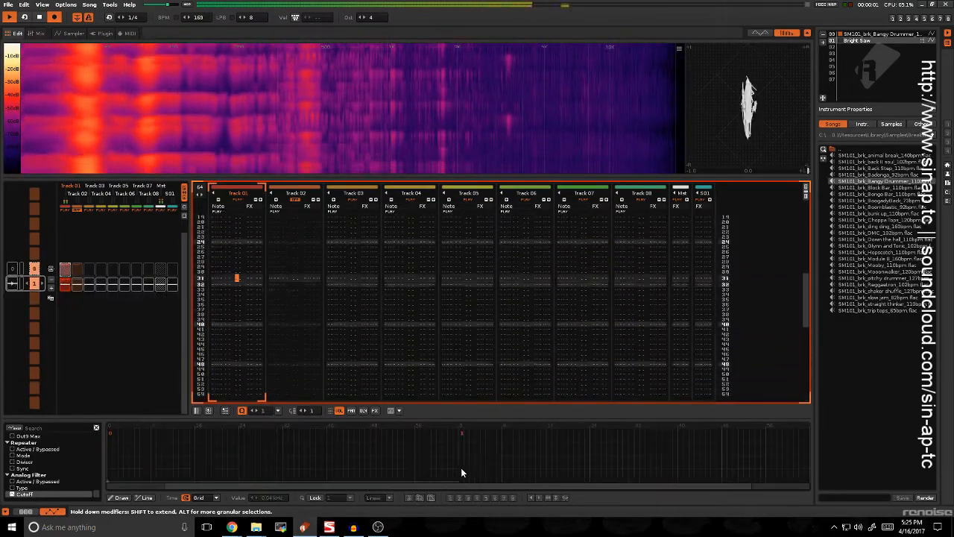
pyautogui.click(459, 480)
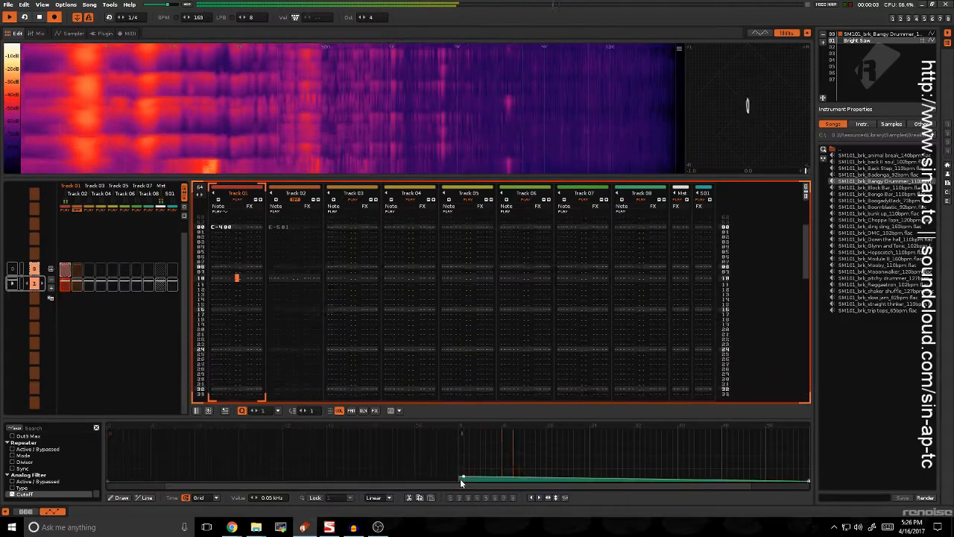
pyautogui.click(22, 511)
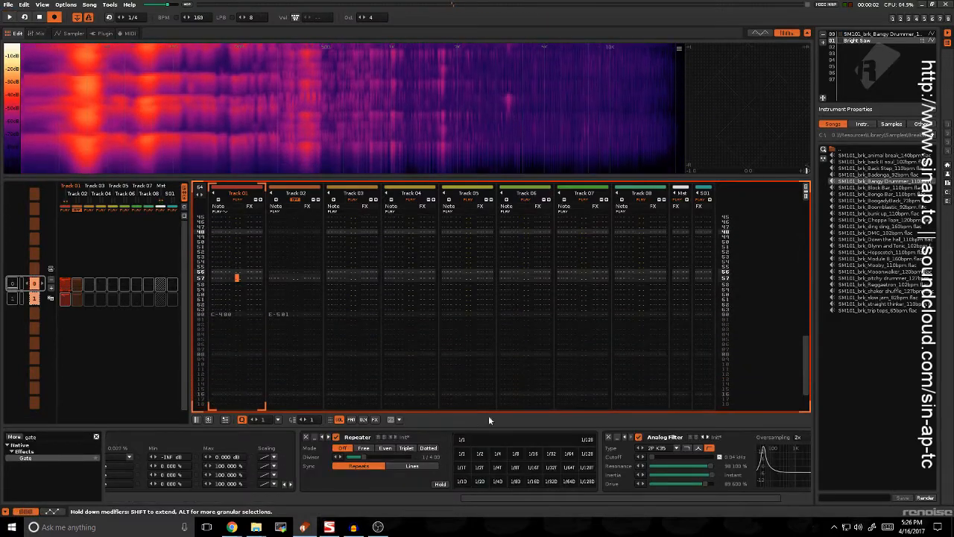
# Audition the Repeater over the filter sweep using the 1/8 triplet and 1/8 even divisions, and stop playback
pyautogui.scroll(-2, 749, 496)
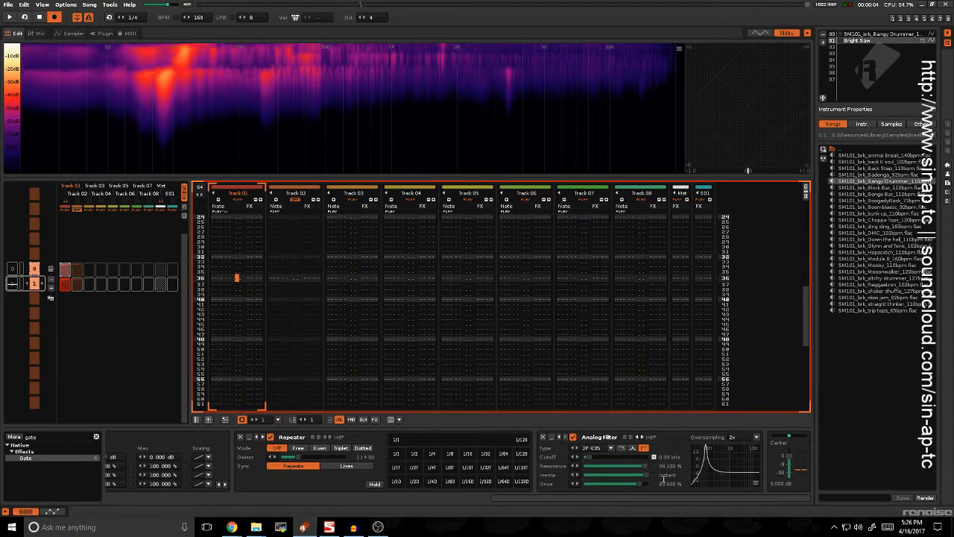
pyautogui.moveTo(545, 496); pyautogui.dragTo(485, 499)
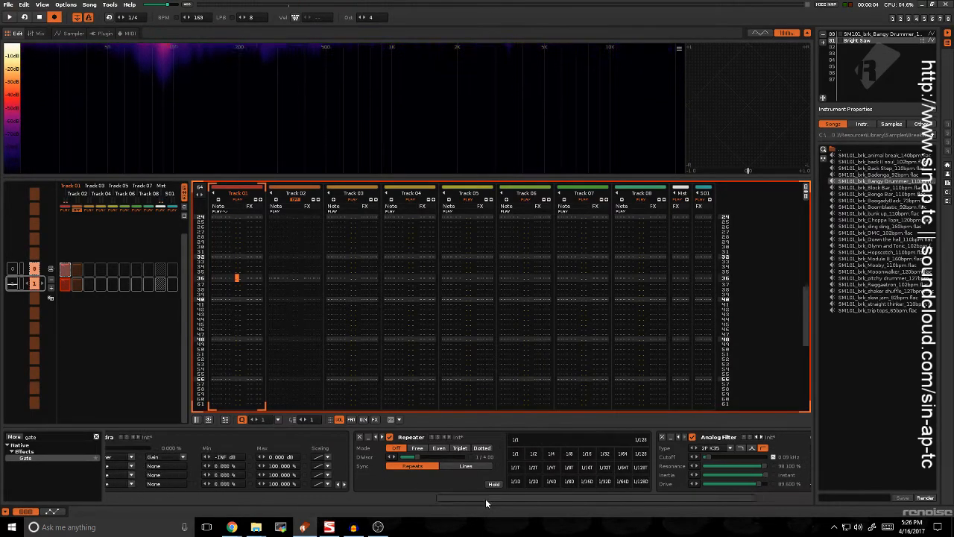
pyautogui.click(570, 466)
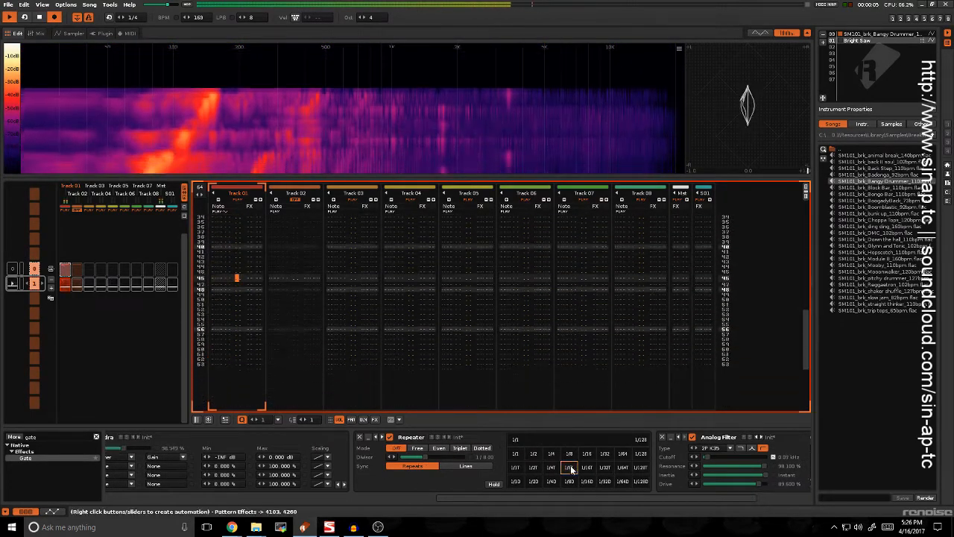
pyautogui.click(587, 454)
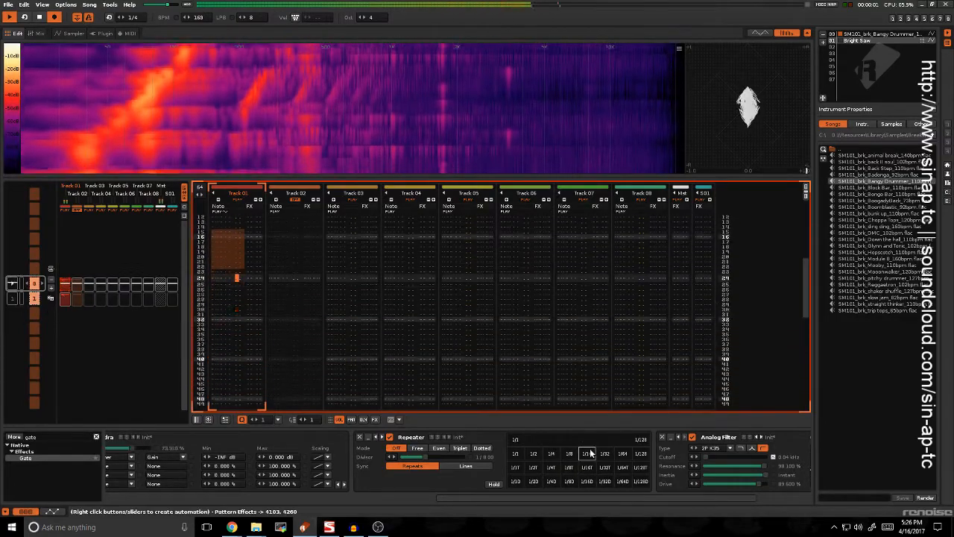
pyautogui.click(569, 453)
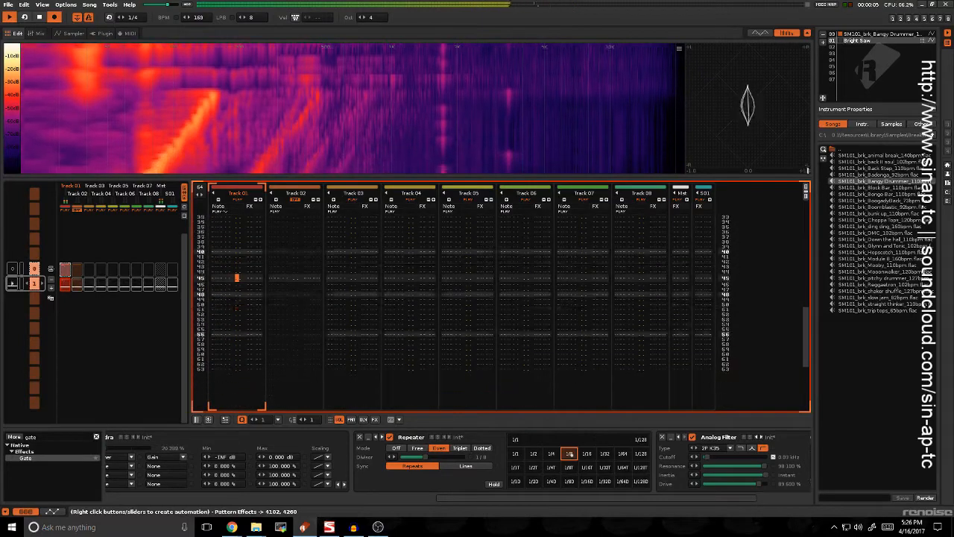
pyautogui.moveTo(571, 454); pyautogui.dragTo(594, 490)
pyautogui.press('space')
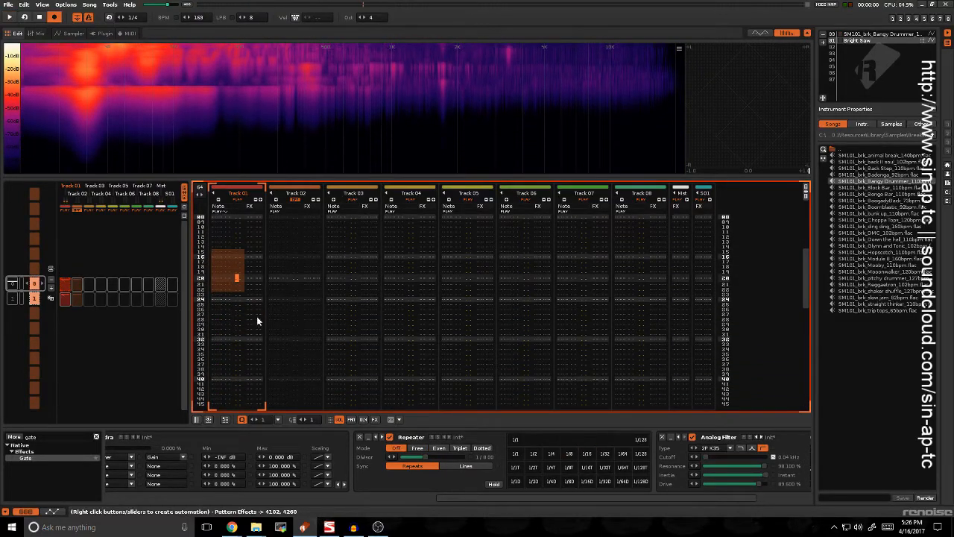
# Move through Track 01's pattern rows and play back the two-pattern sequence with the automated filter
pyautogui.scroll(-5, 254, 317)
pyautogui.scroll(1, 251, 300)
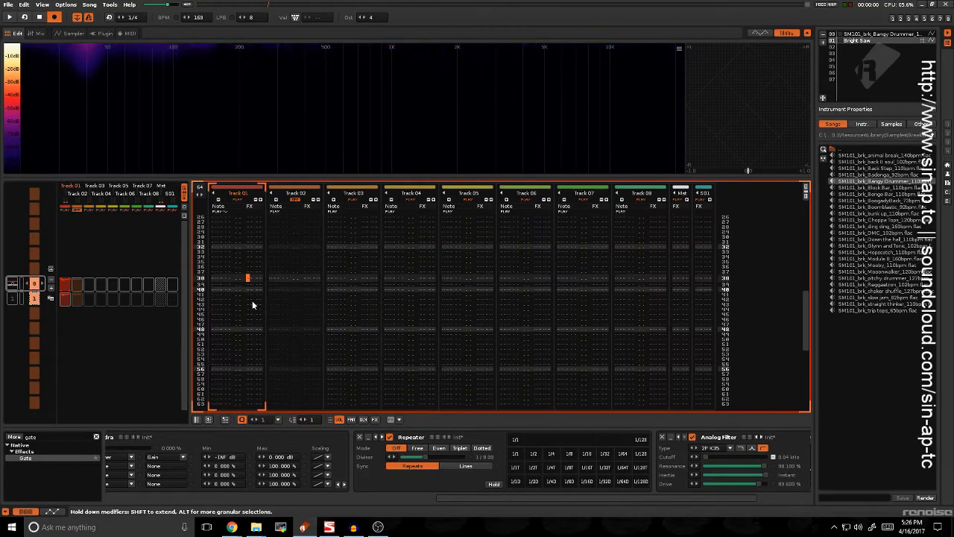
pyautogui.scroll(1, 252, 301)
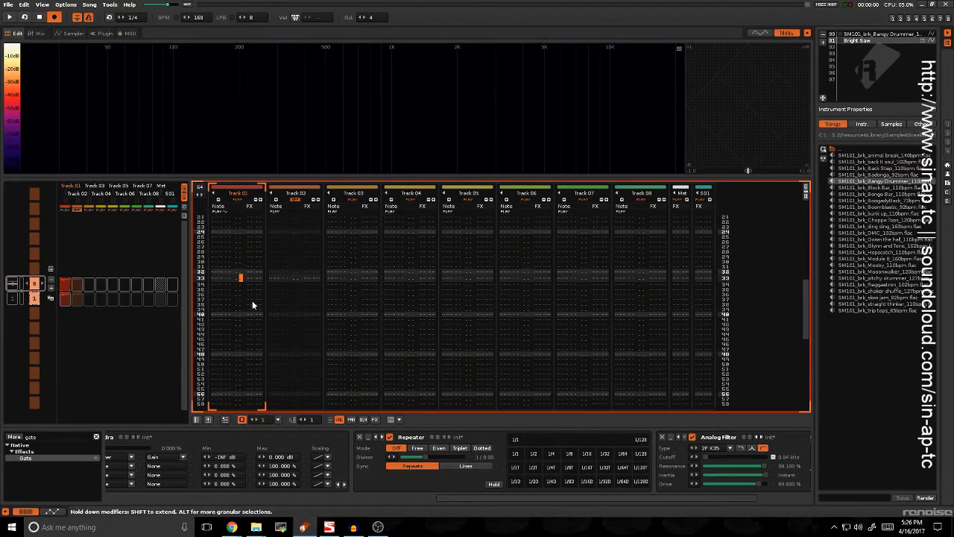
pyautogui.scroll(-2, 252, 300)
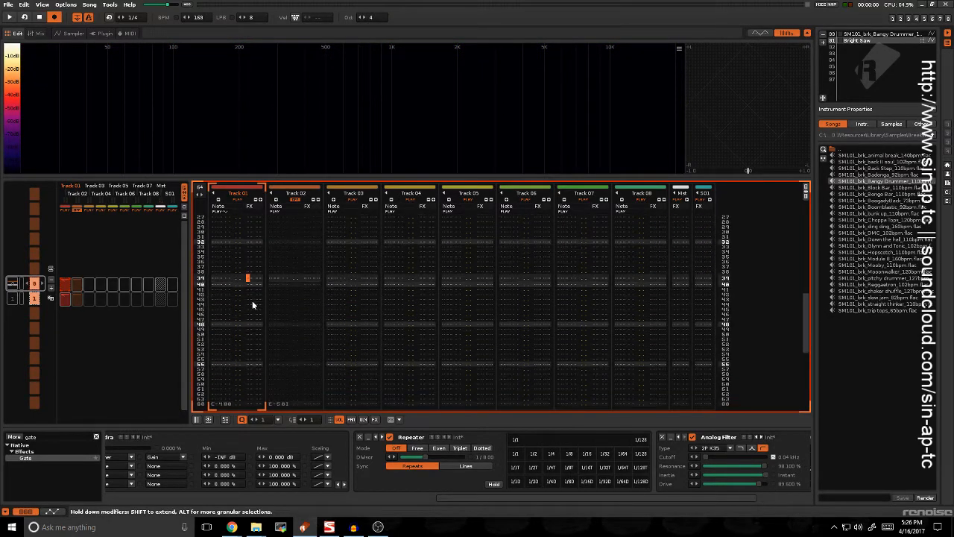
pyautogui.press('space')
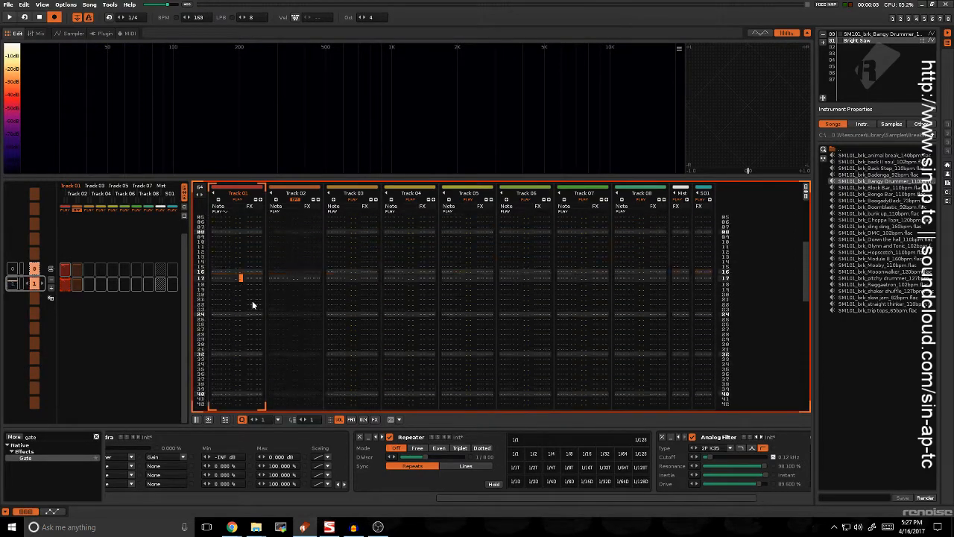
pyautogui.press('space')
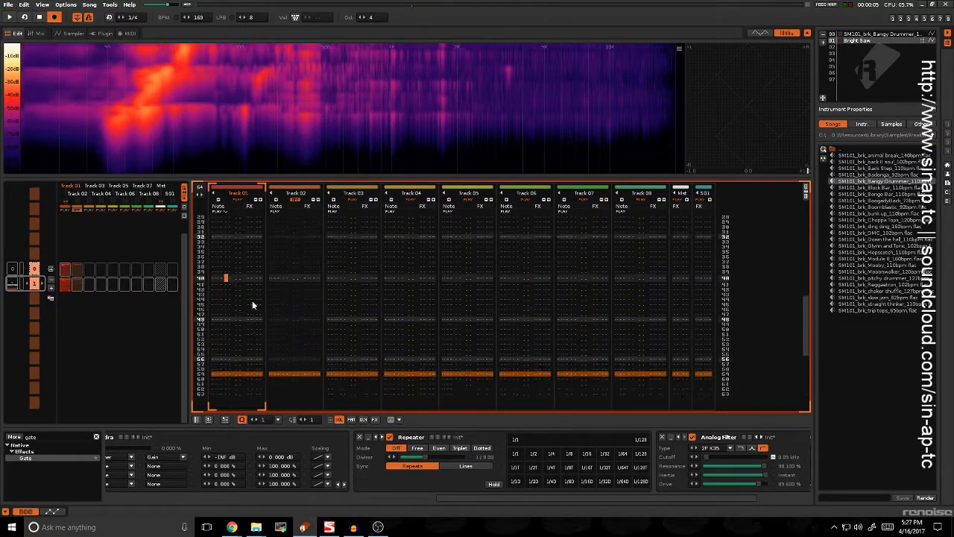
# Enter a C-4 note at row 12 of Track 01's second pattern and play back with the drum-break instrument selected
pyautogui.press('space')
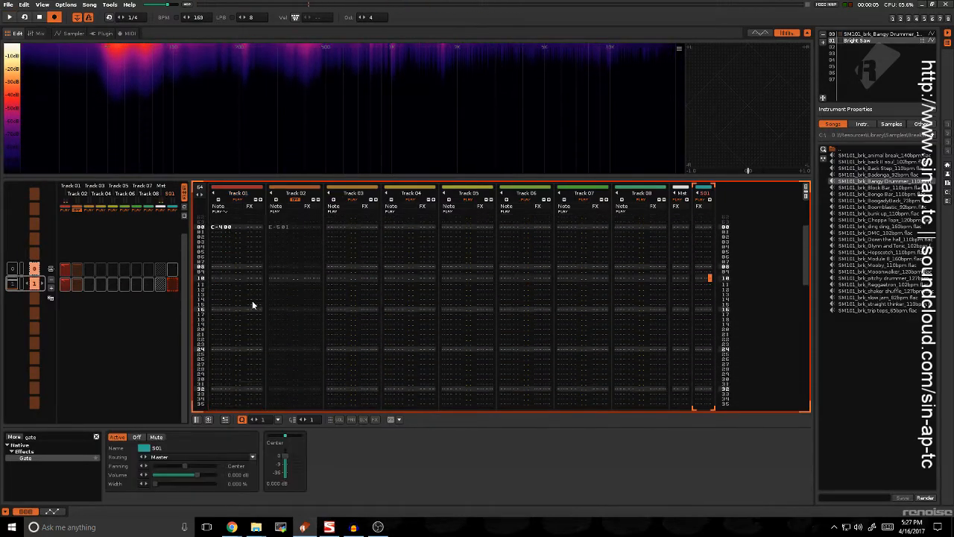
pyautogui.press('space')
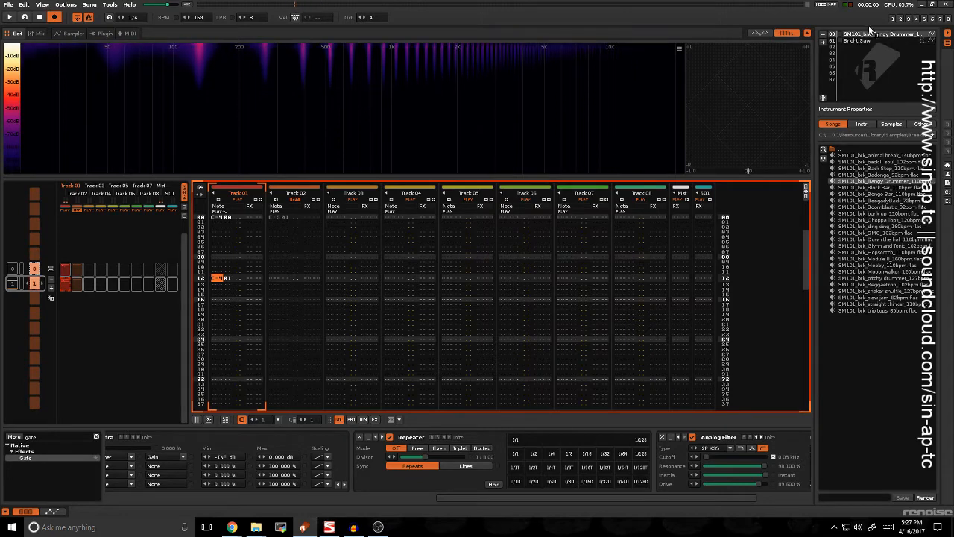
pyautogui.click(217, 284)
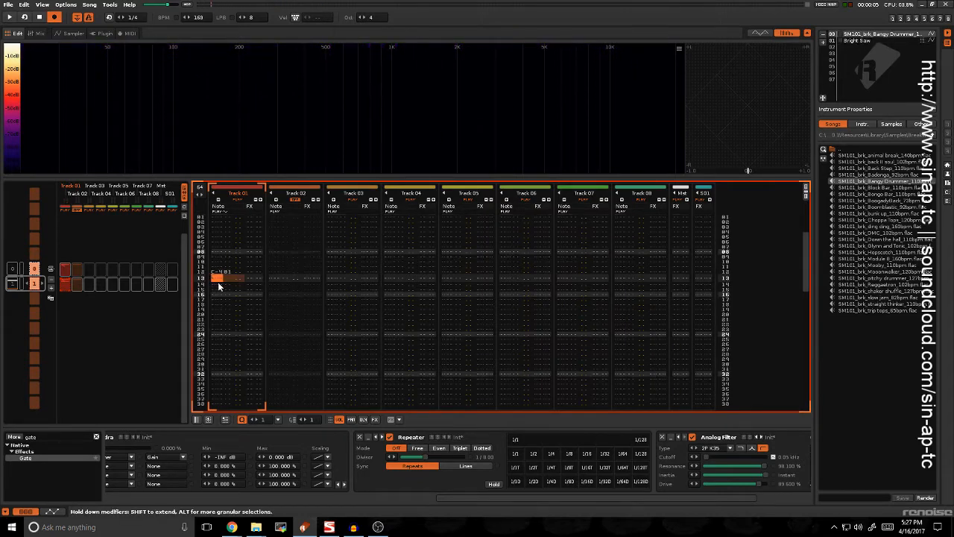
pyautogui.press('space')
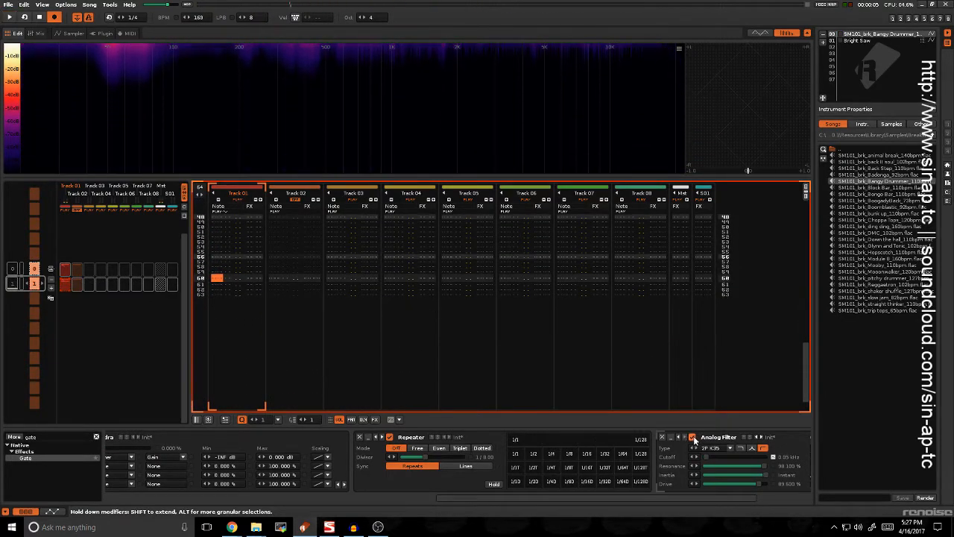
# Bypass Track 01's Analog Filter and enter a drum-break C-4 note at row 32 of the second pattern
pyautogui.click(690, 439)
pyautogui.press('space')
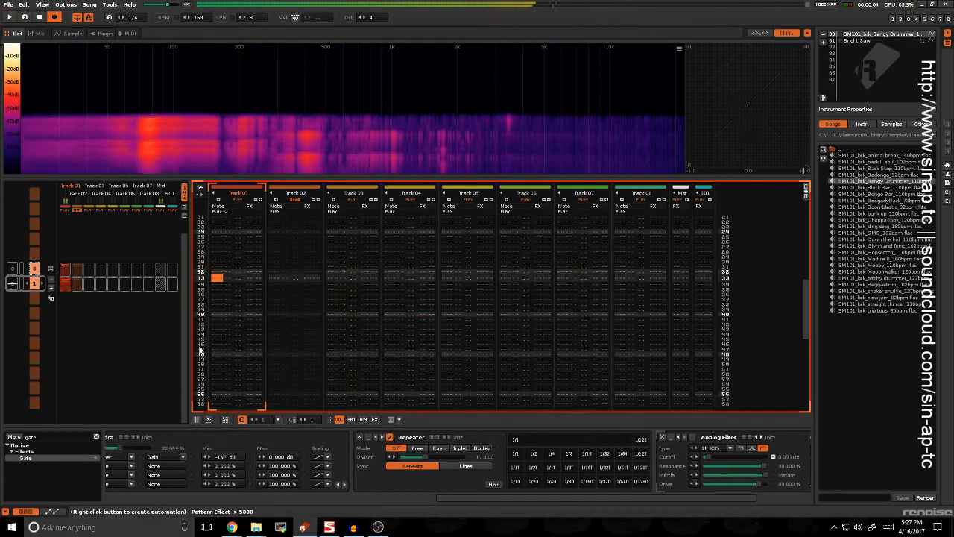
pyautogui.press('Up')
pyautogui.press('z')
pyautogui.press('space')
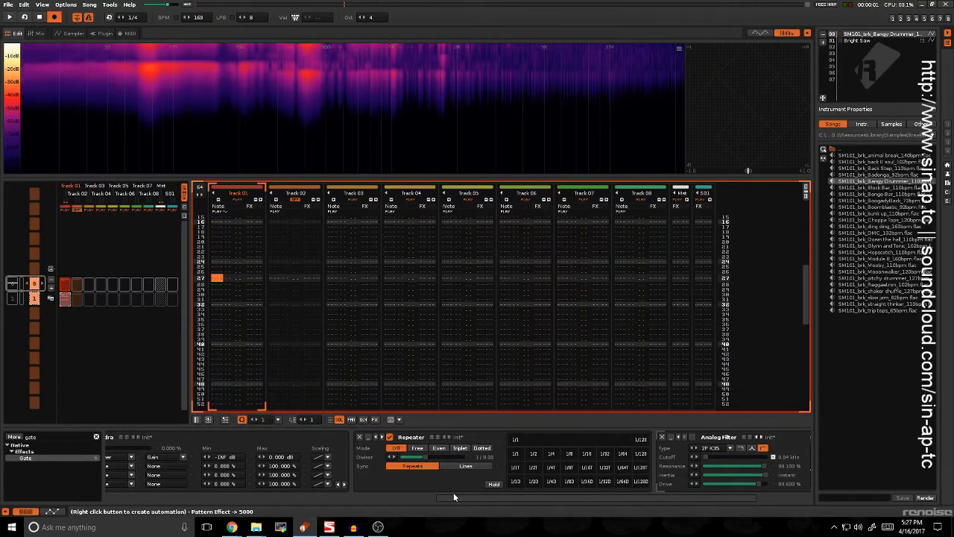
# Audition the Repeater's 1/16 triplet and 1/8 dotted divisions over the unfiltered break, and re-enable the Analog Filter
pyautogui.click(585, 467)
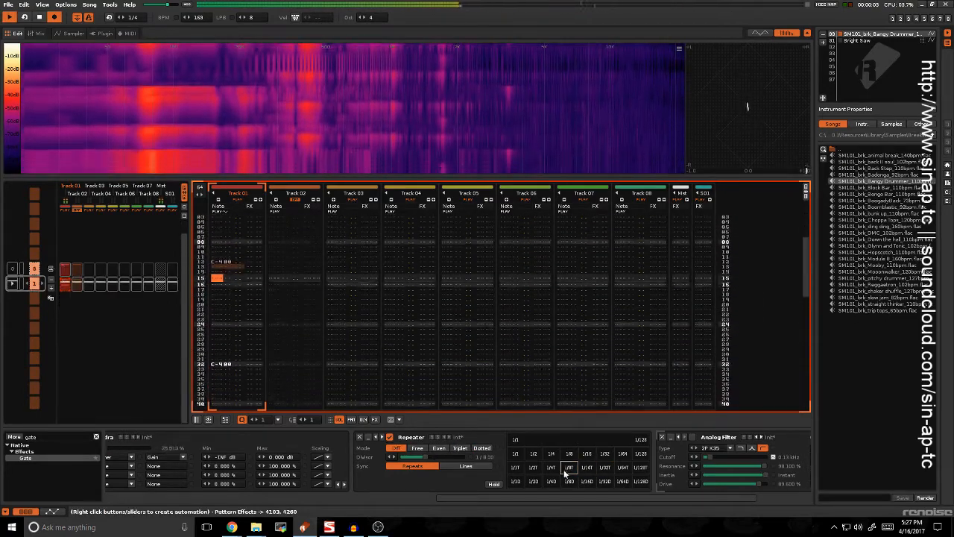
pyautogui.click(568, 482)
pyautogui.click(568, 482)
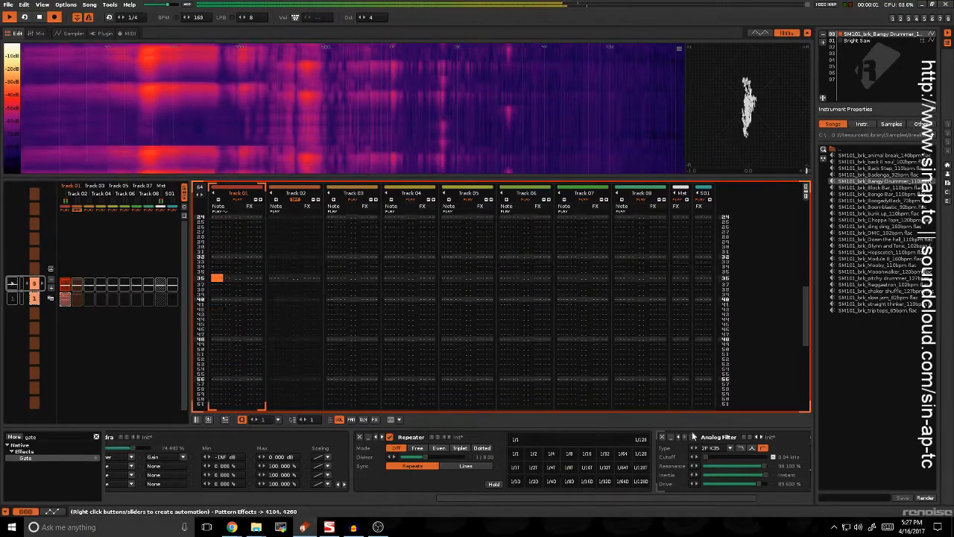
pyautogui.click(569, 481)
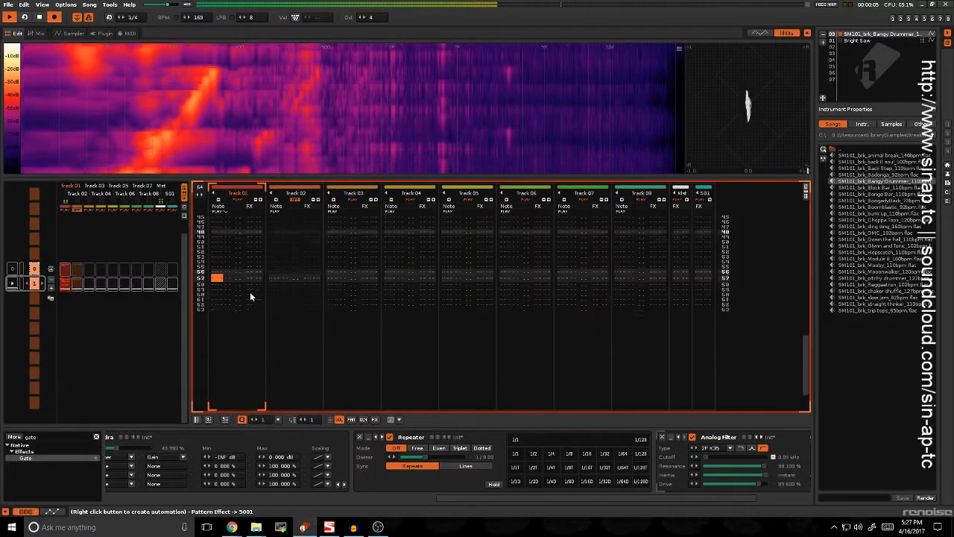
# Place the cursor in Track 01's effect column and record Repeater changes during playback, using the 1/64 and 1/32 even divisions
pyautogui.click(248, 291)
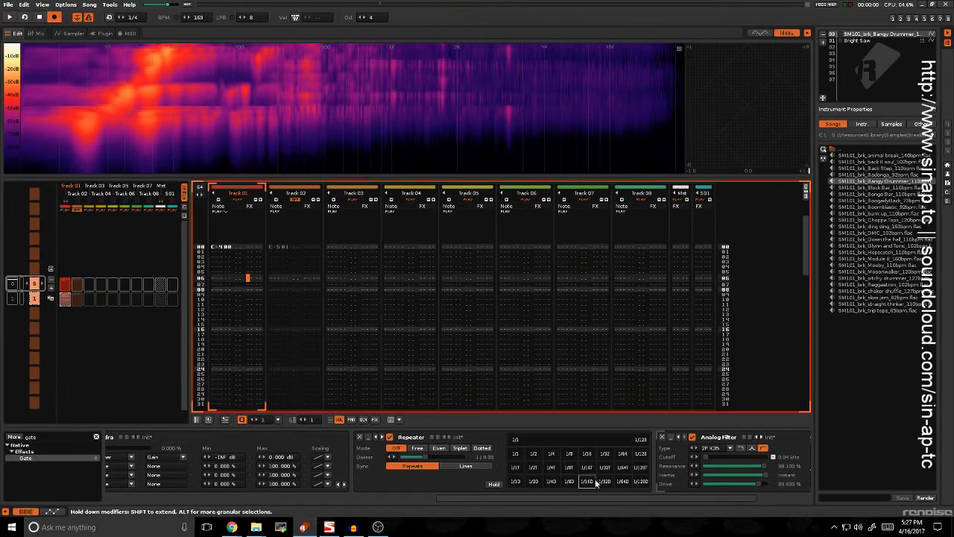
pyautogui.click(604, 472)
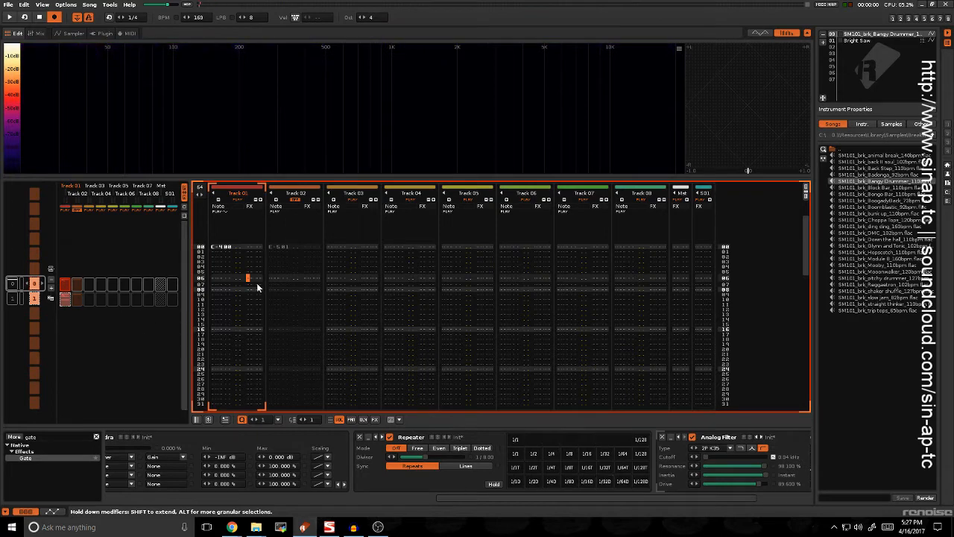
pyautogui.click(593, 482)
pyautogui.press('space')
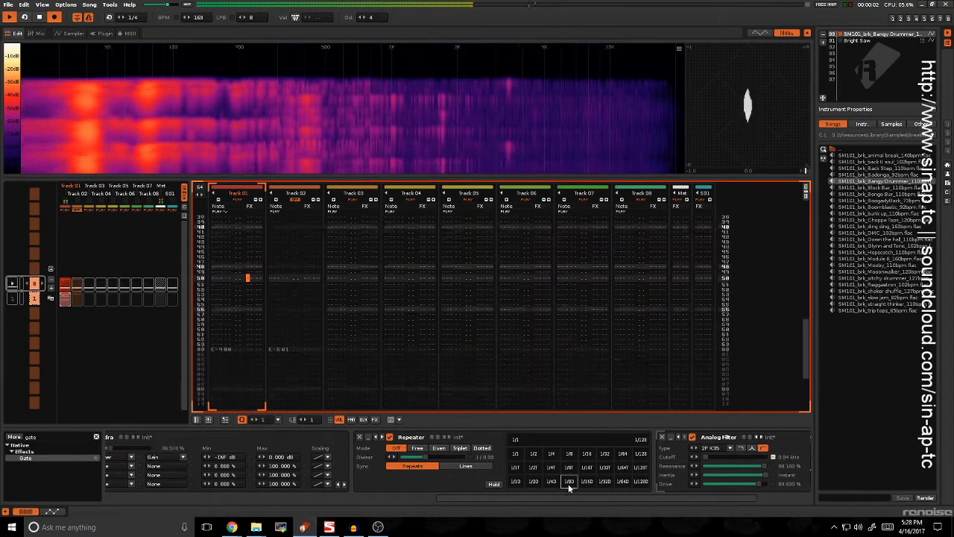
pyautogui.click(622, 454)
pyautogui.click(605, 454)
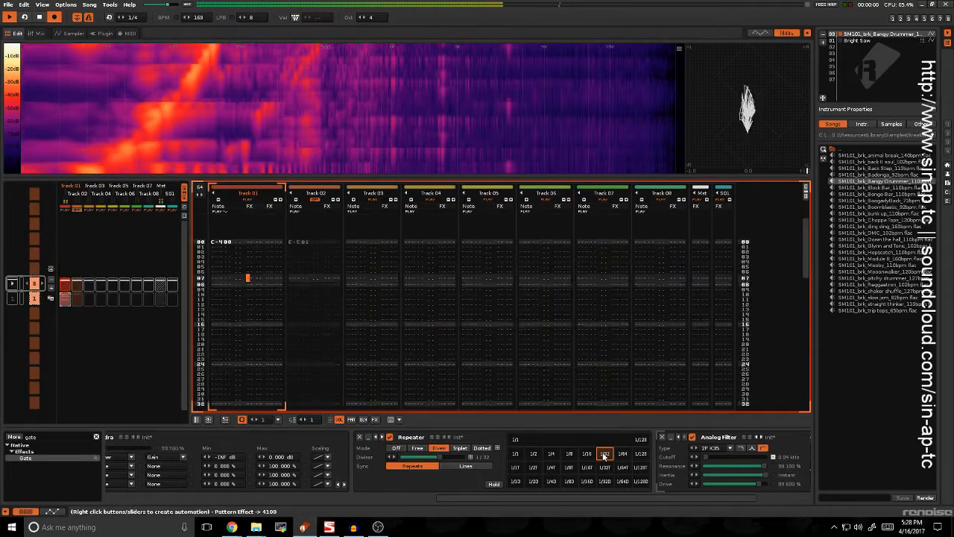
pyautogui.click(514, 482)
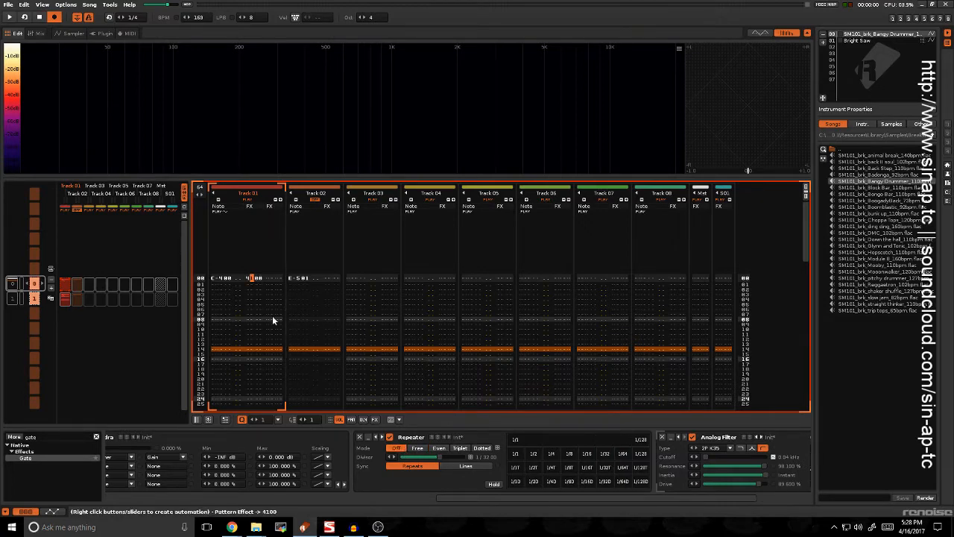
# Try recording the Repeater's 1/16 triplet division into Track 01's effect columns while the sequence plays
pyautogui.press('space')
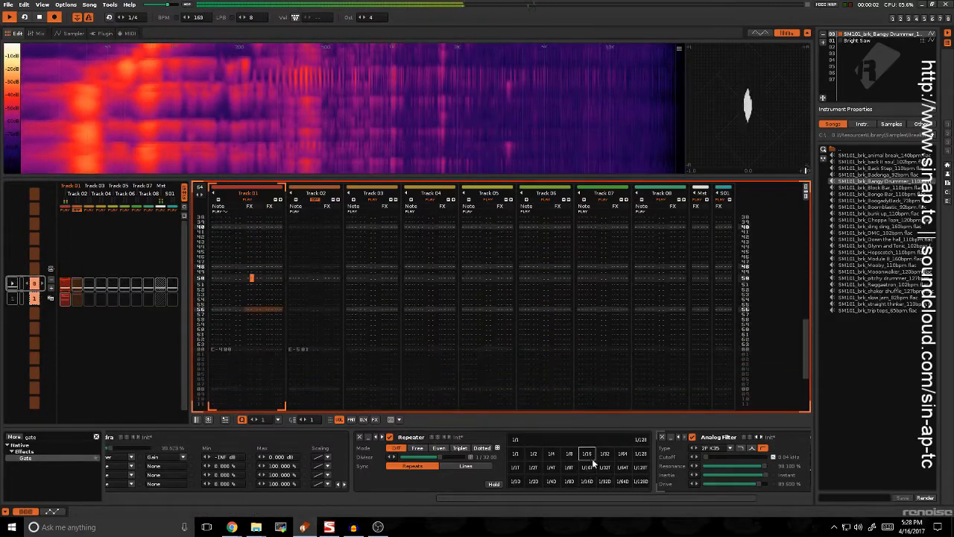
pyautogui.click(554, 468)
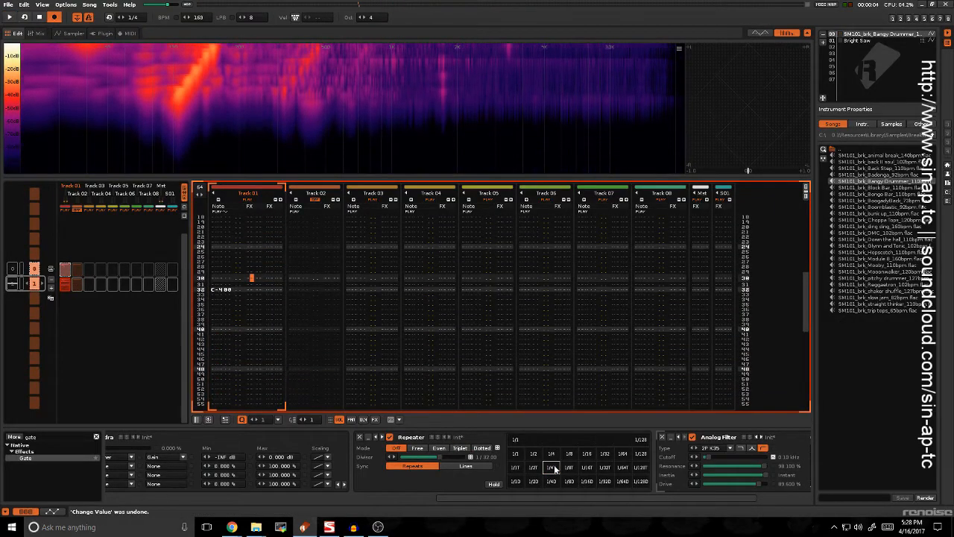
pyautogui.click(587, 468)
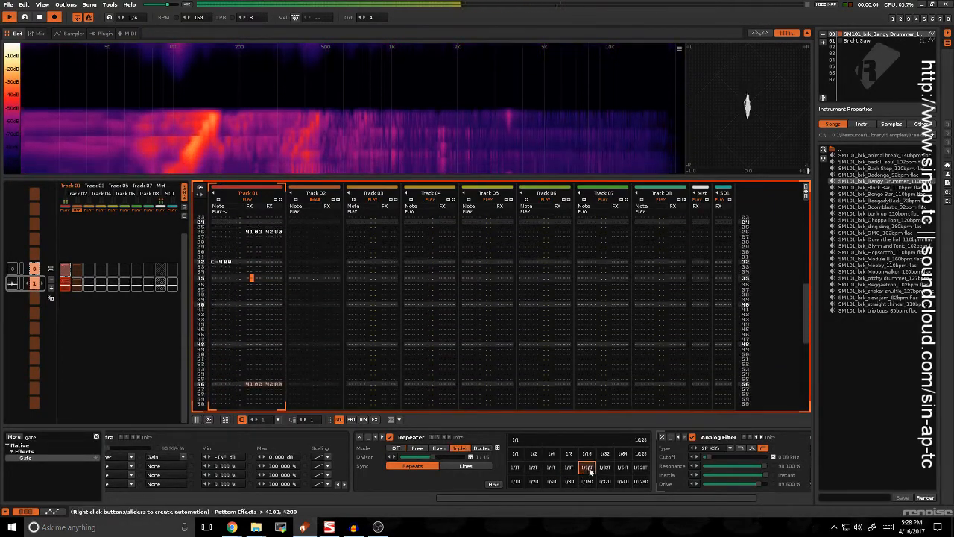
pyautogui.click(587, 468)
pyautogui.press('space')
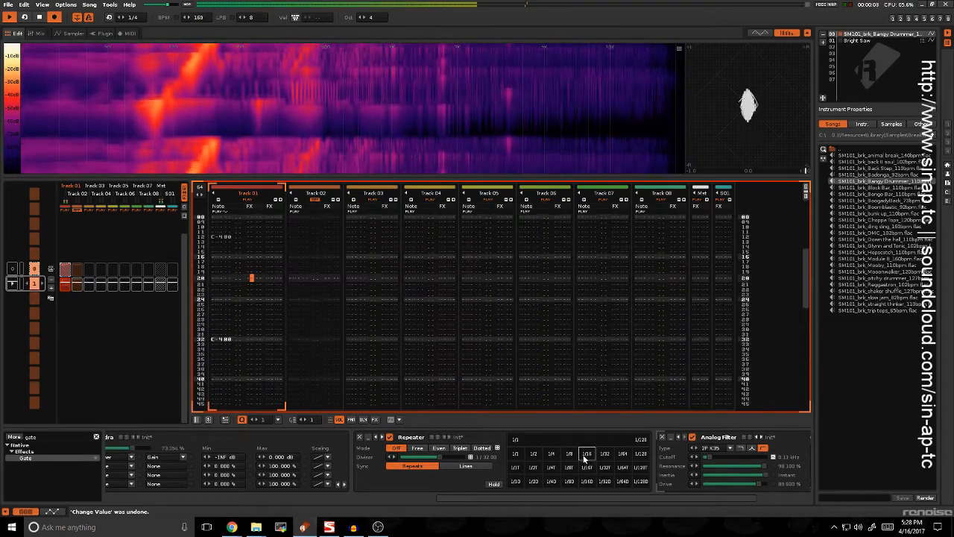
# Record the Repeater's 1/16 even division into the second pattern's effect columns, undo the unwanted take and play back the sequence
pyautogui.click(585, 457)
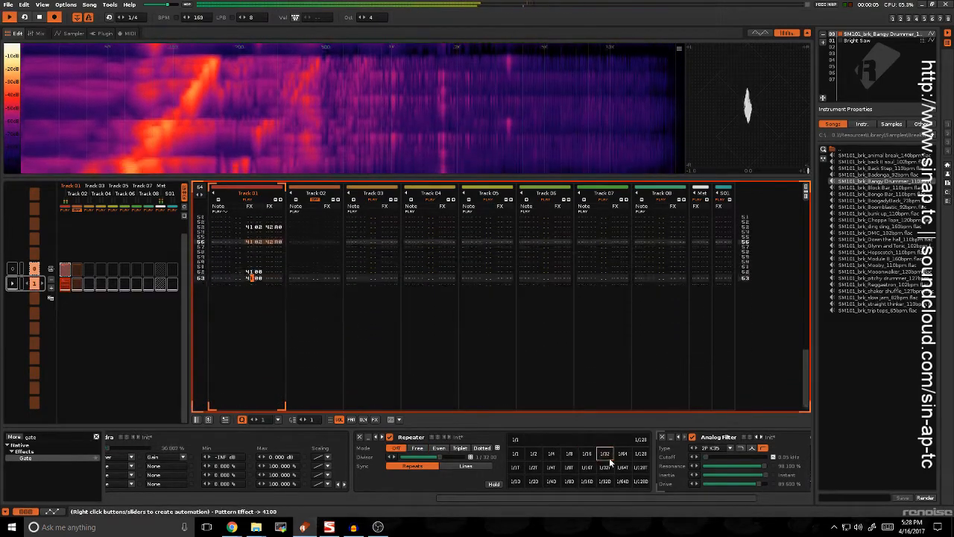
pyautogui.press('space')
pyautogui.hotkey('ctrl', 'z')
pyautogui.press('space')
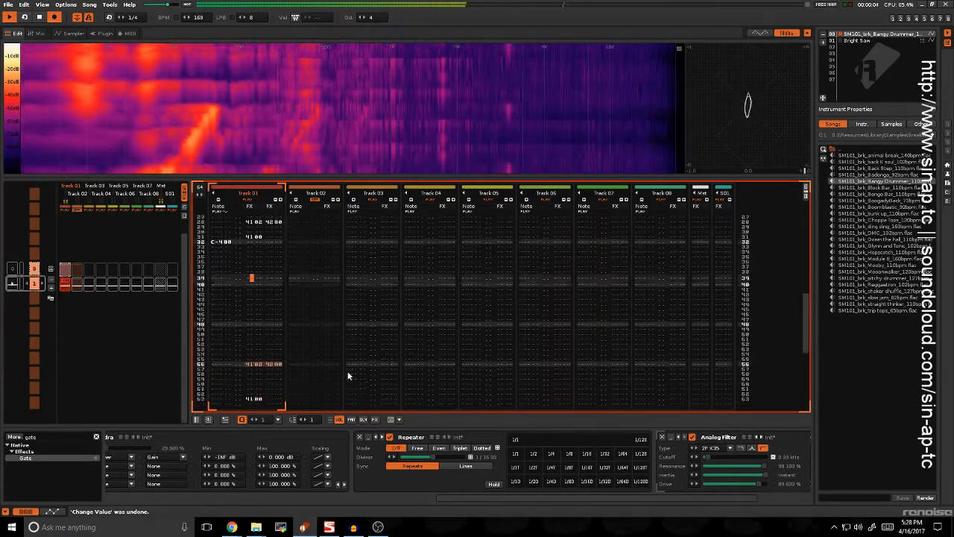
pyautogui.press('space')
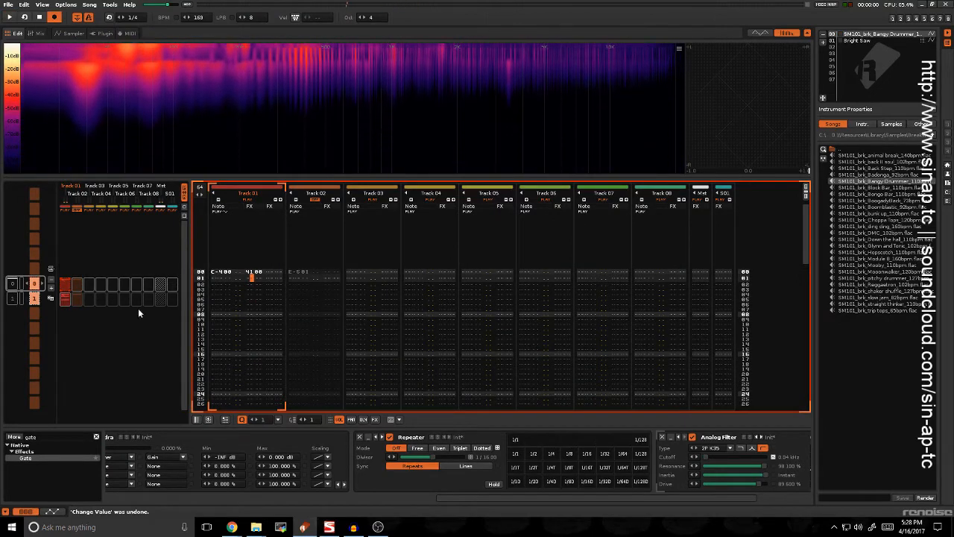
# Check Track 02 in both patterns of the sequence and return to Track 01 of the first pattern
pyautogui.click(75, 296)
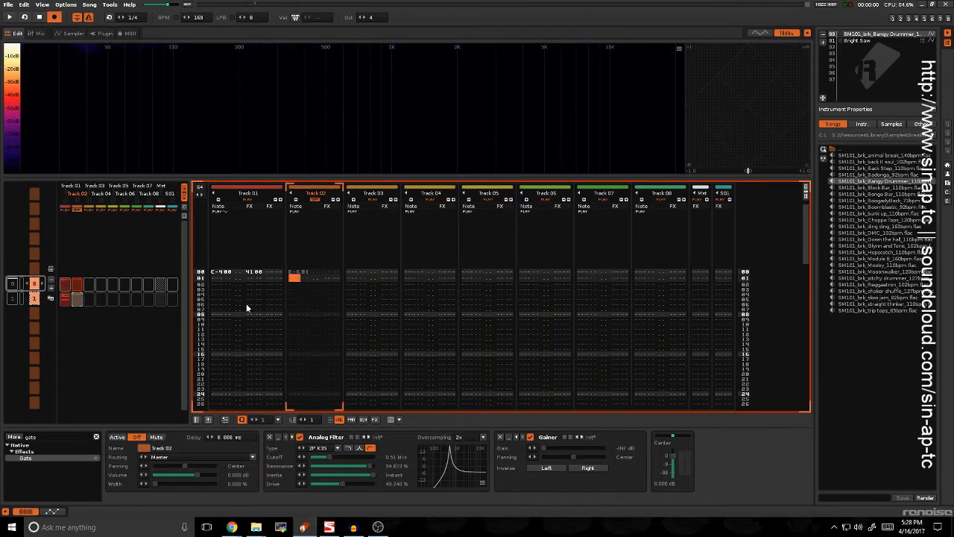
pyautogui.hotkey('ctrl', 'Down')
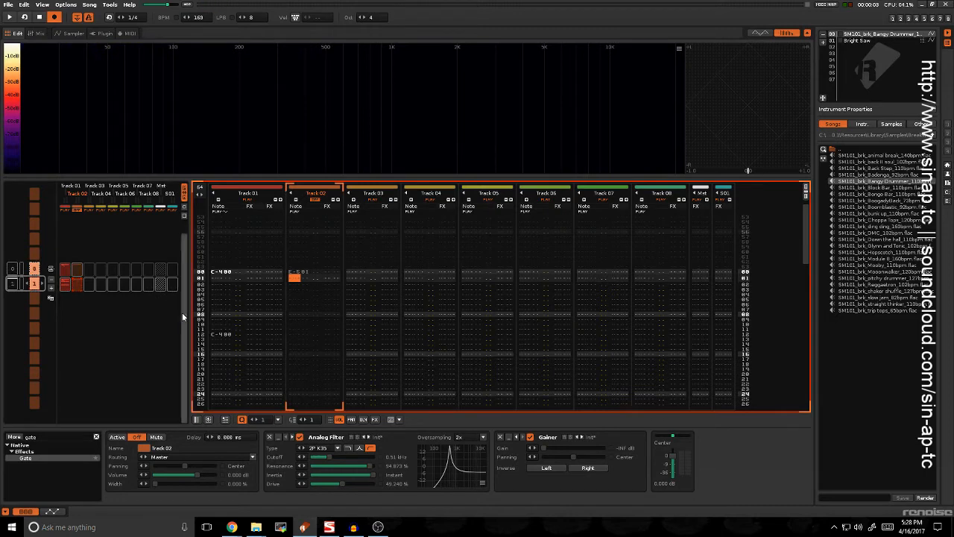
pyautogui.hotkey('ctrl', 'Up')
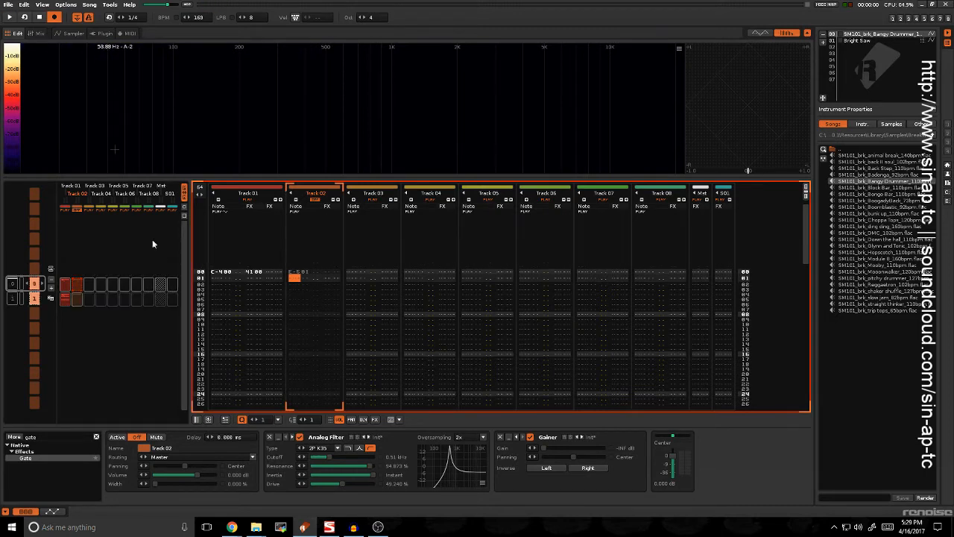
pyautogui.press('Left')
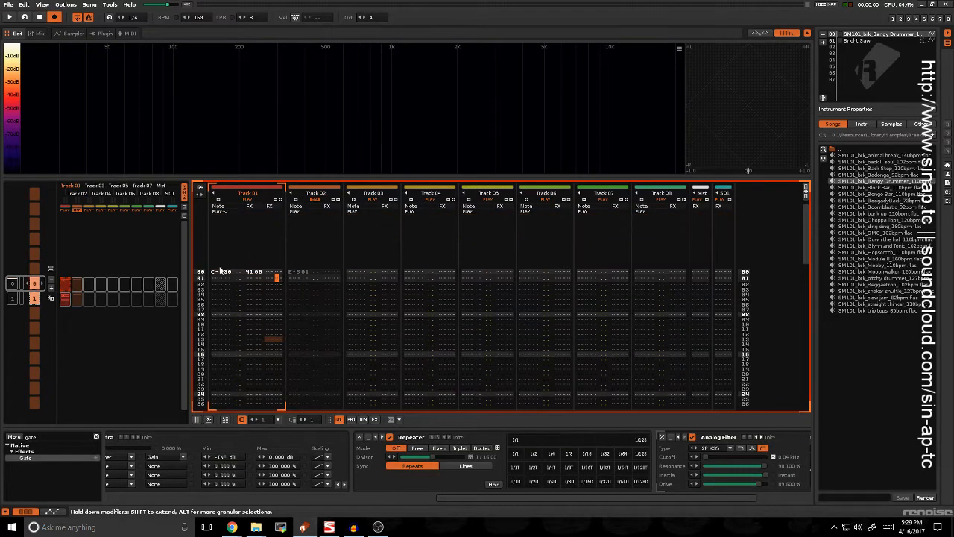
# Select all of Track 01's rows in the first pattern and review the commands available for the selection
pyautogui.moveTo(220, 270); pyautogui.dragTo(252, 423)
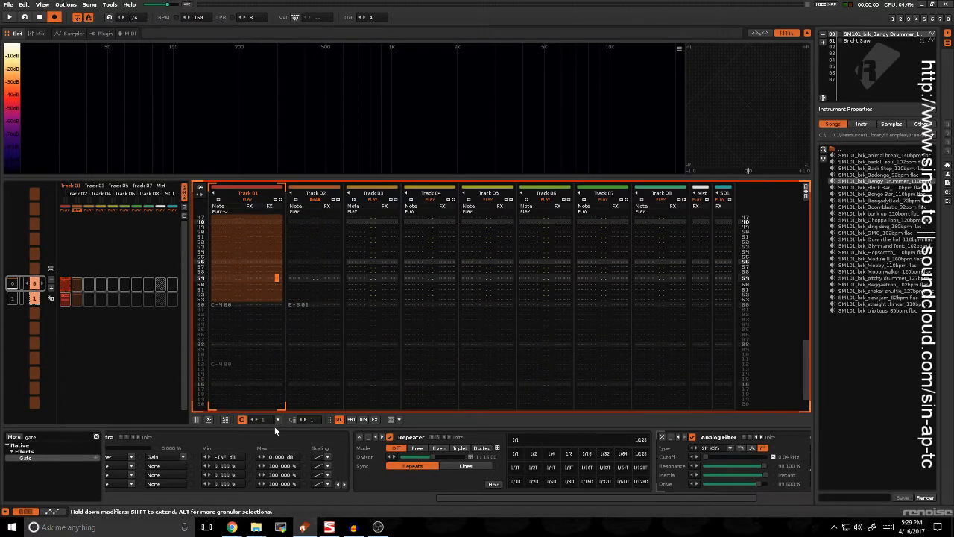
pyautogui.rightClick(253, 226)
pyautogui.moveTo(296, 337)
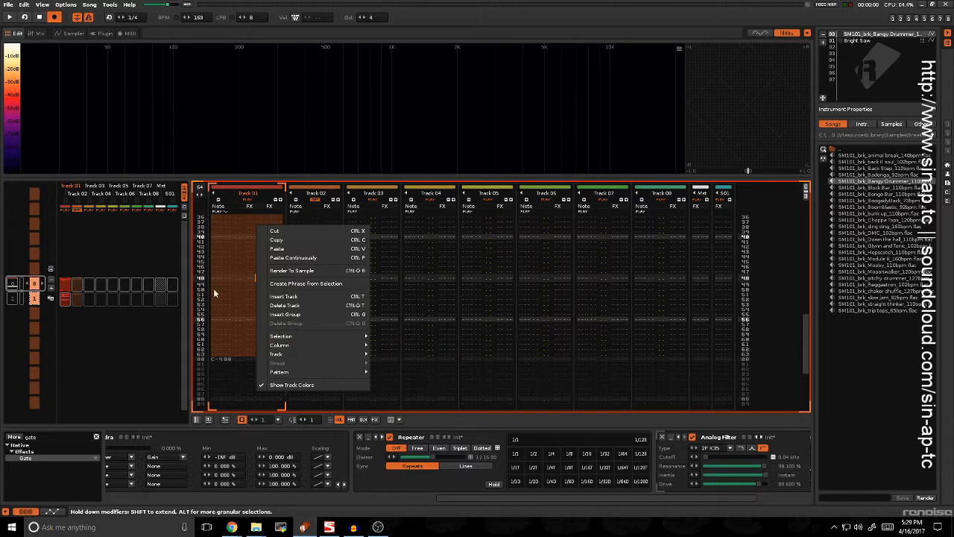
pyautogui.click(182, 137)
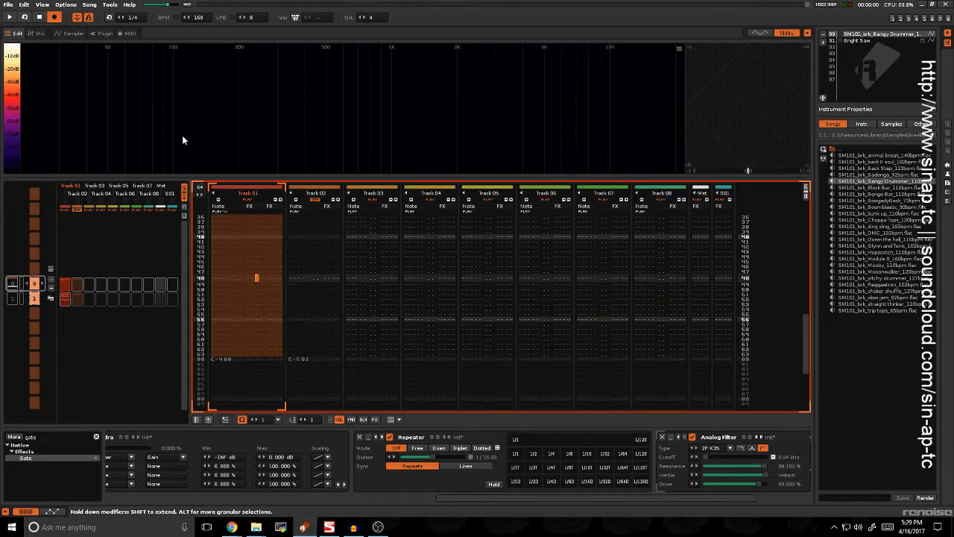
# Render the entire song to disk in realtime mode at 16 bit with automatic file naming
pyautogui.click(5, 5)
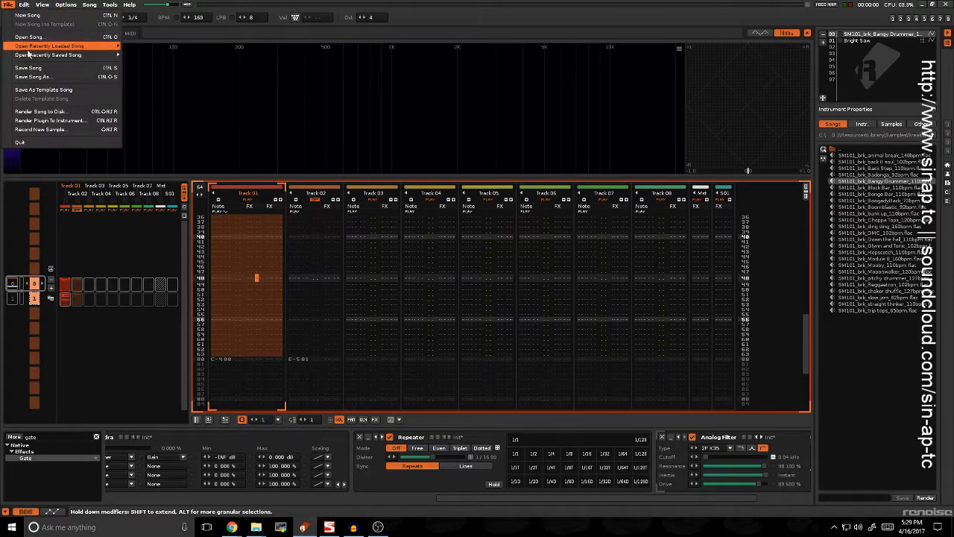
pyautogui.click(41, 111)
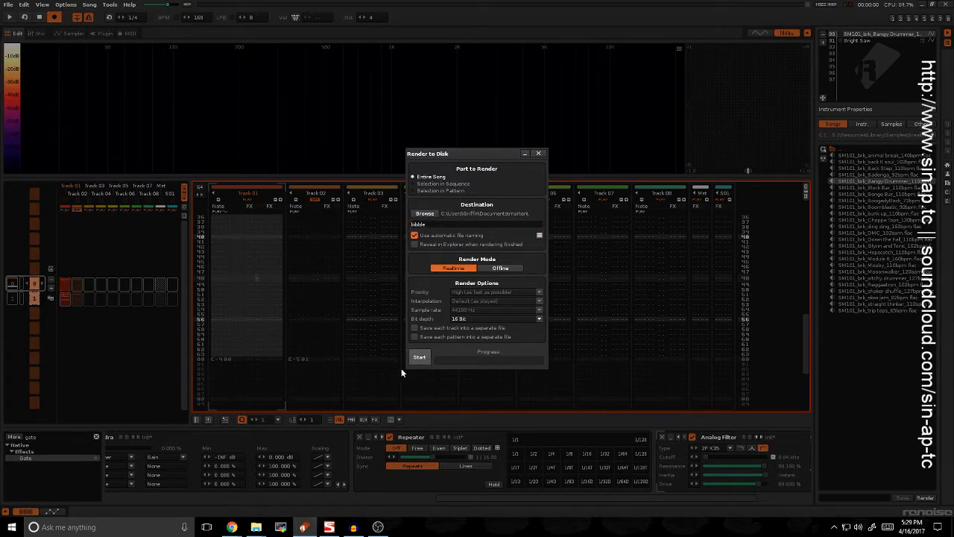
pyautogui.click(418, 357)
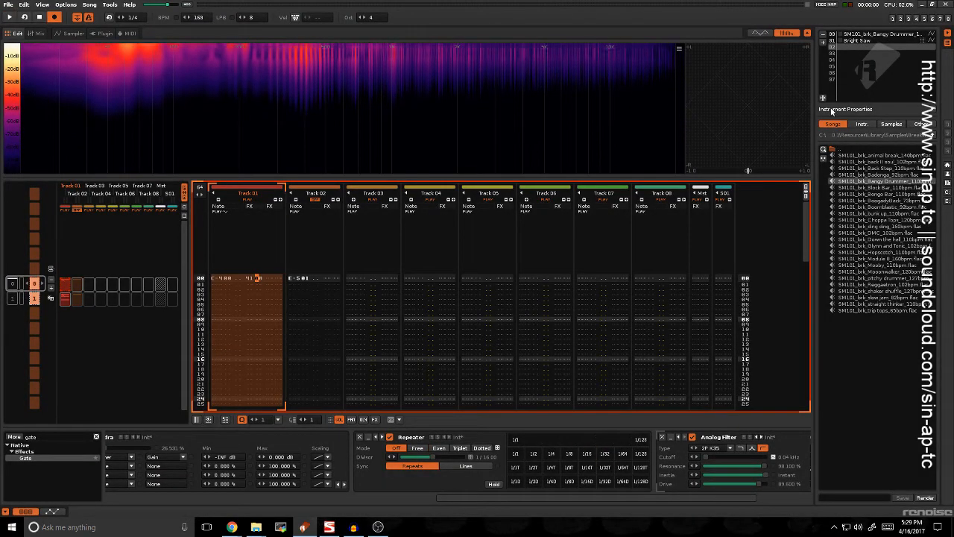
# Look through the disk browser's sample, instrument and song locations and the song file commands
pyautogui.click(892, 124)
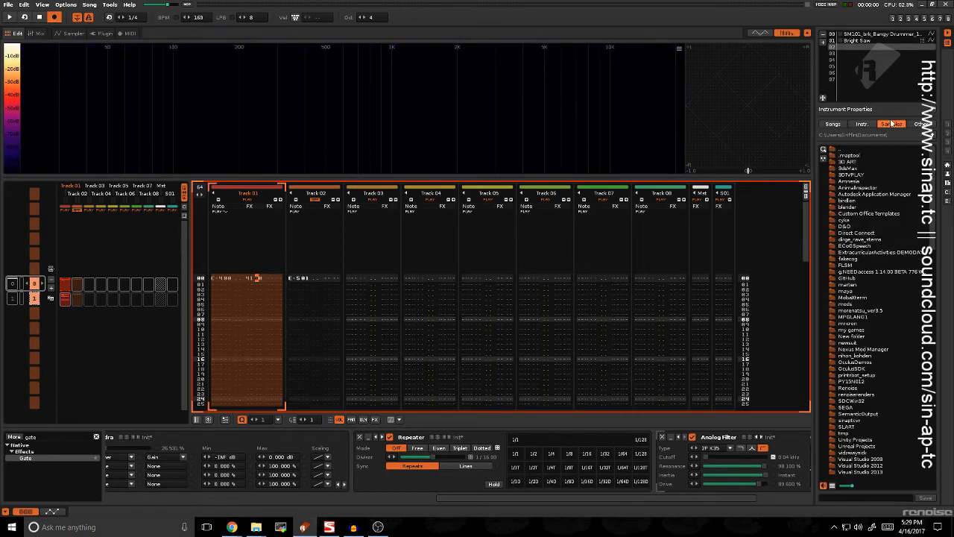
pyautogui.click(858, 125)
pyautogui.click(834, 124)
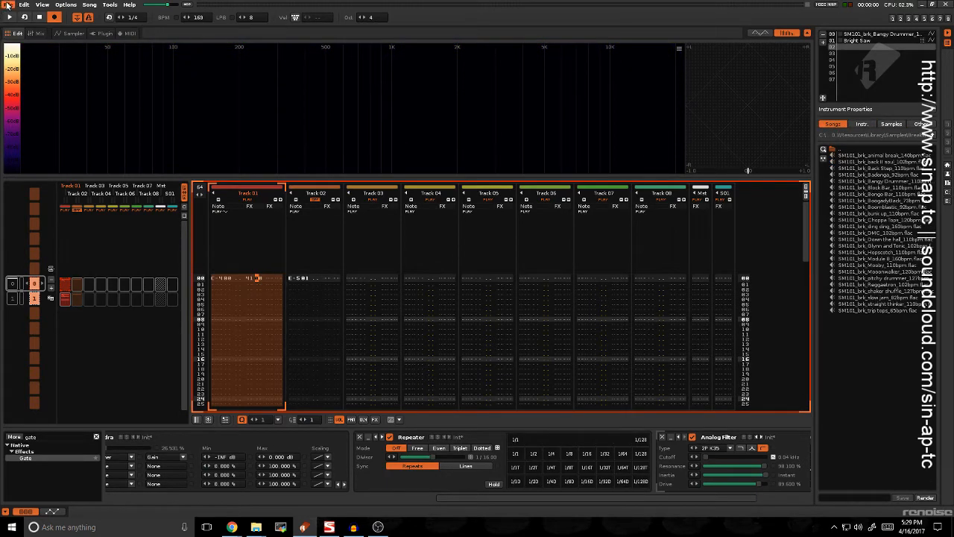
pyautogui.click(7, 6)
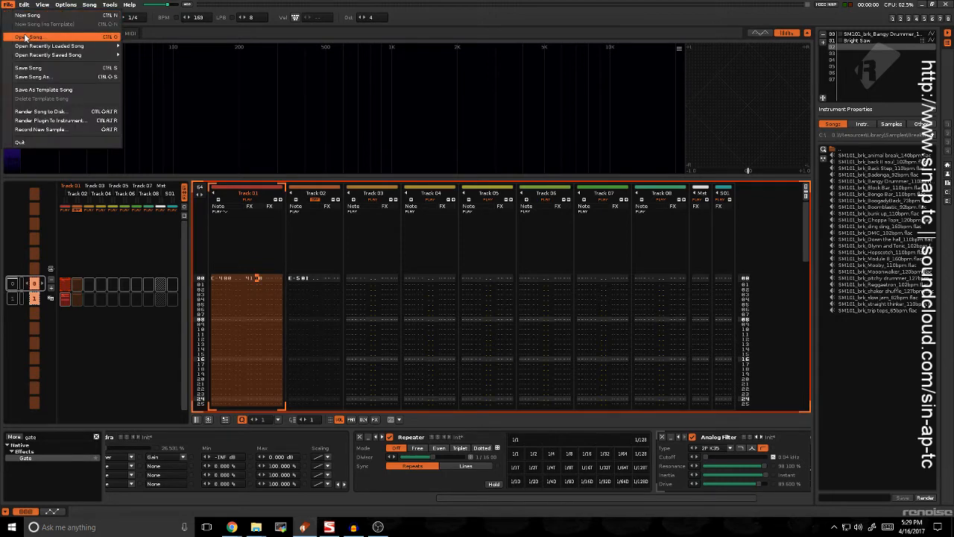
pyautogui.click(338, 290)
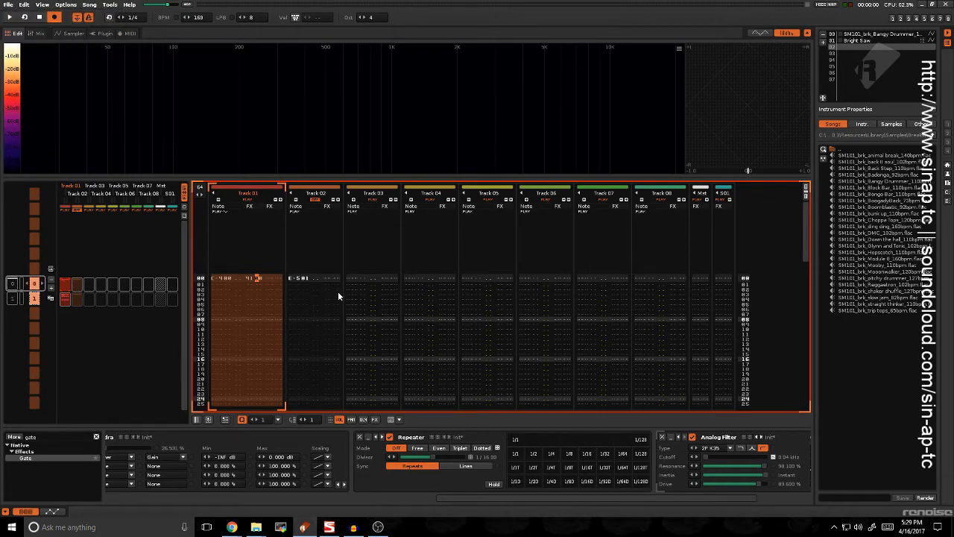
# Load the rendered bibble file from the file explorer into instrument slot 02 and audition it in the sampler
pyautogui.click(256, 527)
pyautogui.moveTo(295, 492)
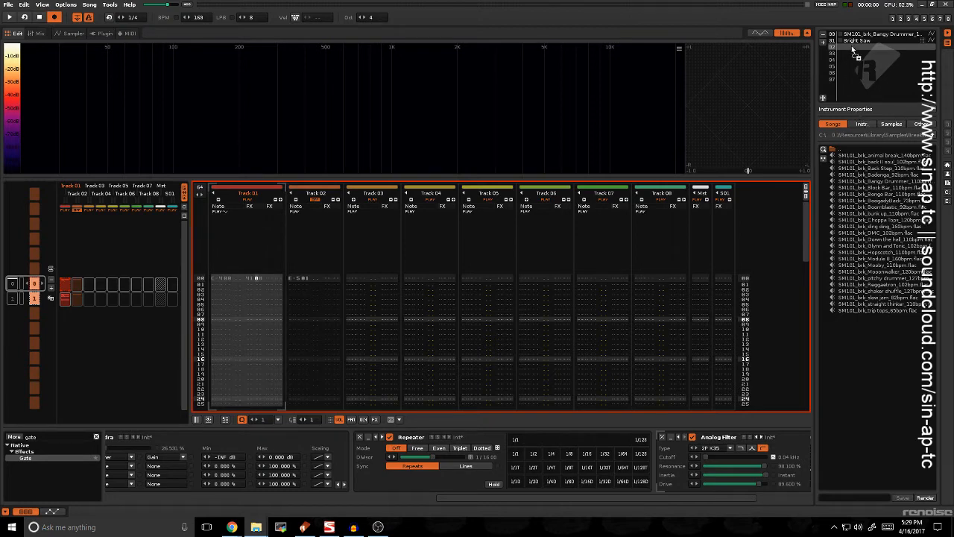
pyautogui.click(62, 33)
pyautogui.press('z')
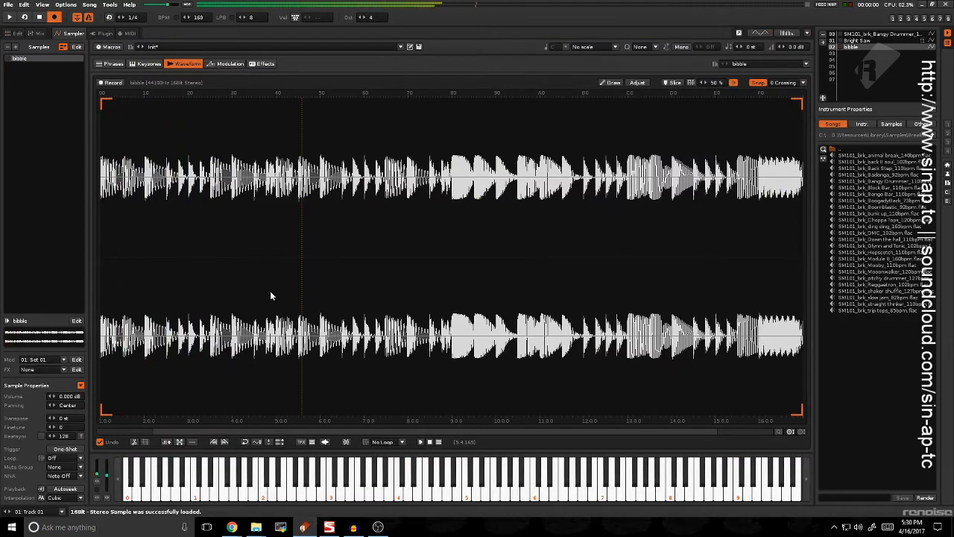
pyautogui.press('q')
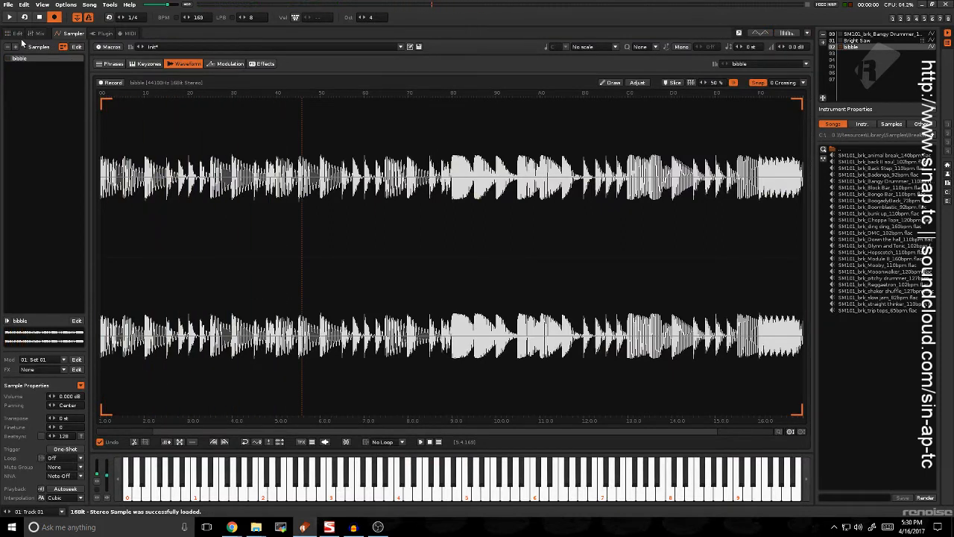
pyautogui.press('q')
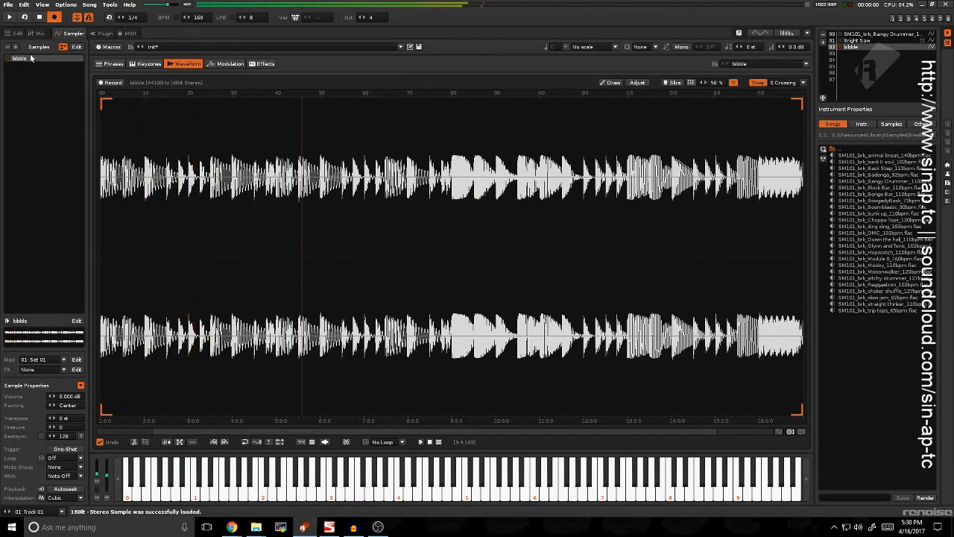
pyautogui.click(8, 35)
pyautogui.click(437, 310)
pyautogui.click(385, 275)
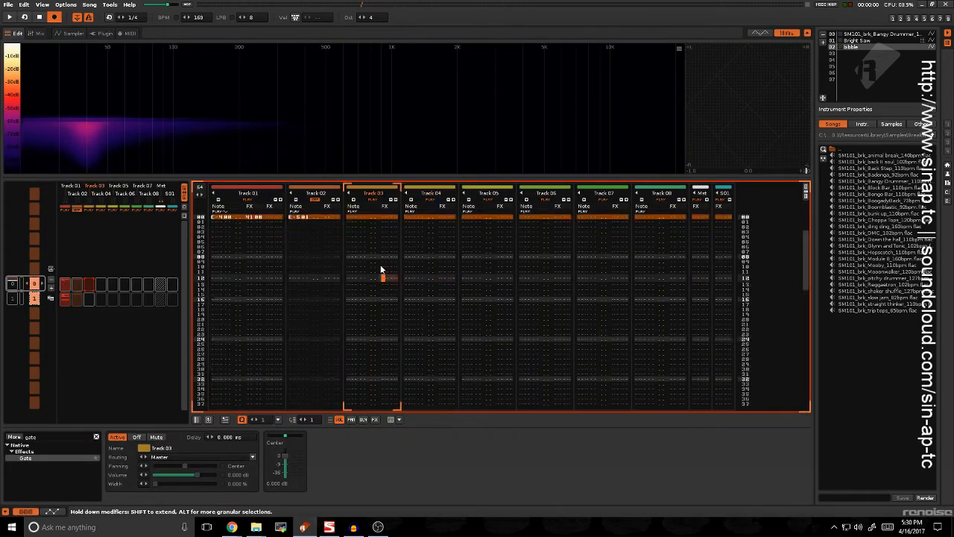
pyautogui.scroll(4, 384, 282)
pyautogui.write('zzzz')
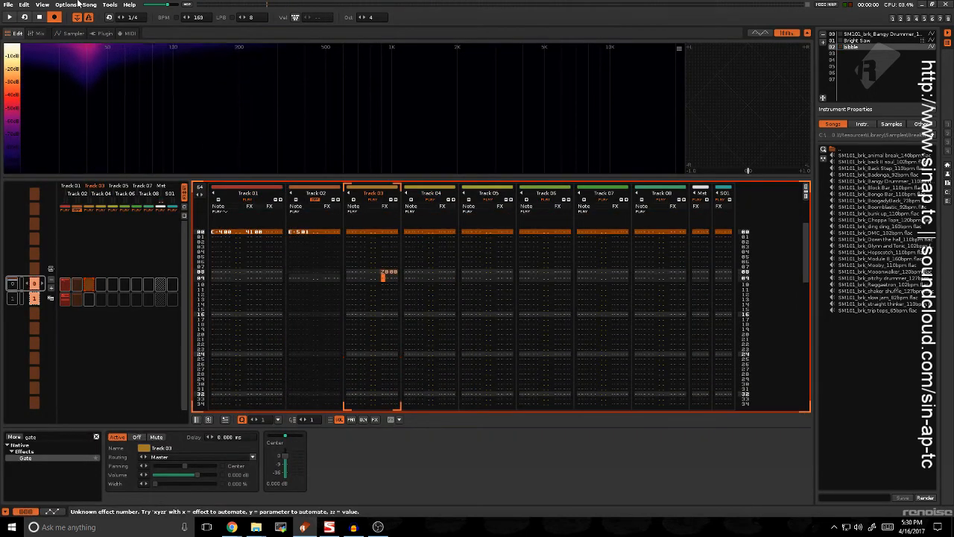
pyautogui.hotkey('ctrl', 'z')
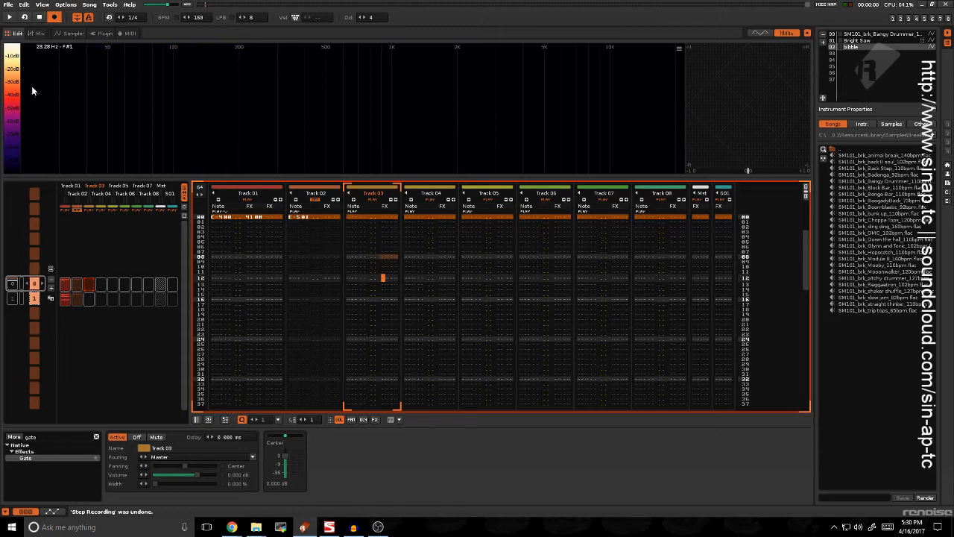
# Maximize the volume of the whole bibble sample and audition it
pyautogui.click(55, 35)
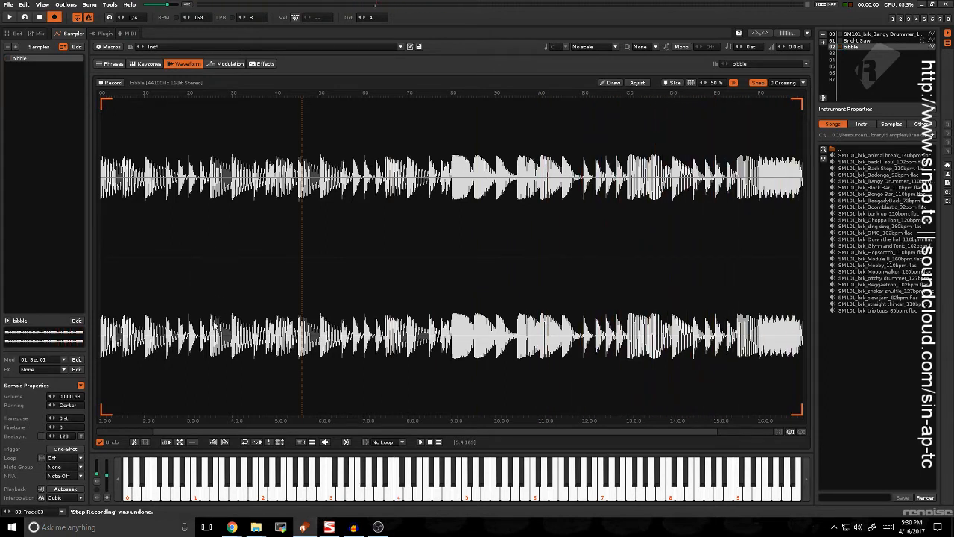
pyautogui.press('z')
pyautogui.click(179, 442)
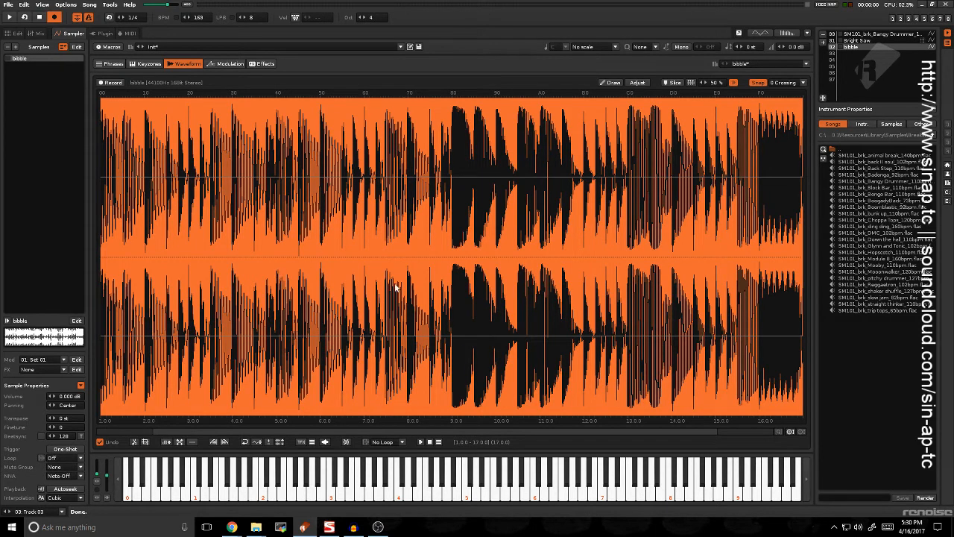
pyautogui.press('z')
pyautogui.press('z')
pyautogui.click(41, 436)
pyautogui.press('z')
# Enter a C-4 note for instrument 02 on row 00 of Track 03 in the first pattern and mute Track 01
pyautogui.click(19, 34)
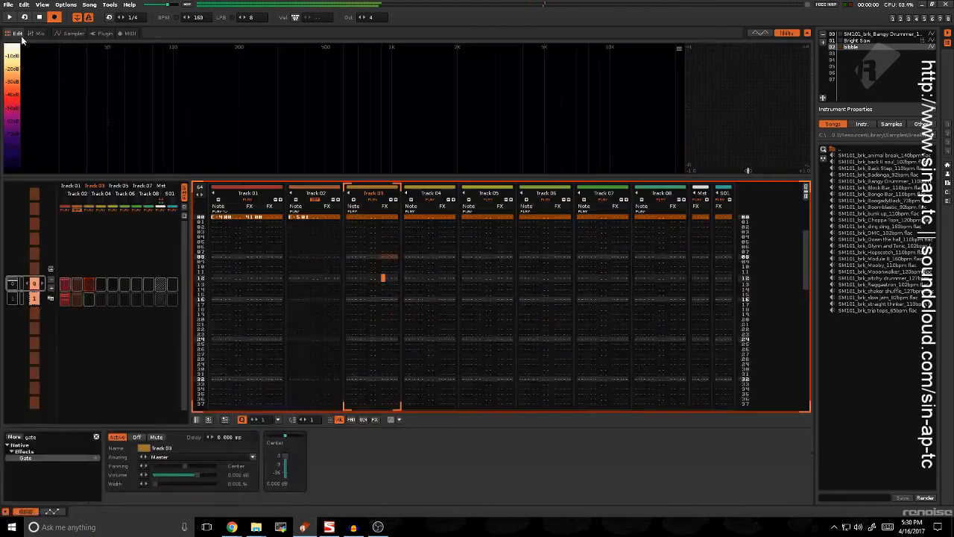
pyautogui.press('space')
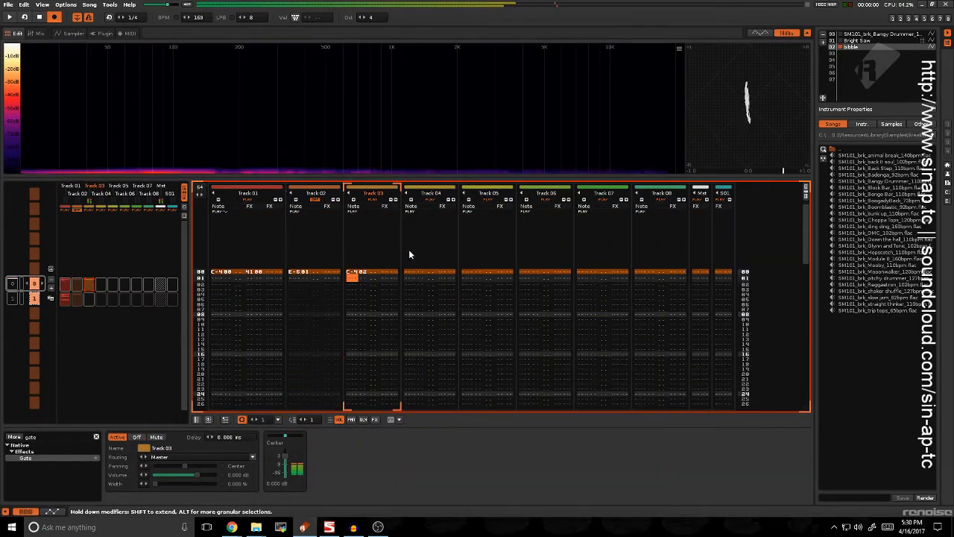
pyautogui.click(249, 199)
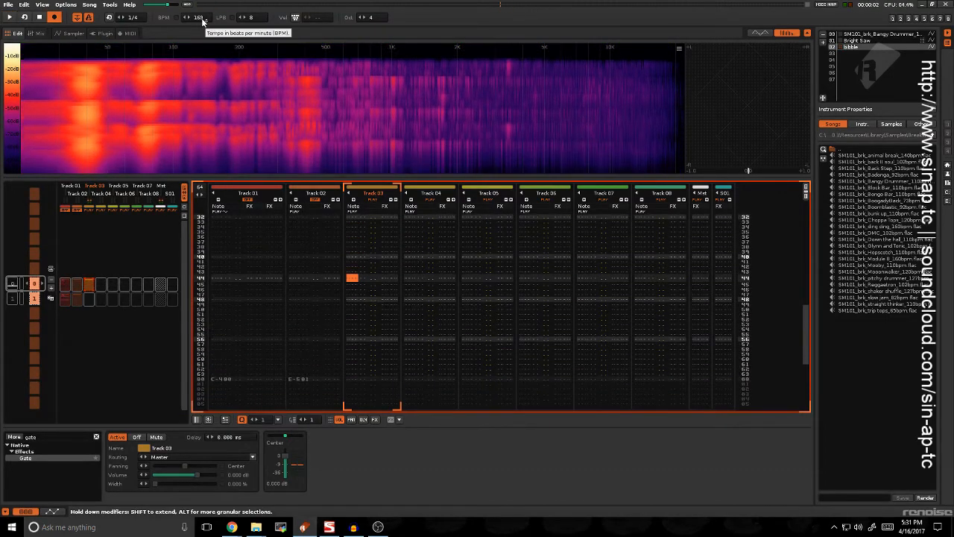
# Set the song tempo to 117 BPM while playing the rendered sample
pyautogui.moveTo(202, 21); pyautogui.dragTo(202, 36)
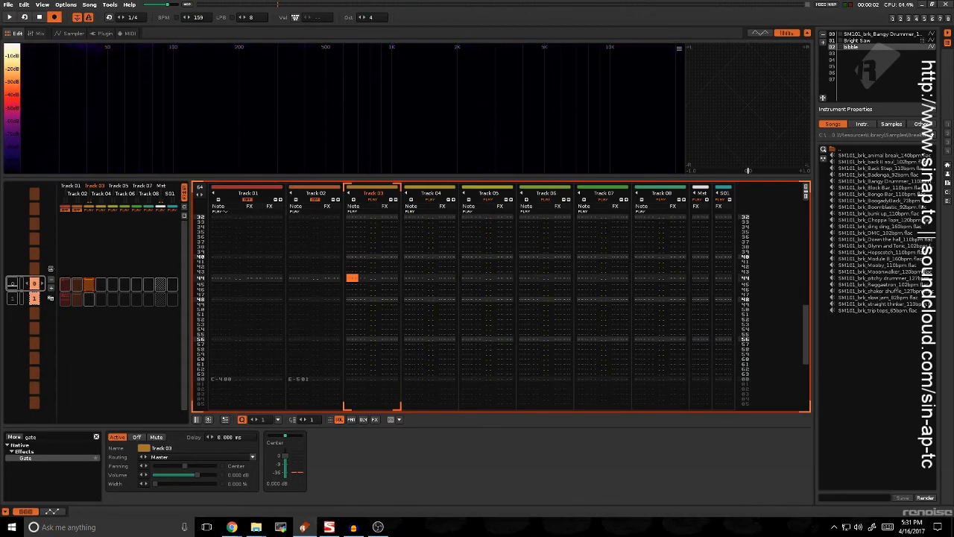
pyautogui.press('space')
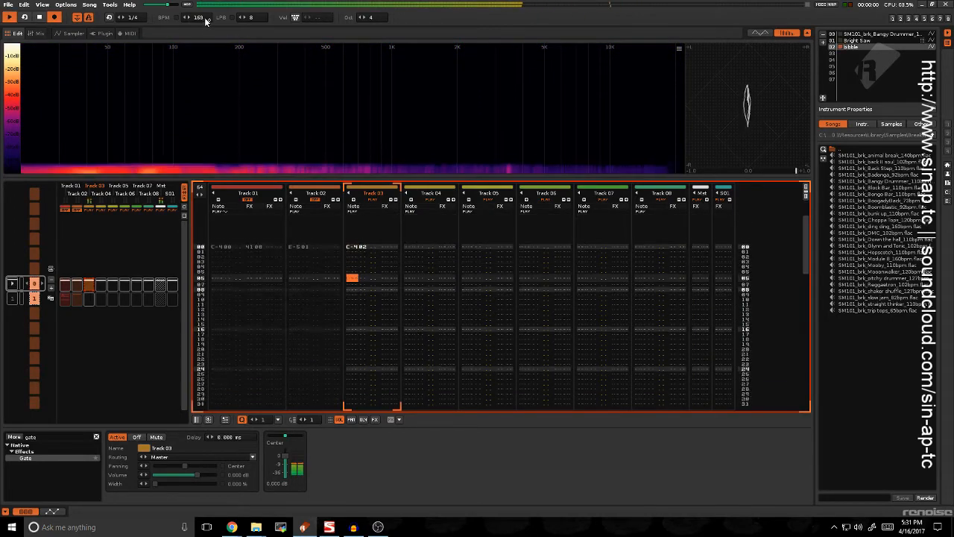
pyautogui.moveTo(202, 18); pyautogui.dragTo(202, 51)
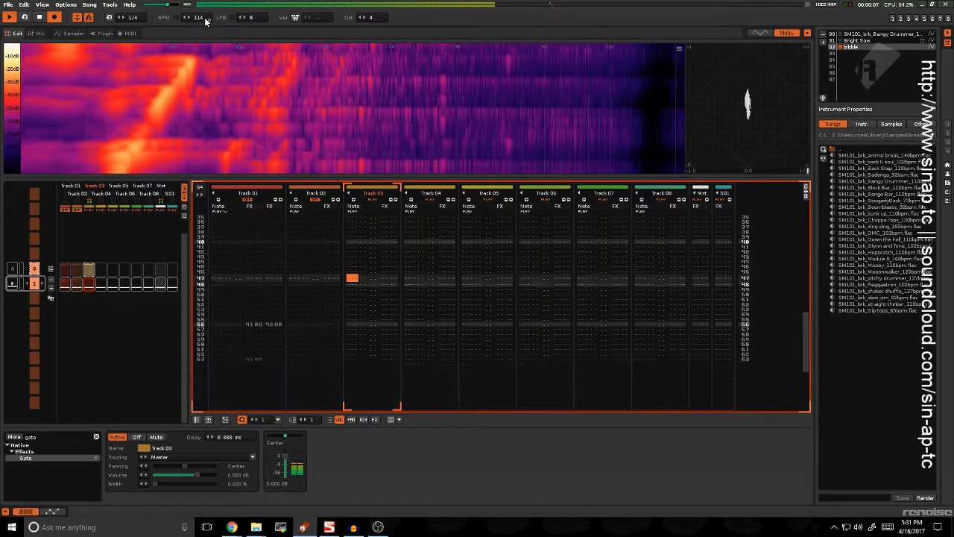
pyautogui.moveTo(200, 20); pyautogui.dragTo(199, 19)
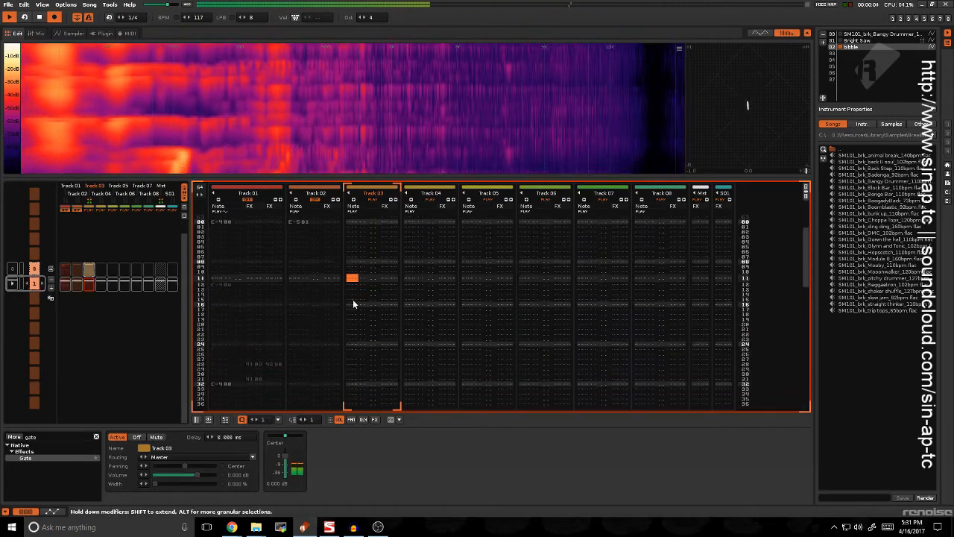
# Enter a B0 play-backwards command on row 48 of Track 03 in the second pattern during playback
pyautogui.click(371, 310)
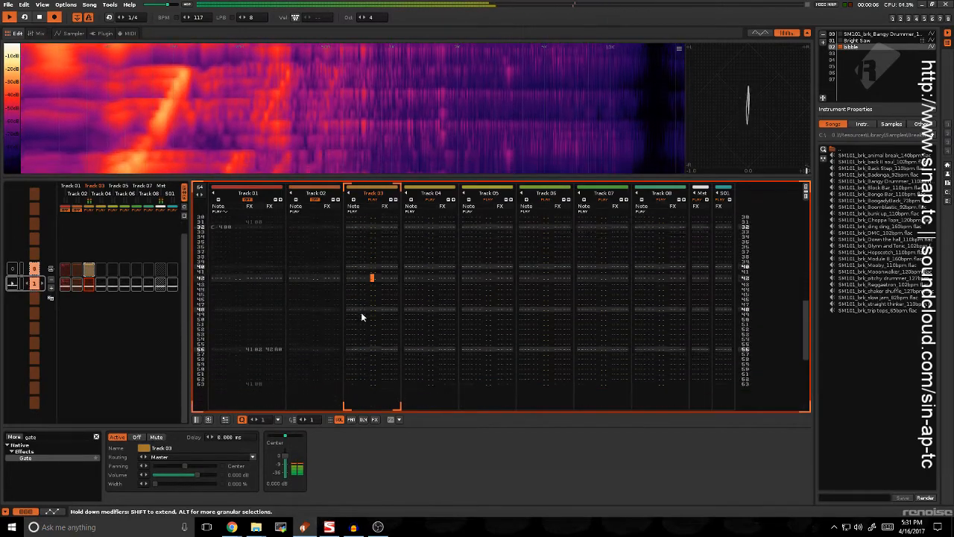
pyautogui.write('b')
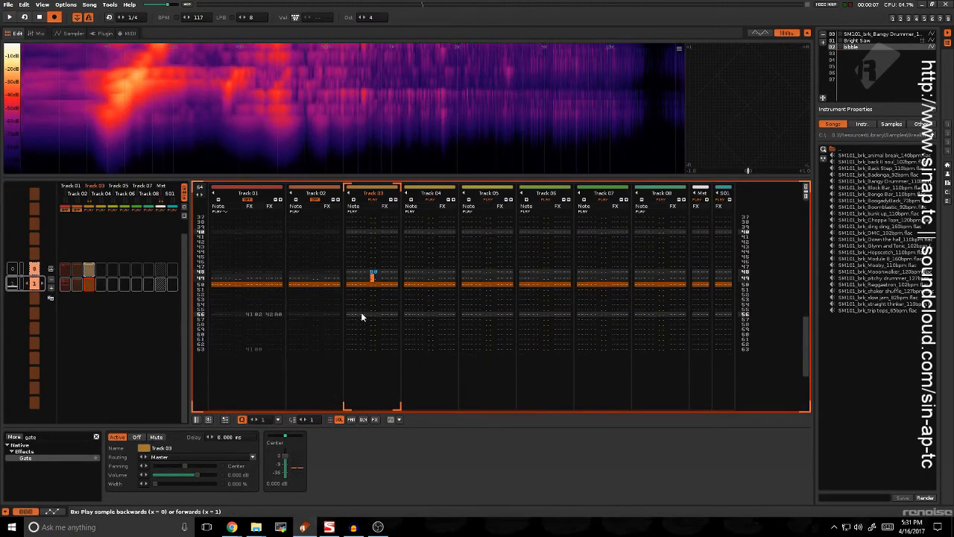
pyautogui.click(362, 286)
pyautogui.click(390, 316)
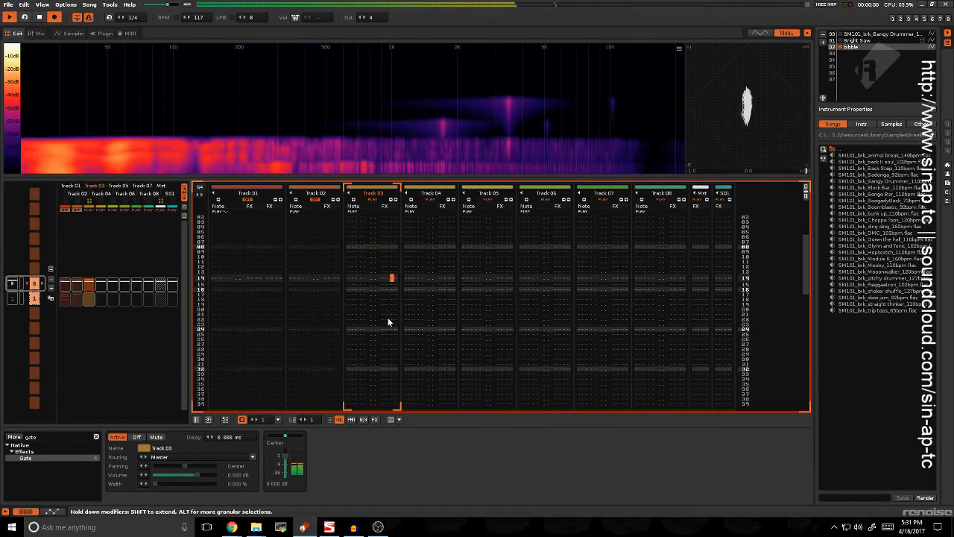
pyautogui.click(364, 334)
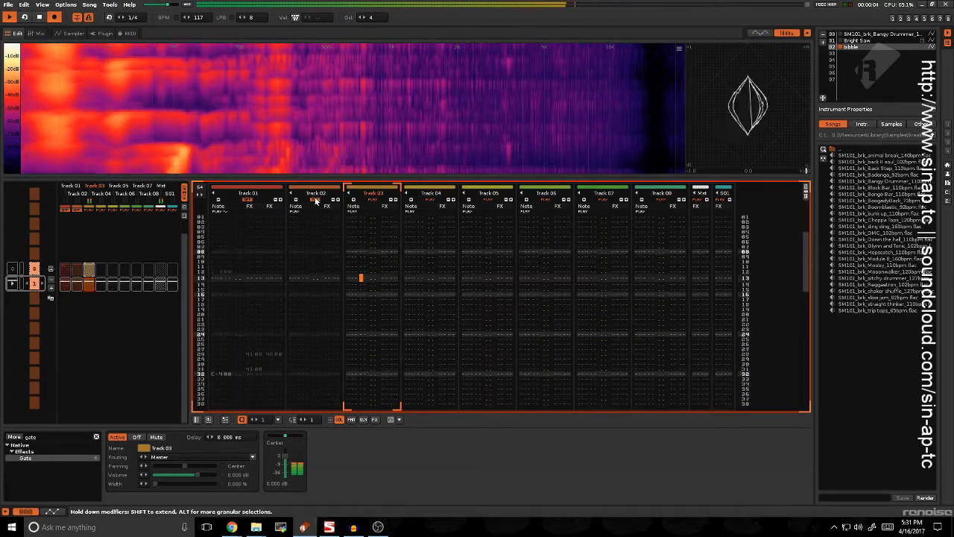
# Look over Track 01's effect chain, unmute Track 01 and play the song briefly from the start
pyautogui.click(267, 252)
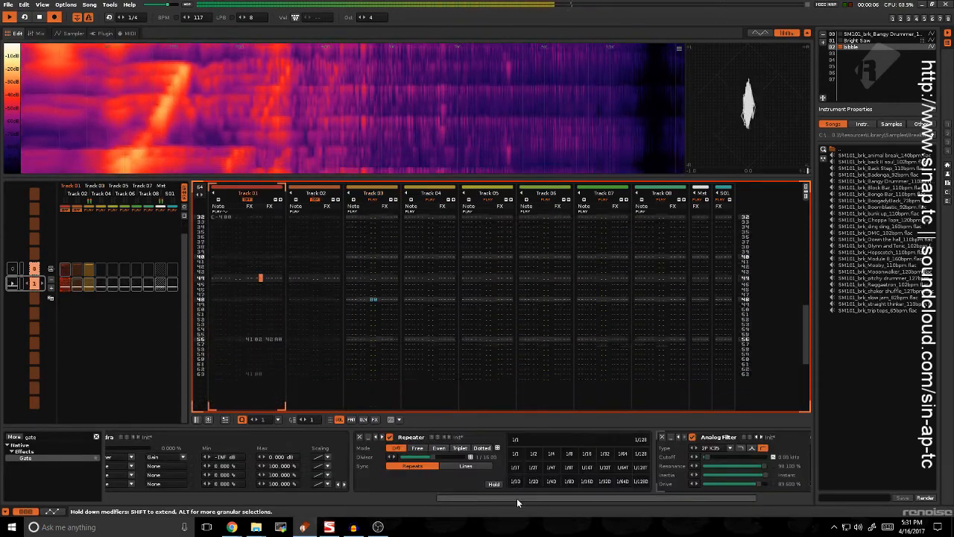
pyautogui.moveTo(516, 497); pyautogui.dragTo(689, 492)
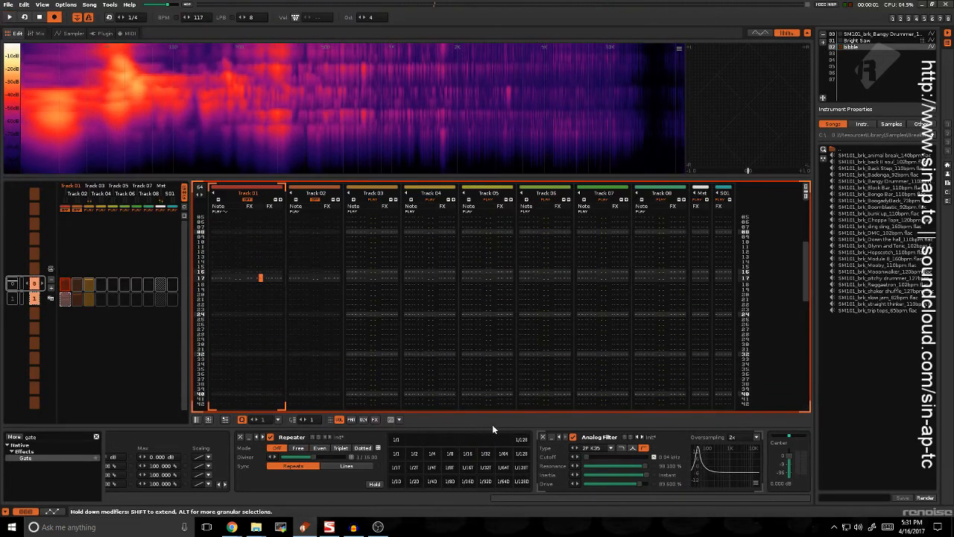
pyautogui.click(245, 259)
pyautogui.click(244, 201)
pyautogui.press('space')
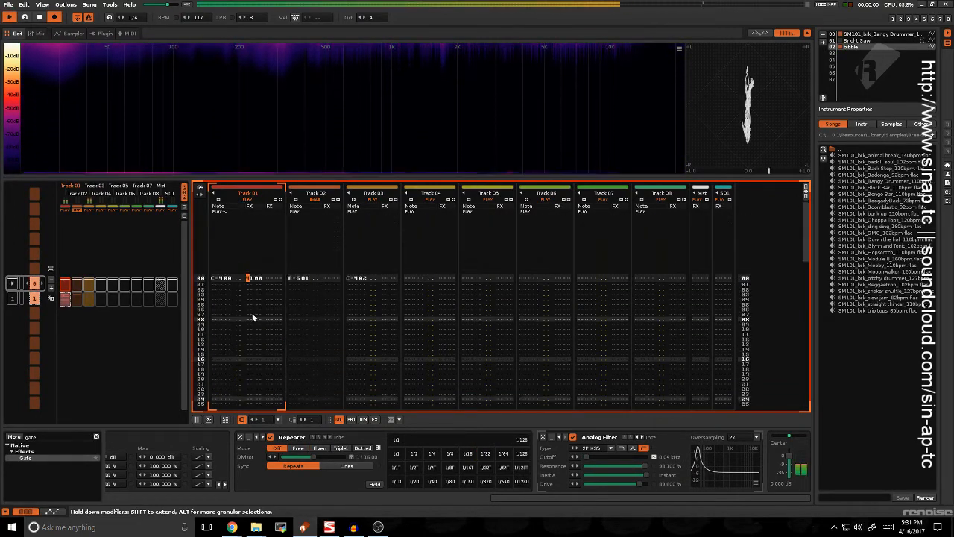
pyautogui.press('space')
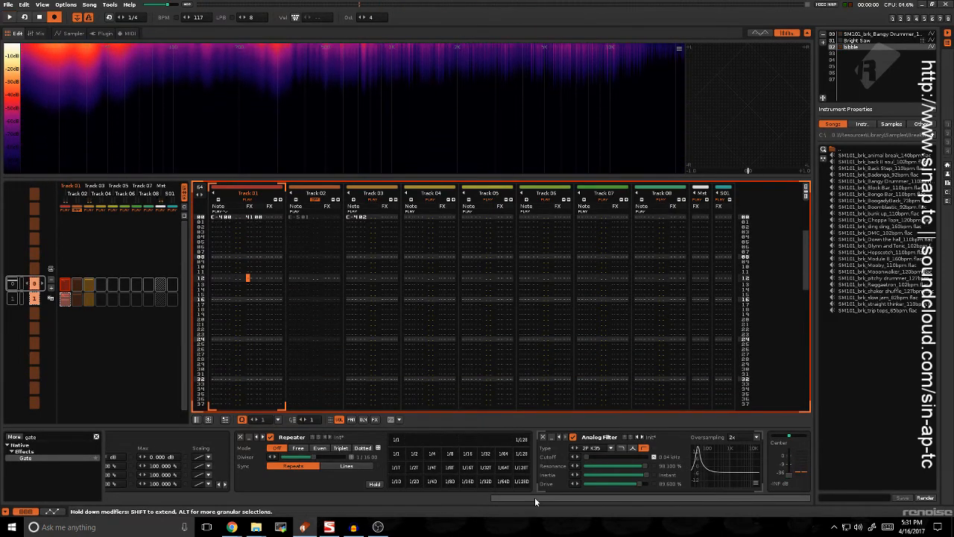
# Unmute Track 02 and play both patterns with all tracks active and Track 02's effect devices in view
pyautogui.moveTo(534, 497); pyautogui.dragTo(219, 497)
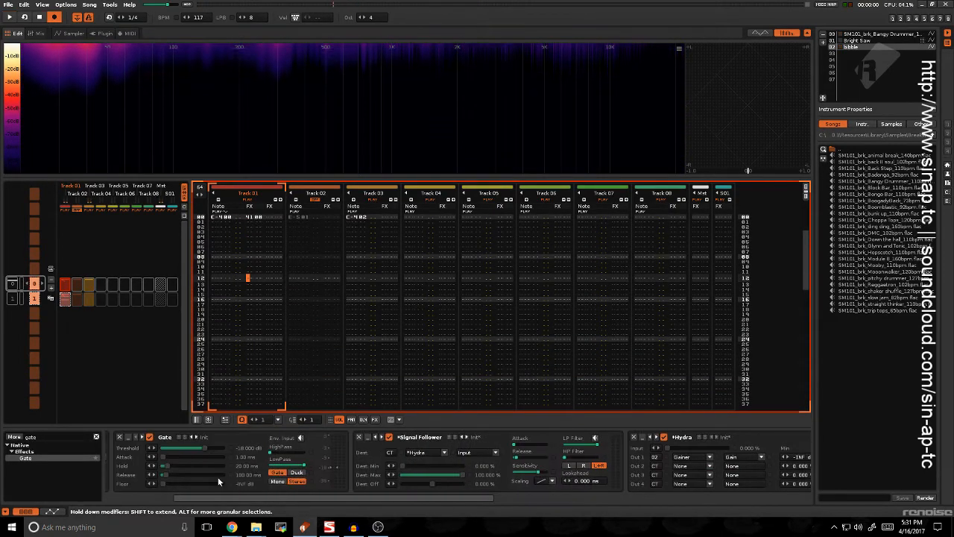
pyautogui.click(315, 202)
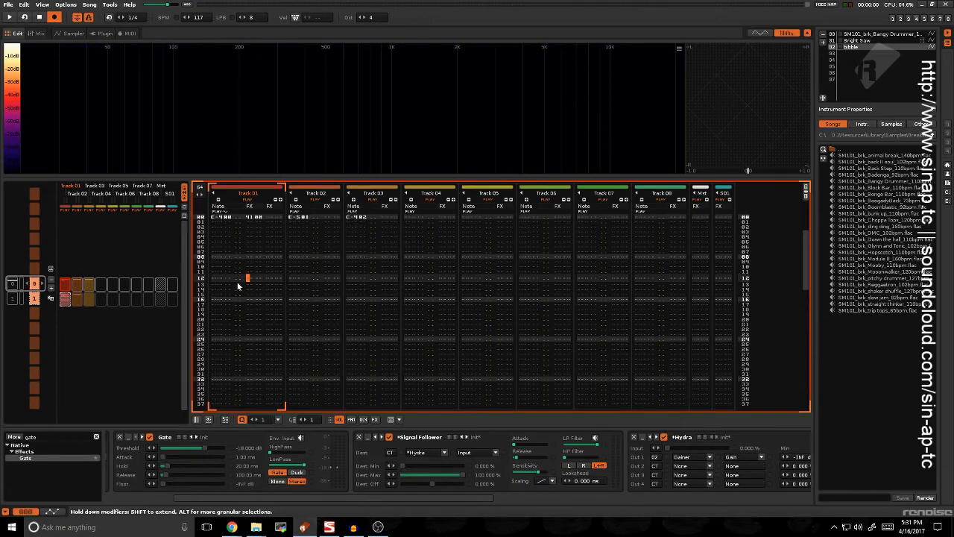
pyautogui.press('space')
pyautogui.click(319, 272)
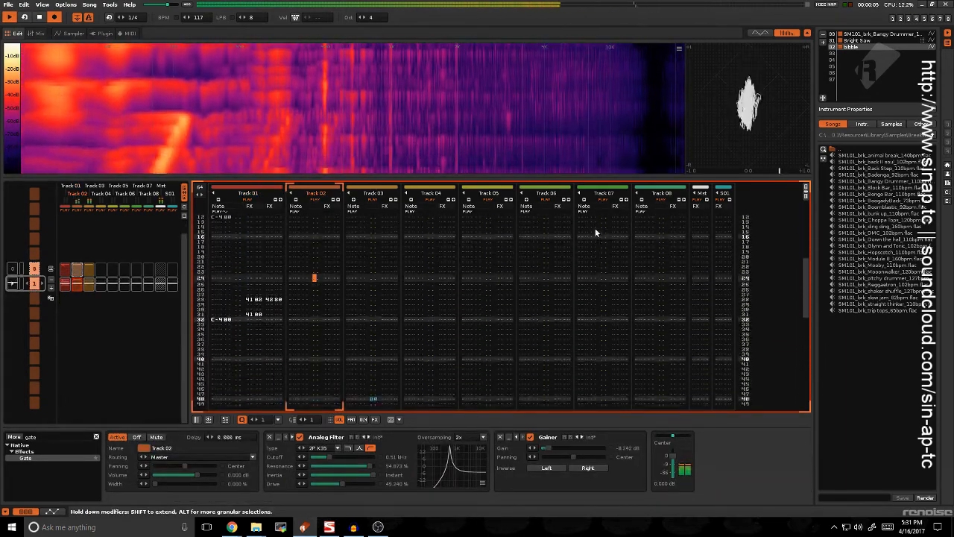
pyautogui.click(323, 261)
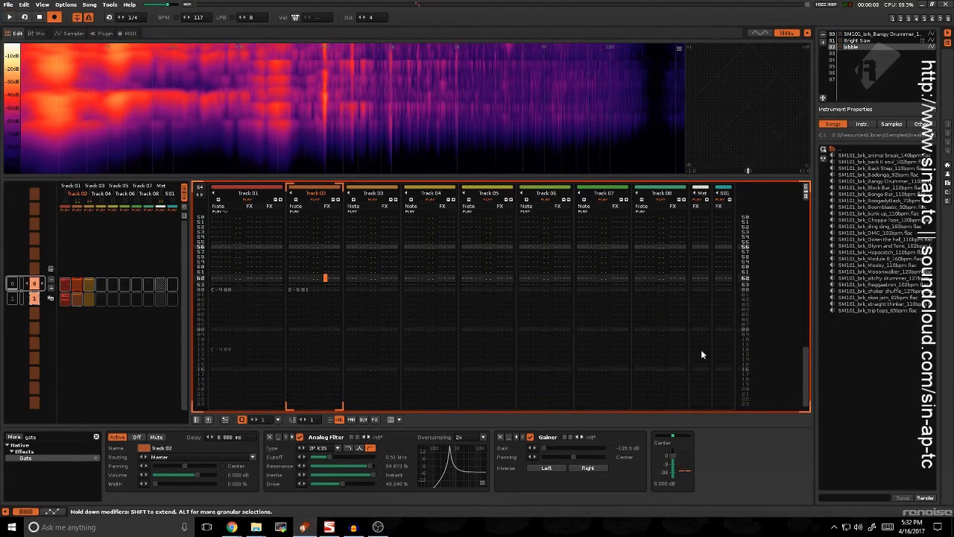
pyautogui.hotkey('alt', 'Tab')
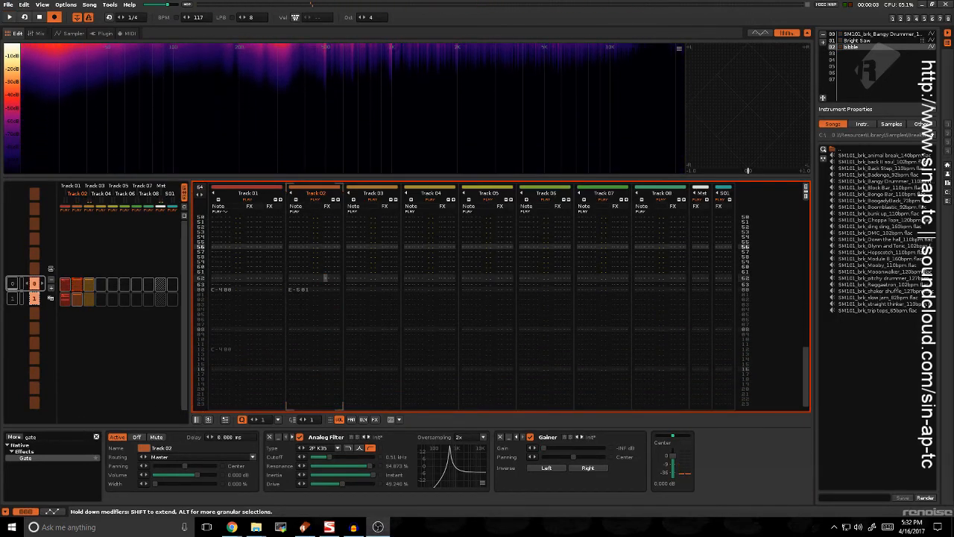